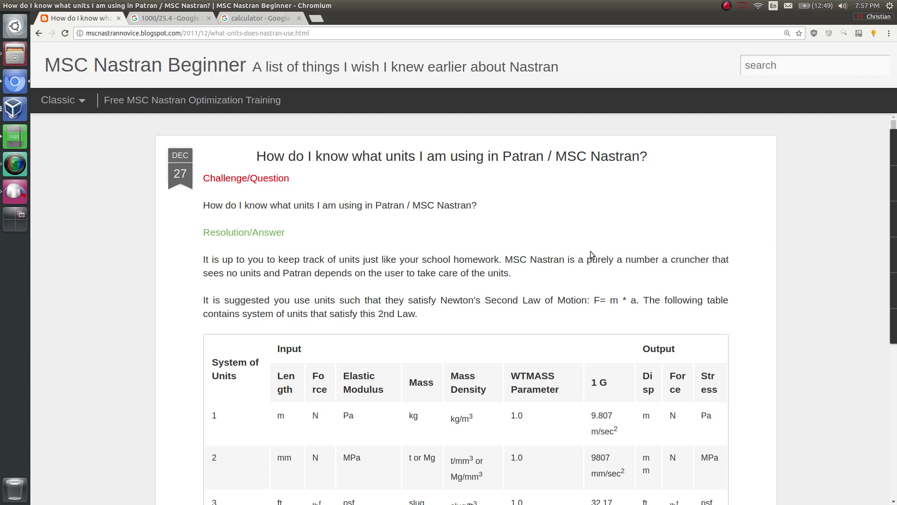
# Step: Examine the table of consistent unit systems on the MSC Nastran Beginner page and glance at the calculator image results
pyautogui.scroll(-5, 535, 405)
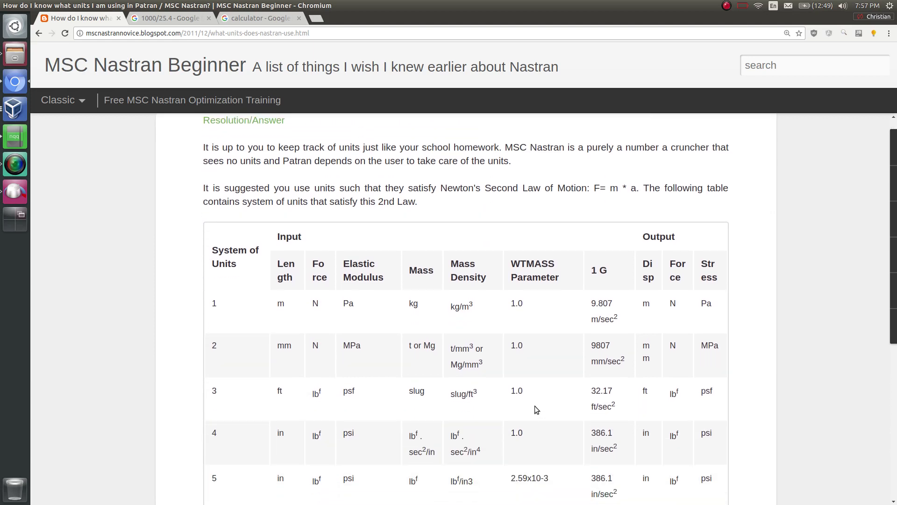
pyautogui.click(284, 21)
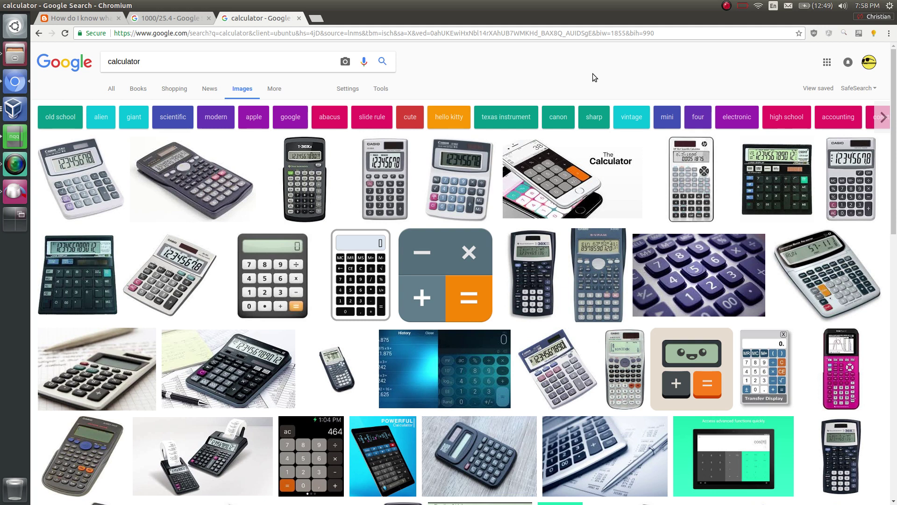
pyautogui.click(93, 20)
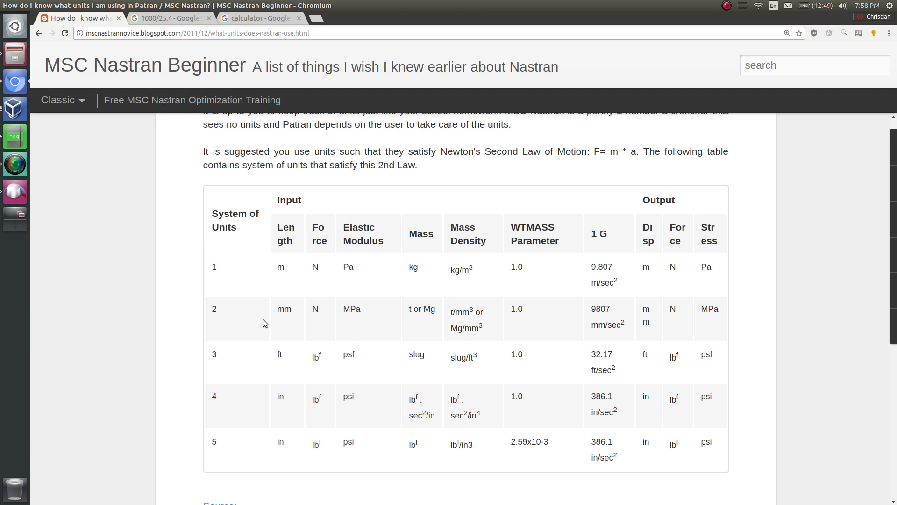
# Step: Switch to the Notepadqq units note and set the length unit to mm, following unit system 2 of the table
pyautogui.doubleClick(214, 310)
pyautogui.click(279, 310)
pyautogui.doubleClick(280, 309)
pyautogui.click(22, 140)
pyautogui.moveTo(90, 336); pyautogui.dragTo(599, 278)
pyautogui.doubleClick(604, 318)
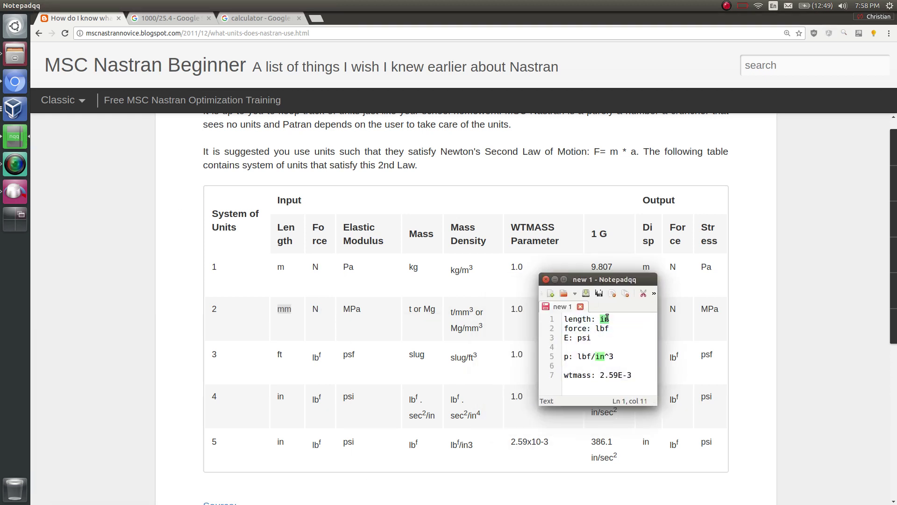
pyautogui.write('mm')
# Step: Set the force unit to N and the elastic modulus unit E to MPa in the note
pyautogui.doubleClick(602, 328)
pyautogui.write('N')
pyautogui.click(602, 337)
pyautogui.press('BackSpace')
pyautogui.press('BackSpace')
pyautogui.press('BackSpace')
pyautogui.write('MPa')
# Step: Delete the density and wtmass lines from the units note
pyautogui.moveTo(602, 336); pyautogui.dragTo(654, 423)
pyautogui.press('BackSpace')
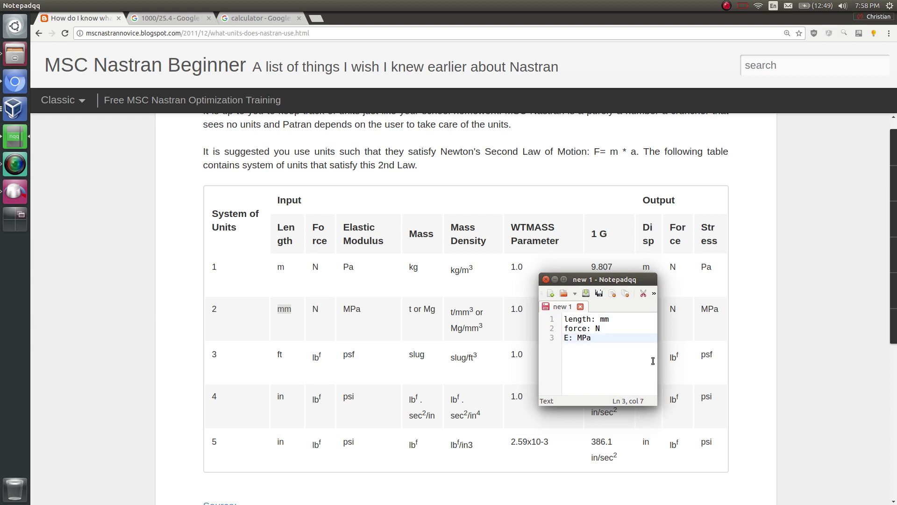
pyautogui.rightClick(648, 280)
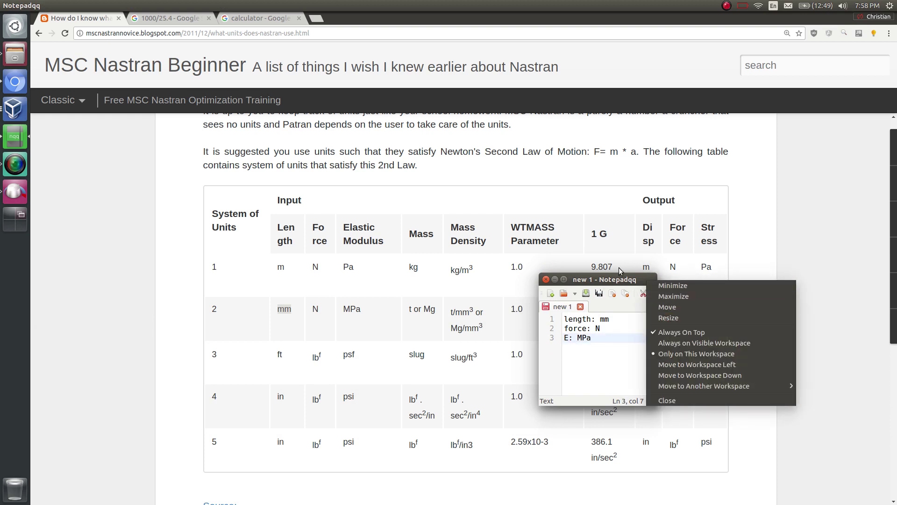
pyautogui.click(701, 268)
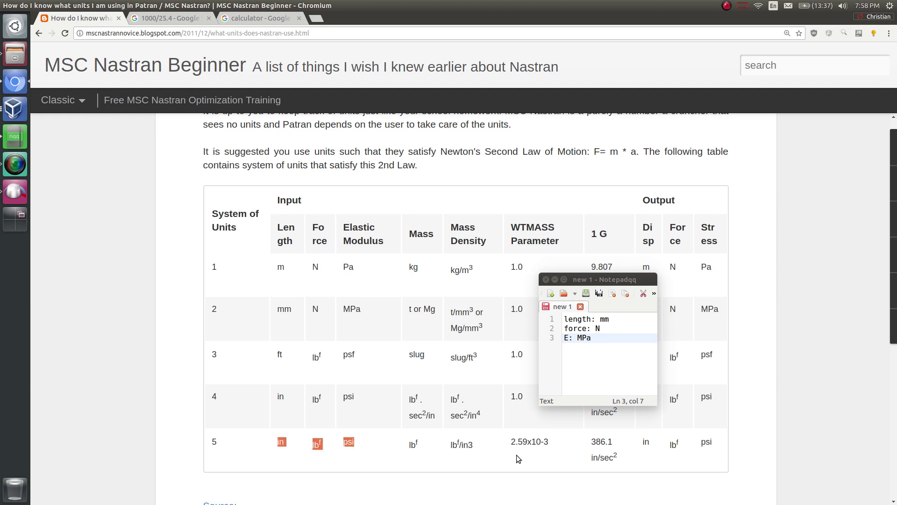
# Step: Move the note clear of the units table, switch to Patran and undo the creation of the extra solid
pyautogui.moveTo(511, 442); pyautogui.dragTo(553, 443)
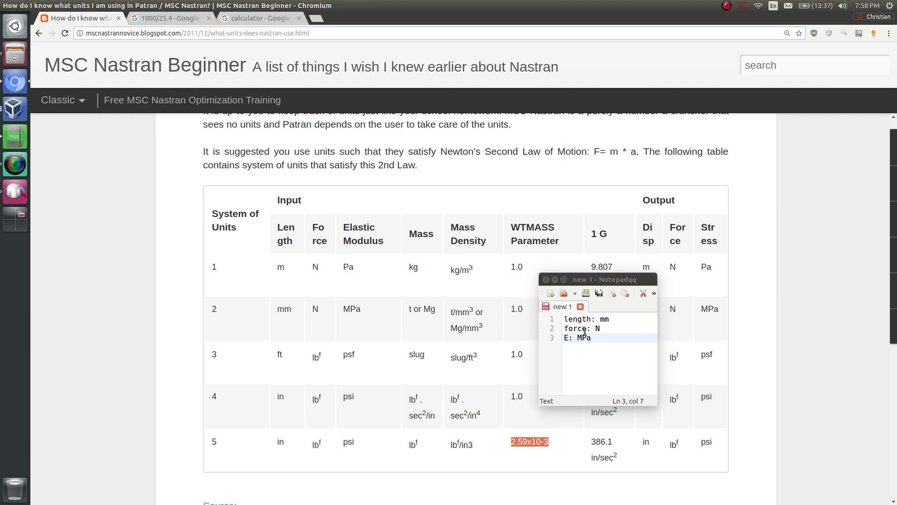
pyautogui.moveTo(601, 281); pyautogui.dragTo(145, 359)
pyautogui.hotkey('alt', 'Tab')
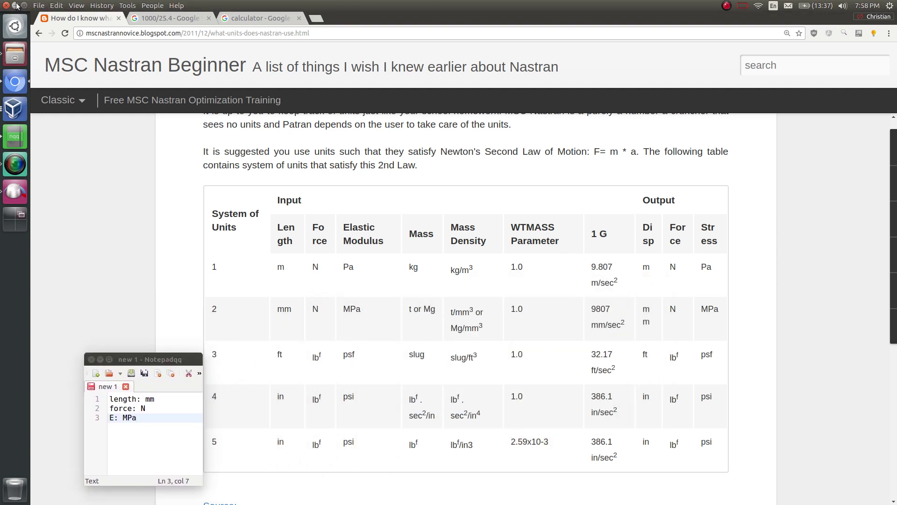
pyautogui.moveTo(401, 270); pyautogui.dragTo(359, 320, button='middle')
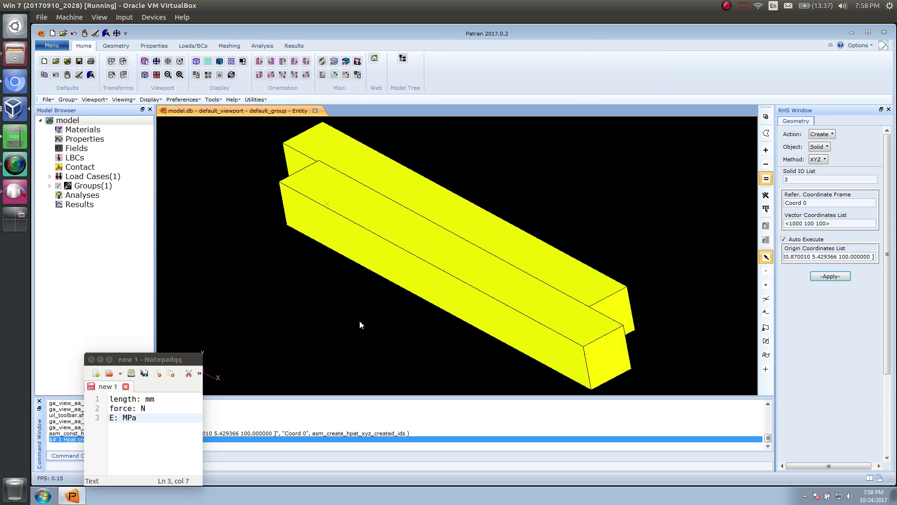
pyautogui.click(73, 33)
pyautogui.moveTo(225, 139); pyautogui.dragTo(282, 265, button='middle')
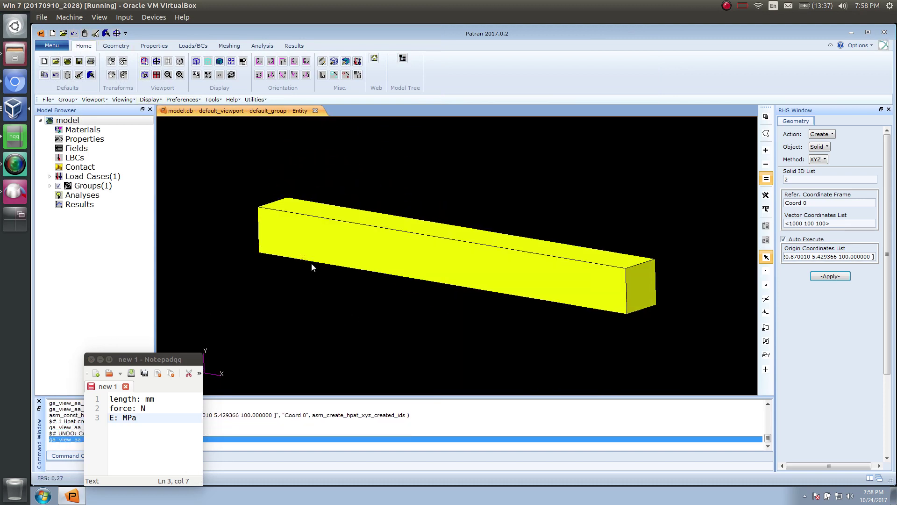
pyautogui.moveTo(383, 240); pyautogui.dragTo(406, 215, button='middle')
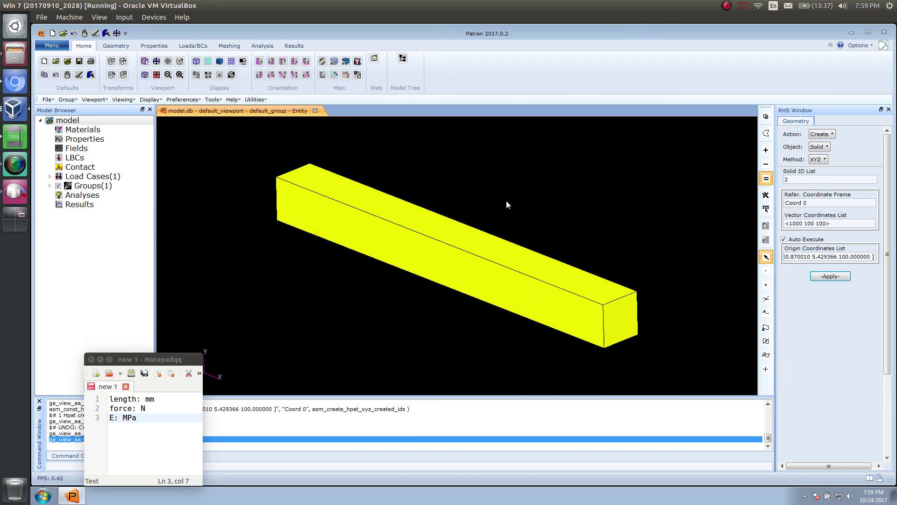
# Step: Measure the distance between the two end points of the beam's long upper front edge
pyautogui.click(130, 49)
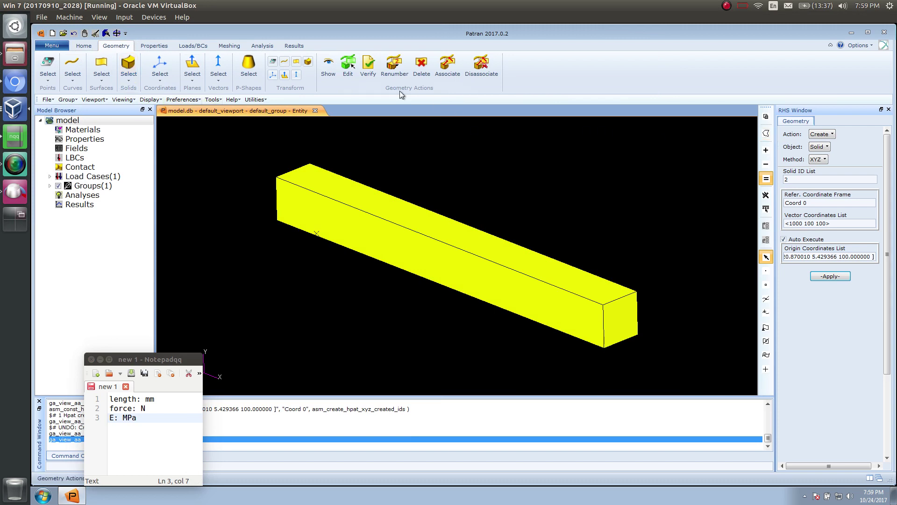
pyautogui.click(329, 70)
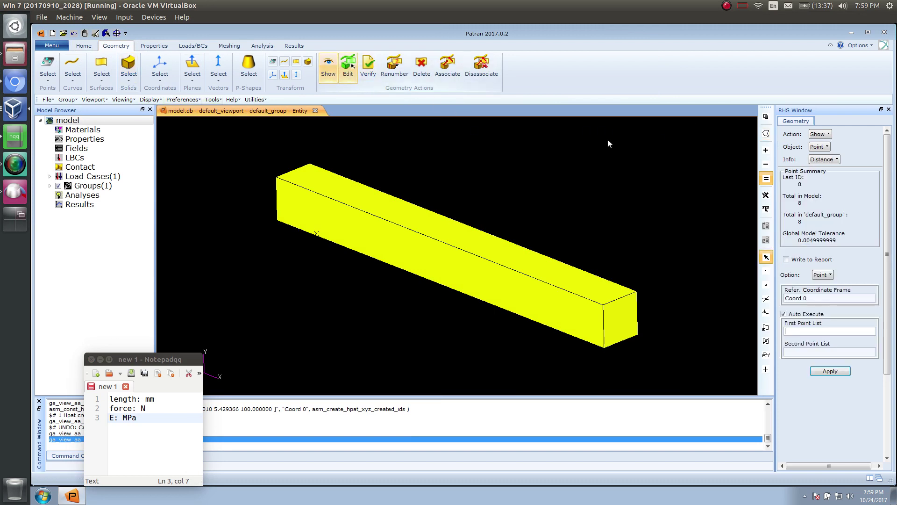
pyautogui.click(277, 176)
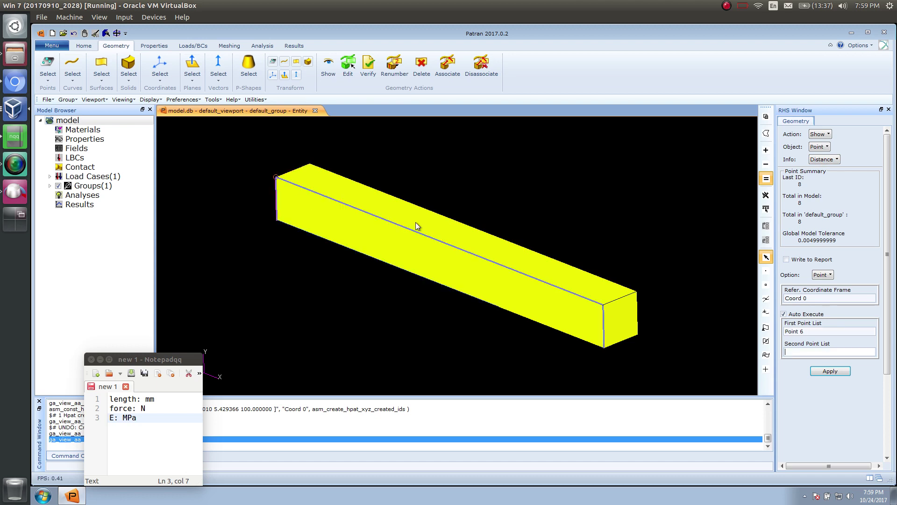
pyautogui.click(604, 305)
pyautogui.moveTo(335, 329); pyautogui.dragTo(510, 195)
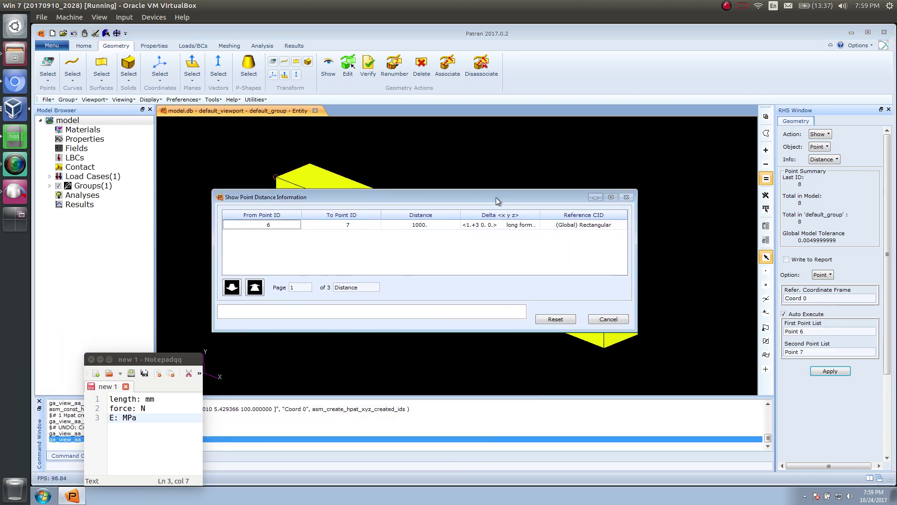
pyautogui.click(425, 225)
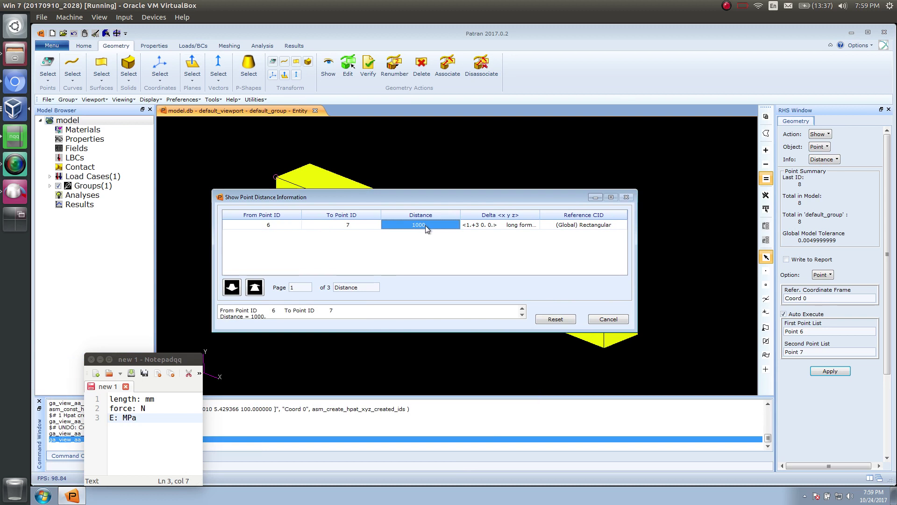
# Step: Check the note's length unit against the measured distance and close the point distance information
pyautogui.moveTo(141, 417); pyautogui.dragTo(110, 399)
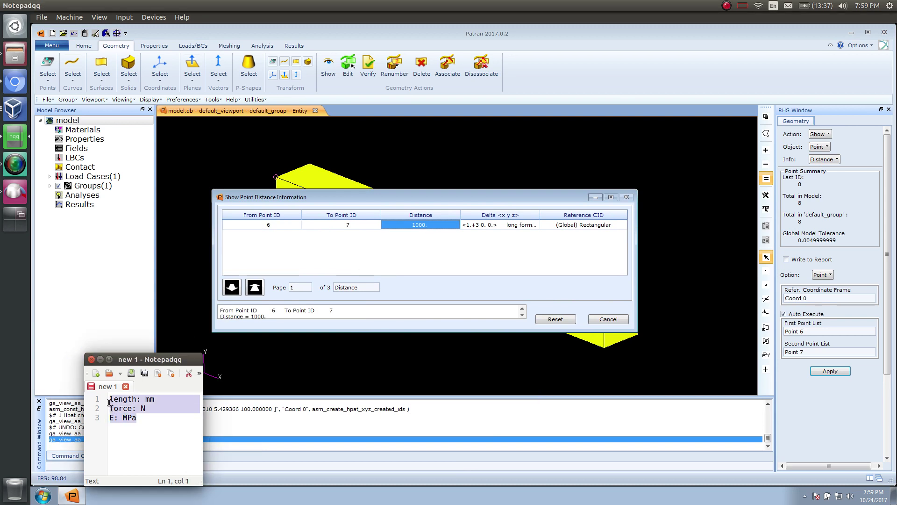
pyautogui.doubleClick(148, 399)
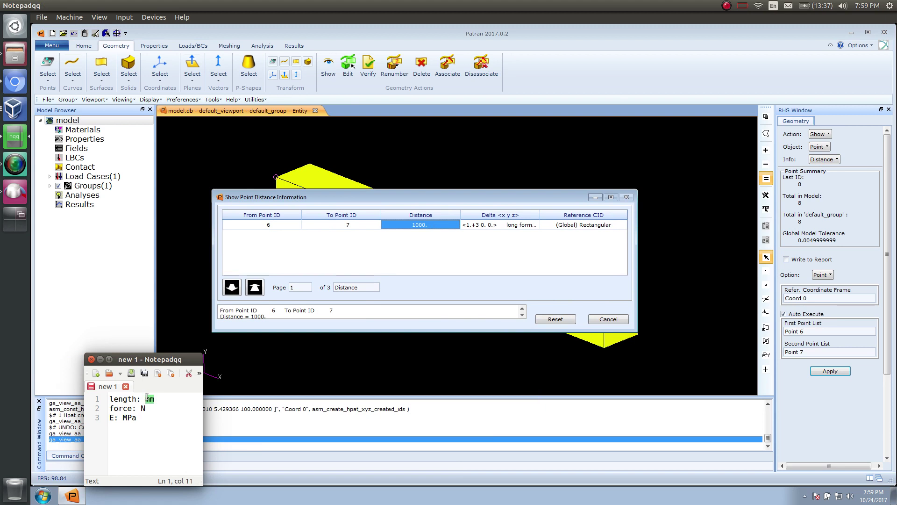
pyautogui.click(150, 399)
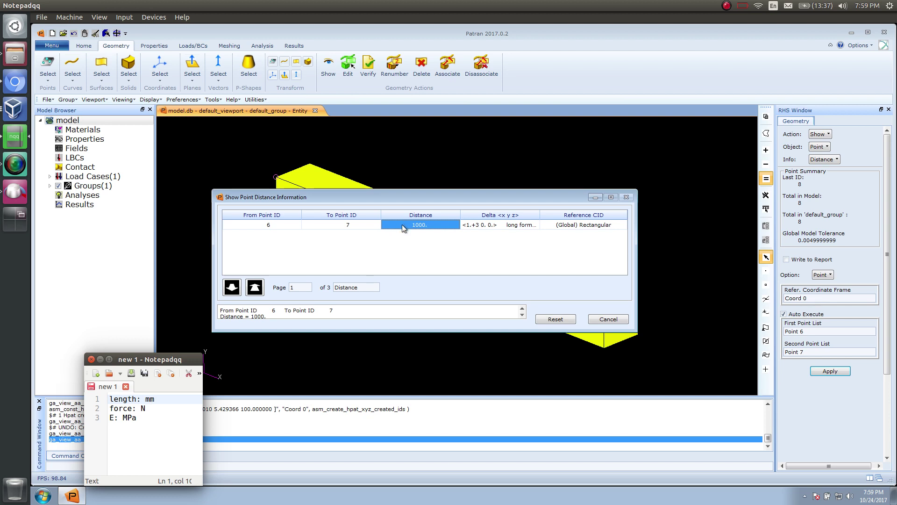
pyautogui.click(608, 319)
pyautogui.moveTo(611, 284); pyautogui.dragTo(609, 244, button='middle')
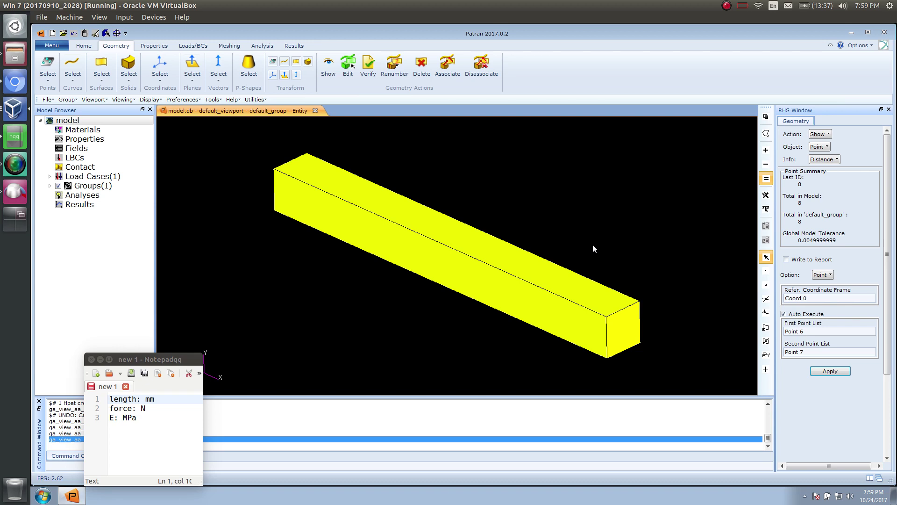
pyautogui.moveTo(587, 270); pyautogui.dragTo(584, 260, button='middle')
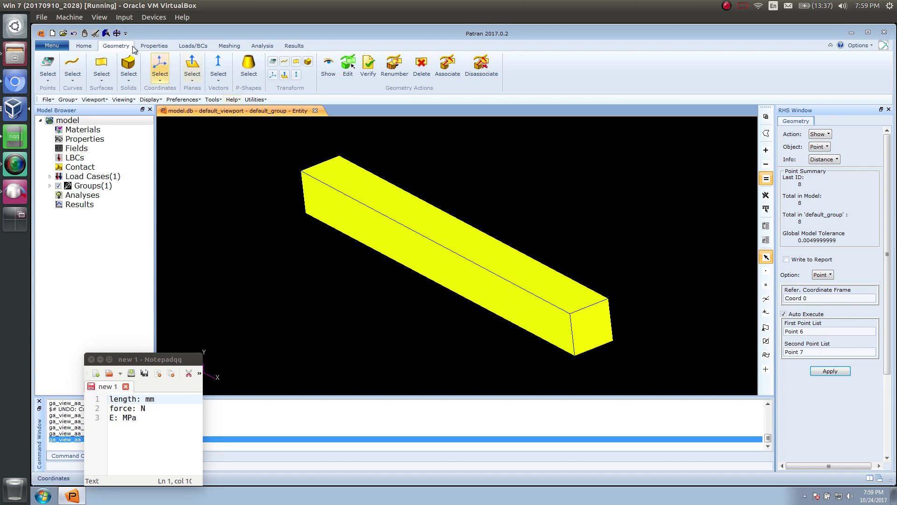
# Step: Begin a new manually entered isotropic material and name it aluminum
pyautogui.click(154, 45)
pyautogui.click(52, 88)
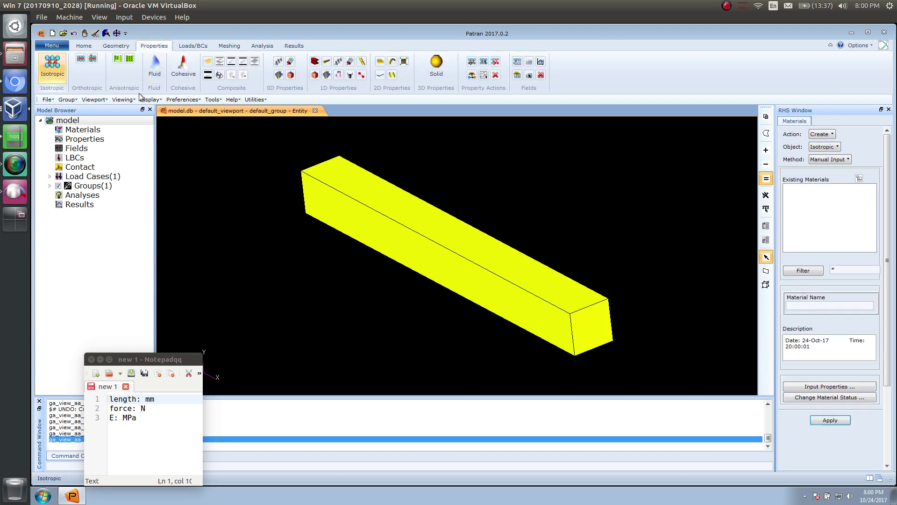
pyautogui.click(807, 306)
pyautogui.write('aluminum')
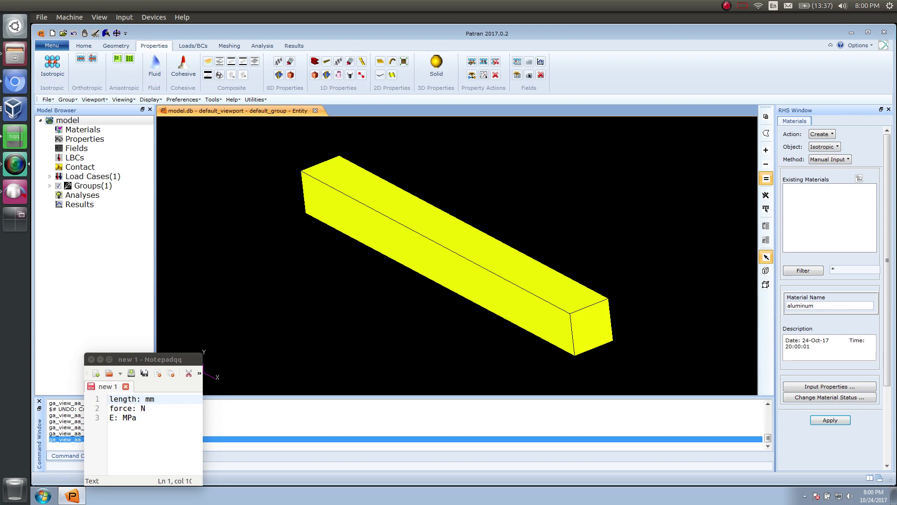
# Step: Give aluminum a linear elastic modulus of 68900.0 and a Poisson ratio of .33, and create the material
pyautogui.click(787, 387)
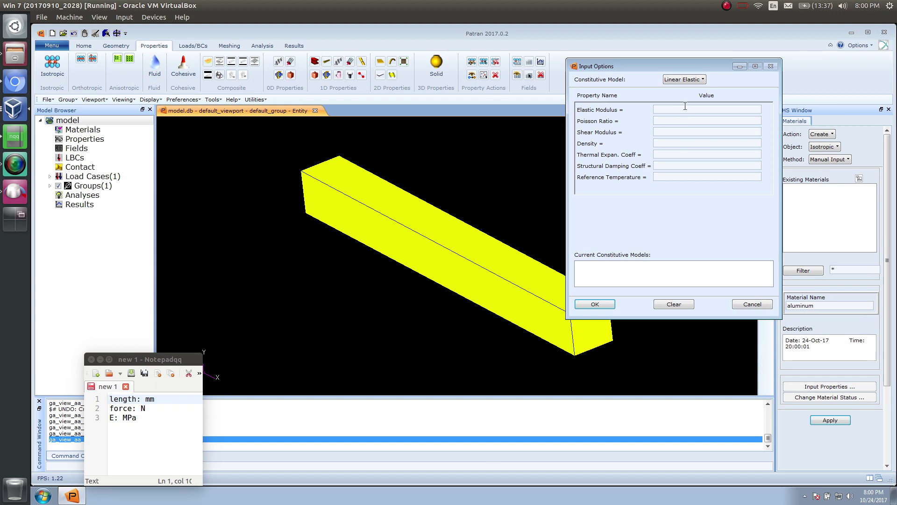
pyautogui.click(684, 109)
pyautogui.write('68900.0')
pyautogui.press('Tab')
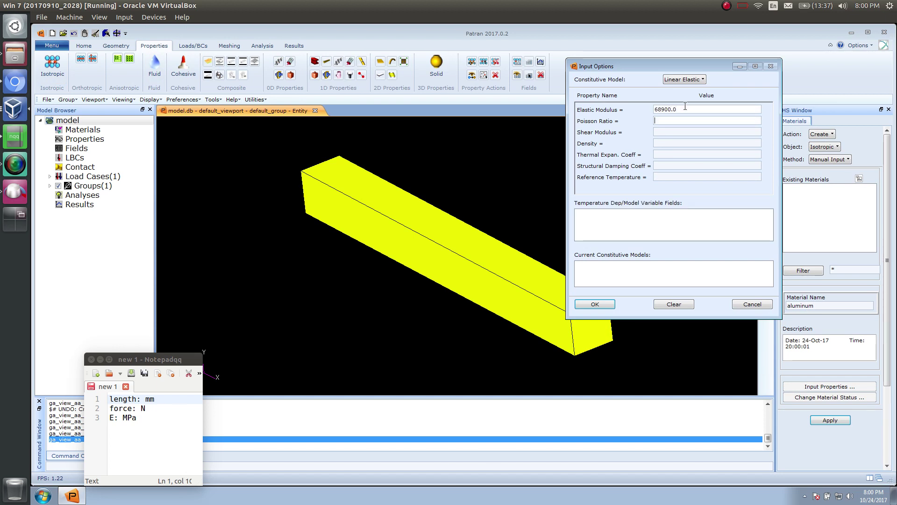
pyautogui.write('.33')
pyautogui.click(610, 304)
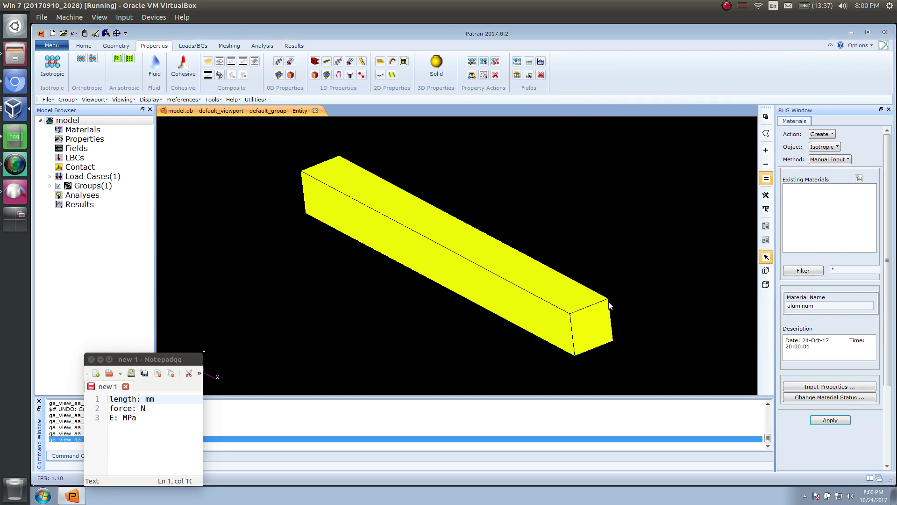
pyautogui.click(823, 420)
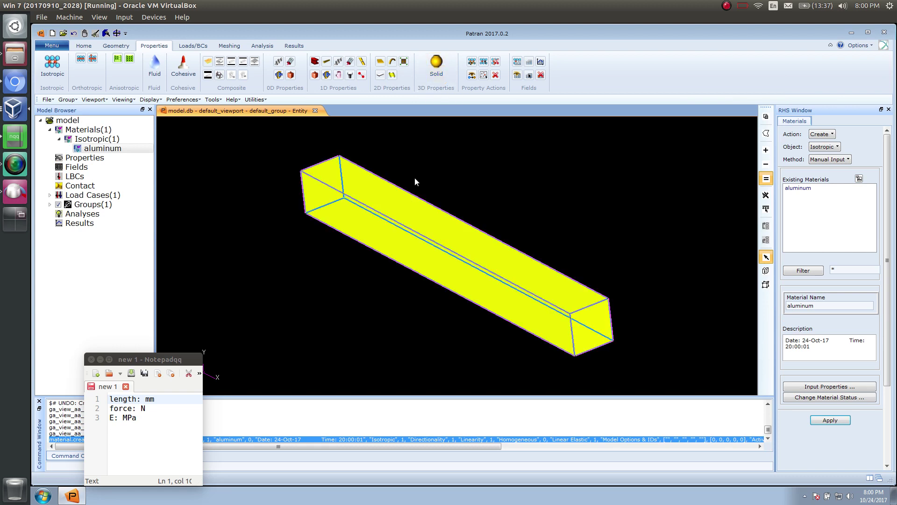
# Step: Begin a homogeneous 3D solid element property set and name it property
pyautogui.click(434, 78)
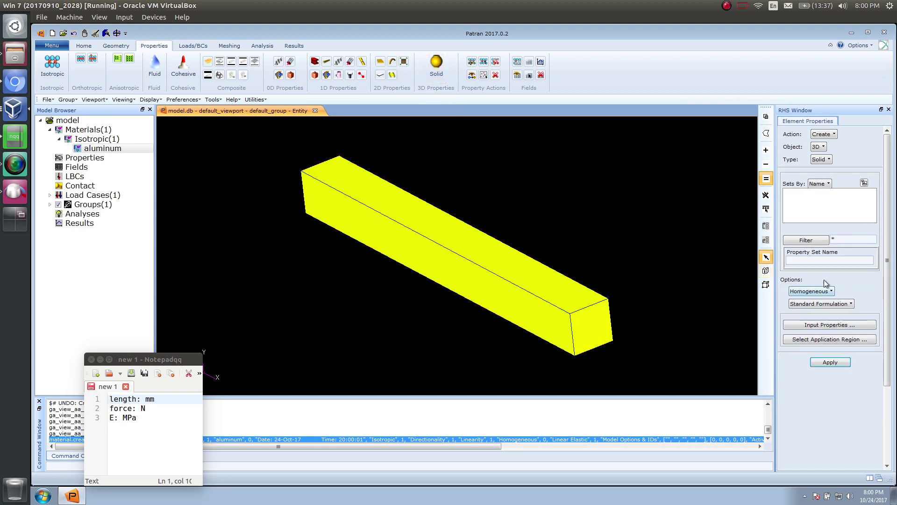
pyautogui.click(827, 260)
pyautogui.write('proeprty')
pyautogui.press('BackSpace')
pyautogui.press('BackSpace')
pyautogui.press('BackSpace')
pyautogui.press('BackSpace')
pyautogui.press('BackSpace')
pyautogui.press('BackSpace')
pyautogui.write('operty')
# Step: Assign the aluminum material in the property set's input properties
pyautogui.click(816, 325)
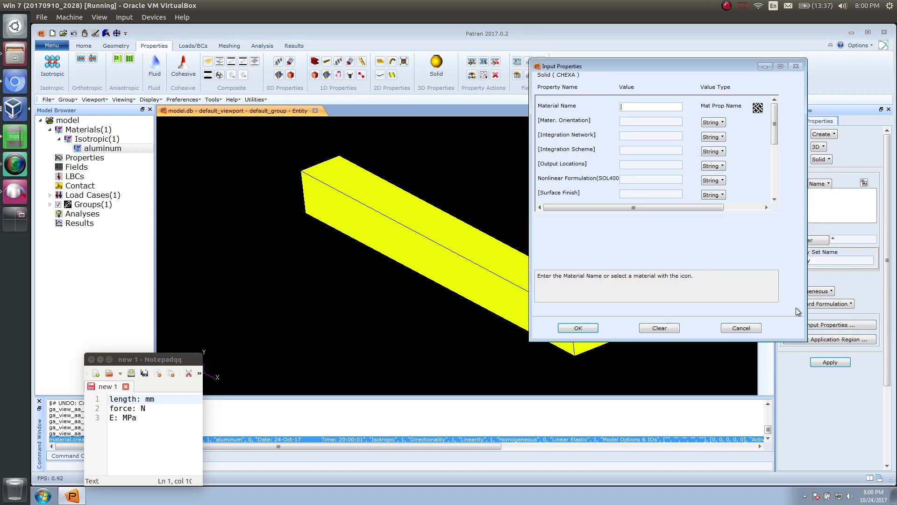
pyautogui.click(758, 111)
pyautogui.click(795, 112)
pyautogui.click(578, 328)
# Step: Add Solid 1 as the application region and create the property set
pyautogui.click(825, 340)
pyautogui.click(609, 330)
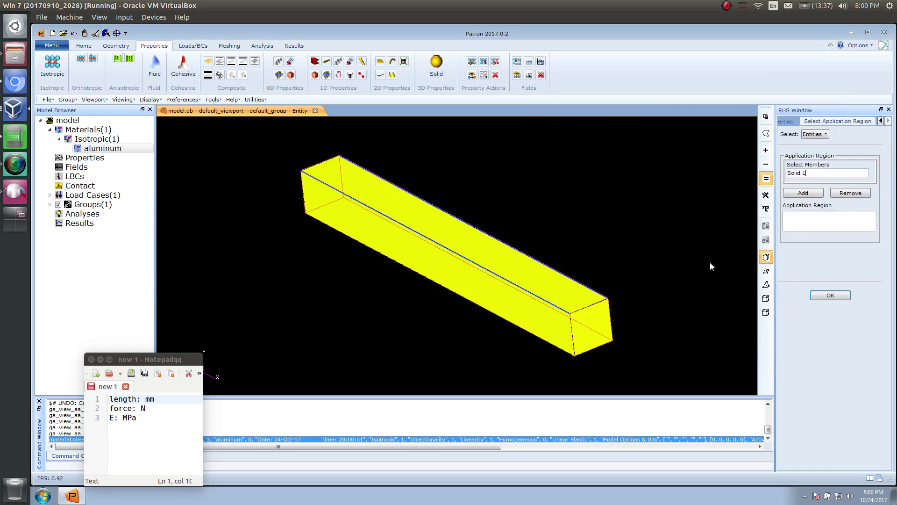
pyautogui.click(799, 194)
pyautogui.click(826, 296)
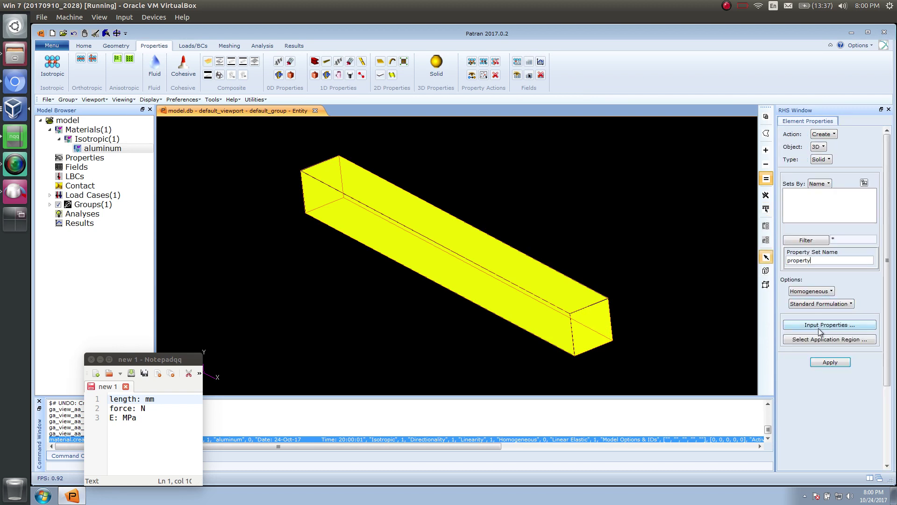
pyautogui.click(830, 362)
# Step: Begin a nodal displacement constraint set named fixed with translations <0 0 0>
pyautogui.moveTo(534, 306); pyautogui.dragTo(487, 304, button='middle')
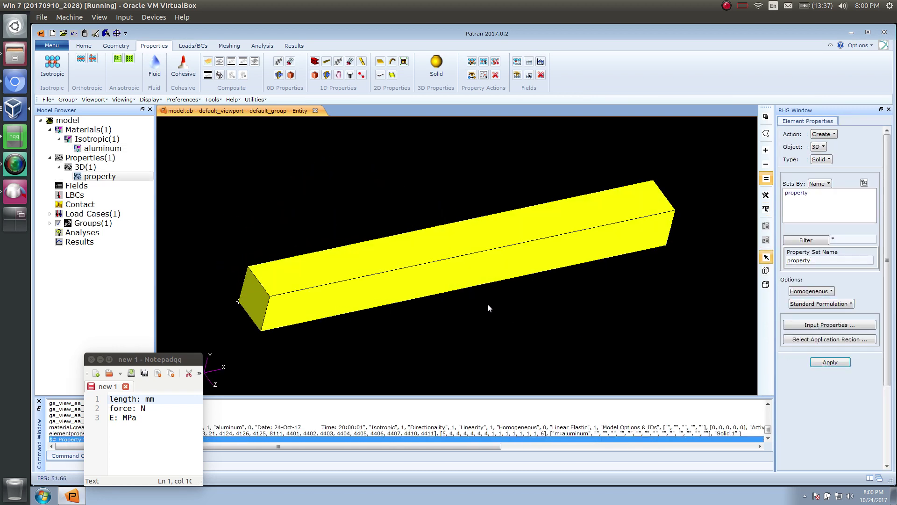
pyautogui.click(198, 46)
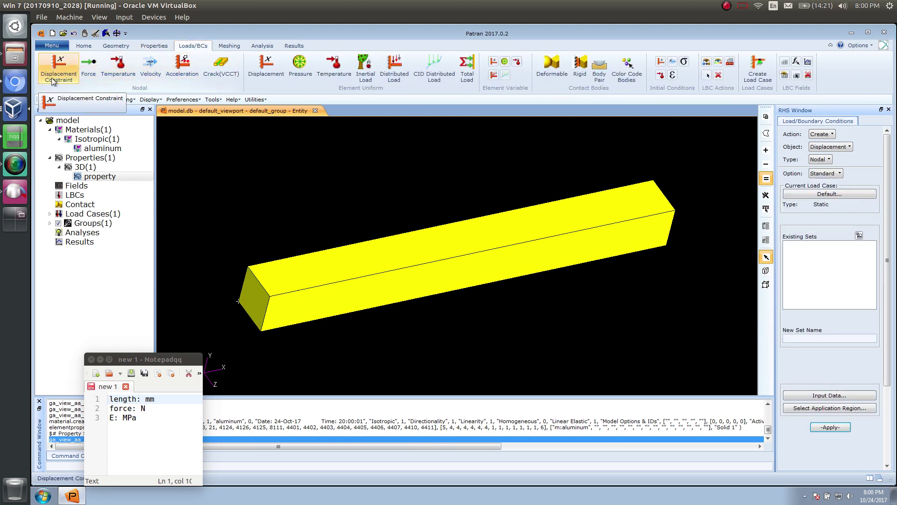
pyautogui.click(862, 337)
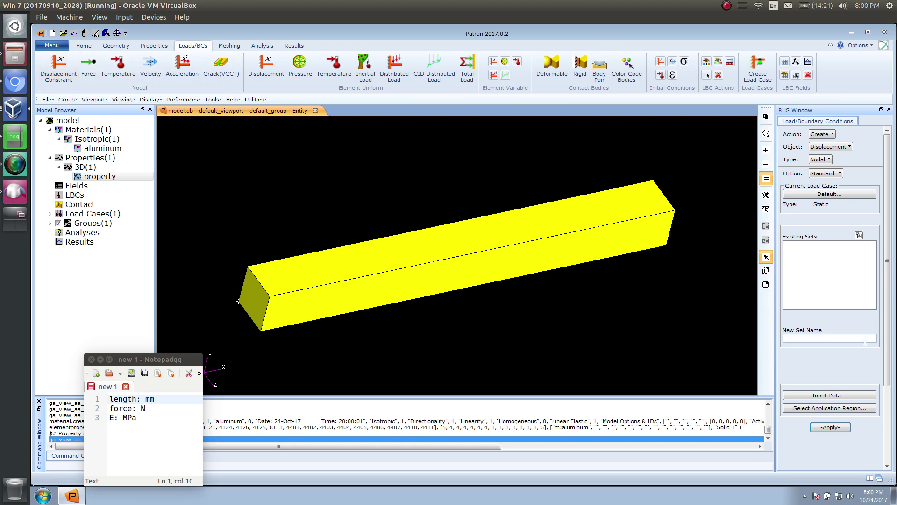
pyautogui.write('fixed')
pyautogui.click(849, 395)
pyautogui.click(694, 114)
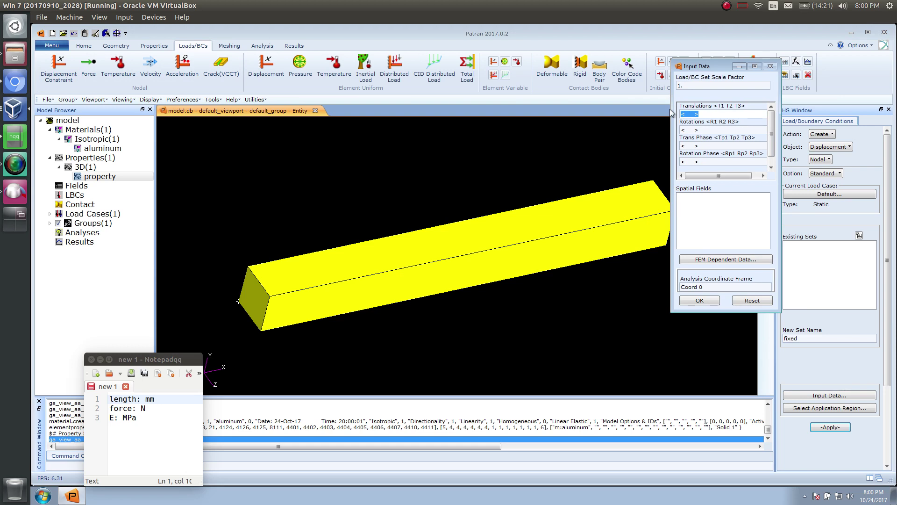
pyautogui.write('<')
pyautogui.press('BackSpace')
pyautogui.click(712, 303)
# Step: Add the beam's end face Solid 1.1 at the origin as the application region and create the fixed constraint
pyautogui.click(816, 408)
pyautogui.click(765, 299)
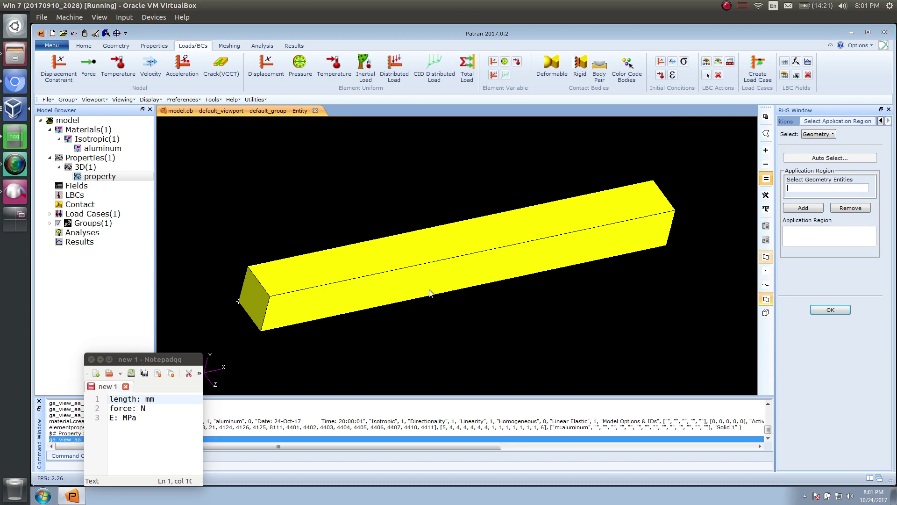
pyautogui.click(248, 287)
pyautogui.moveTo(248, 253); pyautogui.dragTo(279, 198, button='middle')
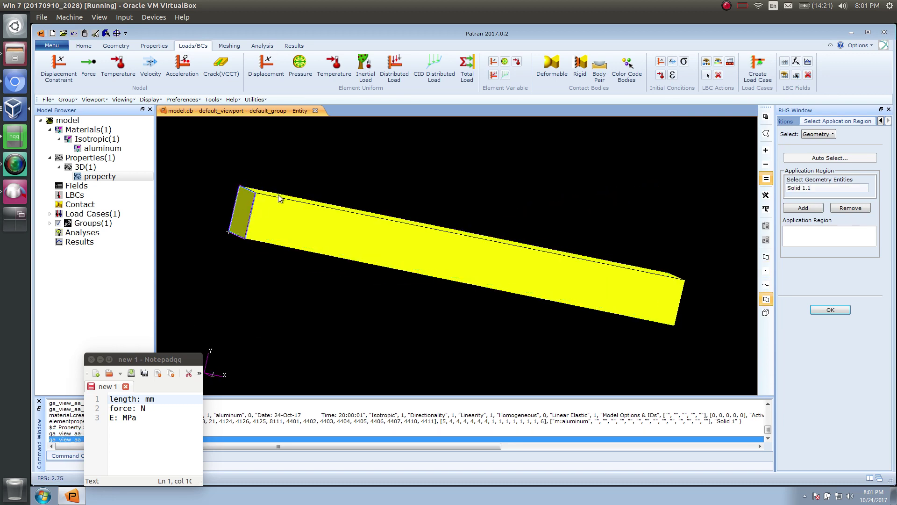
pyautogui.click(800, 208)
pyautogui.click(829, 310)
pyautogui.click(830, 427)
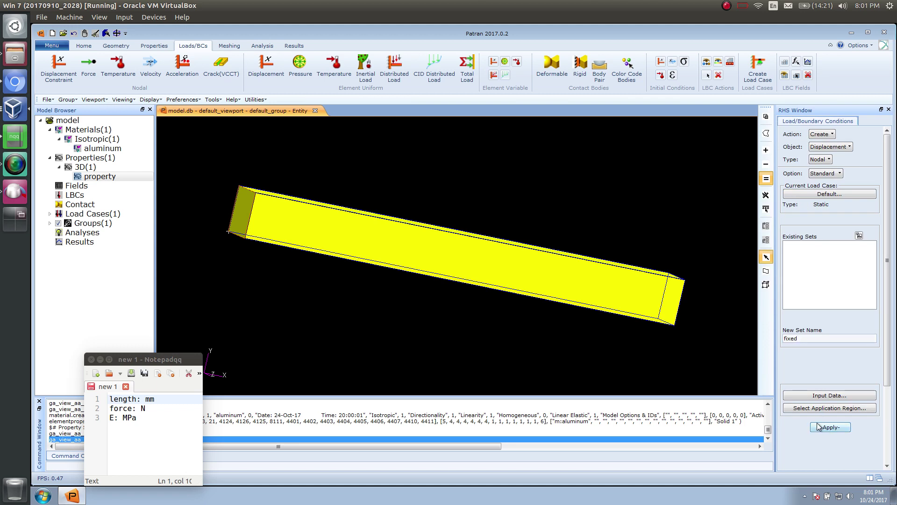
pyautogui.moveTo(459, 362); pyautogui.dragTo(432, 355, button='middle')
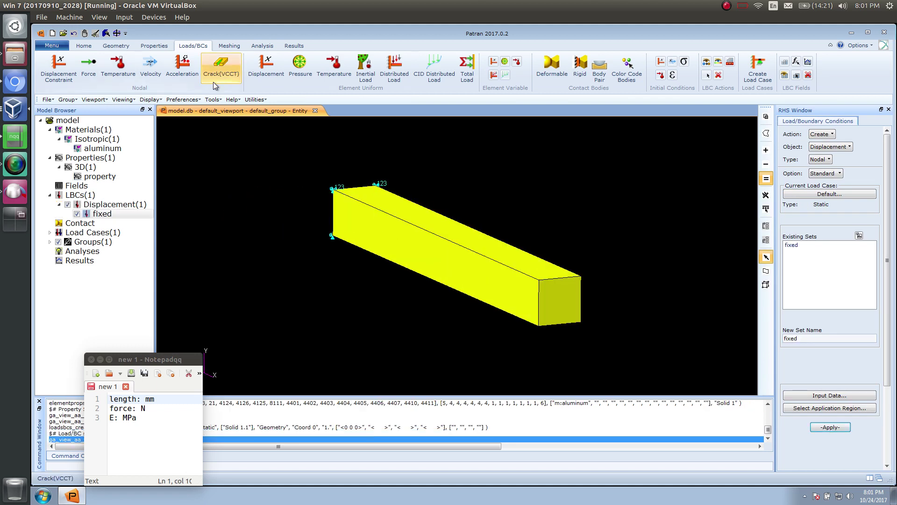
# Step: Begin an element uniform pressure set for 3D elements, name it p, and open its input data
pyautogui.click(269, 68)
pyautogui.click(299, 68)
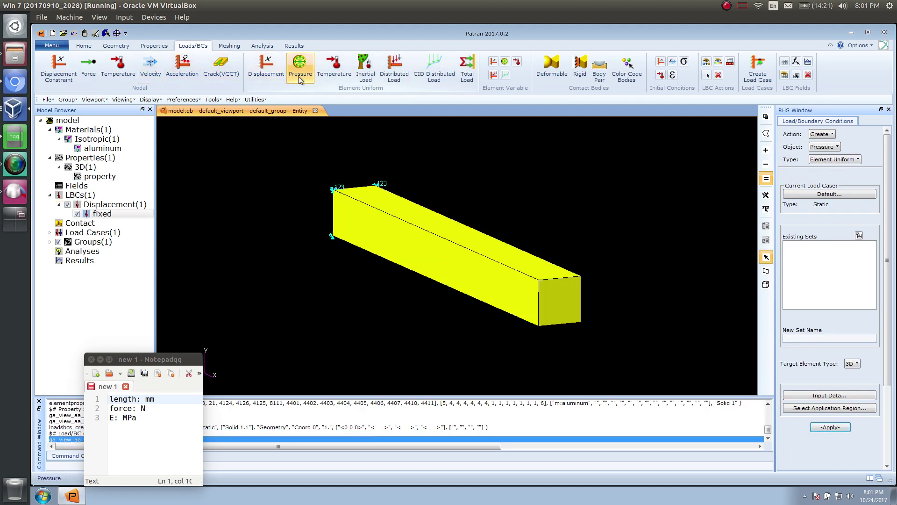
pyautogui.click(793, 336)
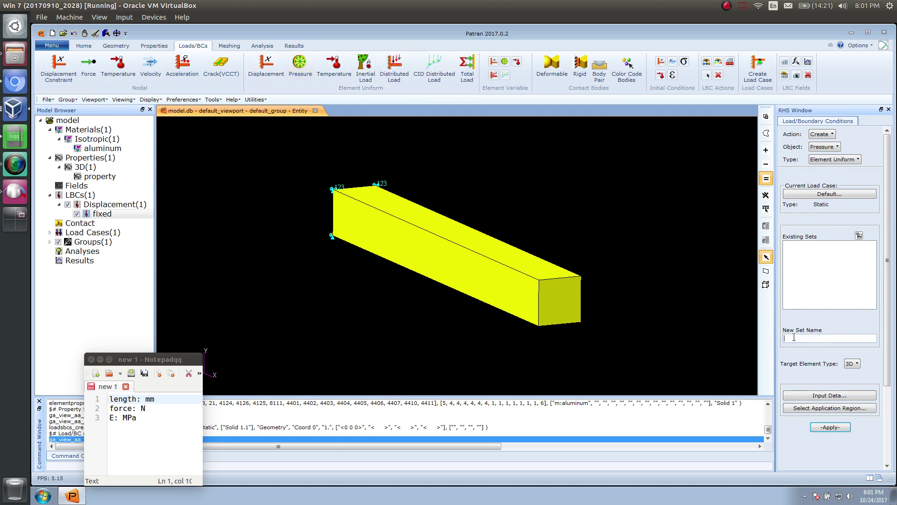
pyautogui.click(827, 396)
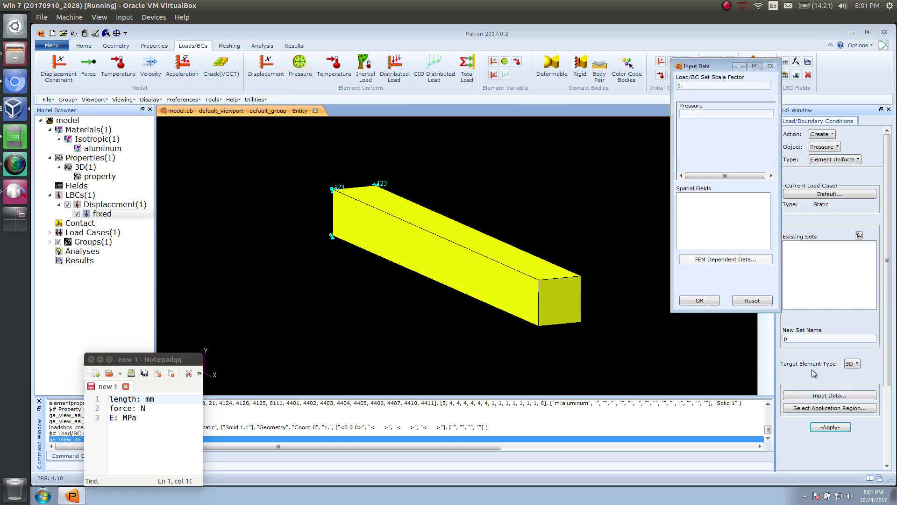
# Step: Set the pressure to 100 in the load's input data, consistent with the MPa unit in the notes
pyautogui.click(719, 115)
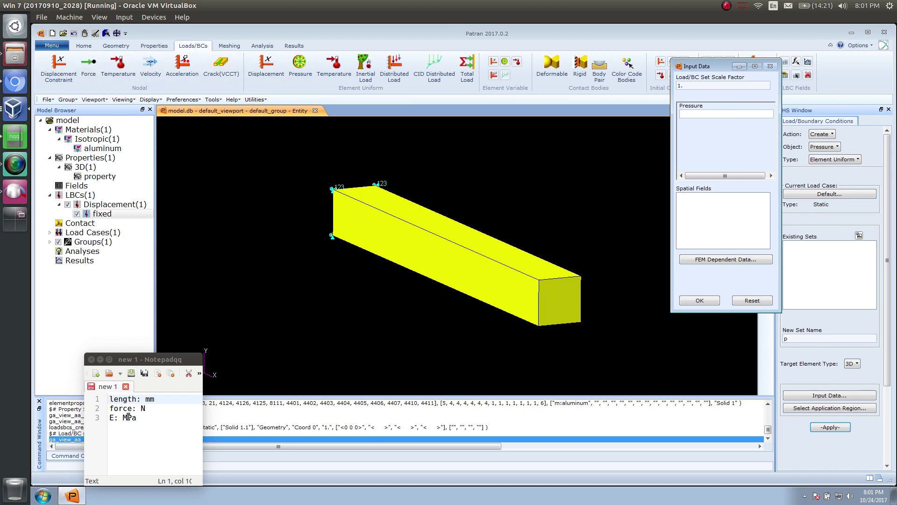
pyautogui.moveTo(122, 419); pyautogui.dragTo(137, 419)
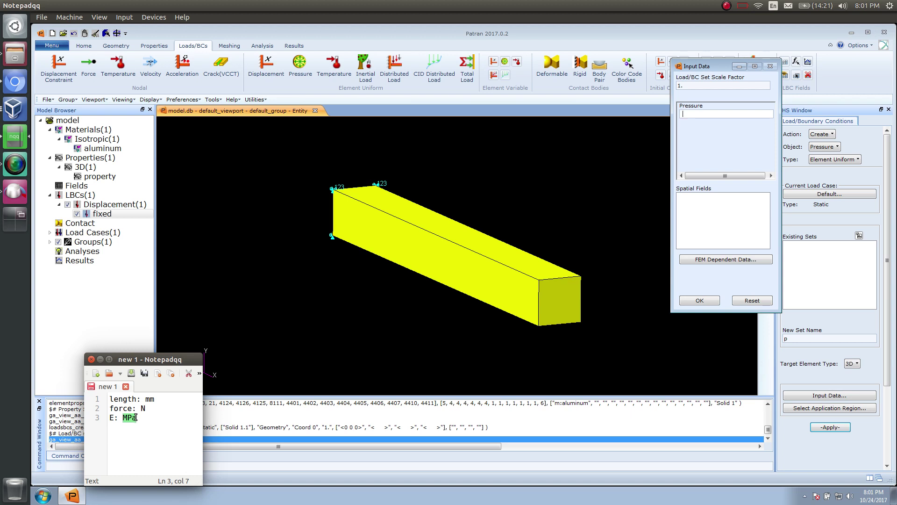
pyautogui.click(119, 420)
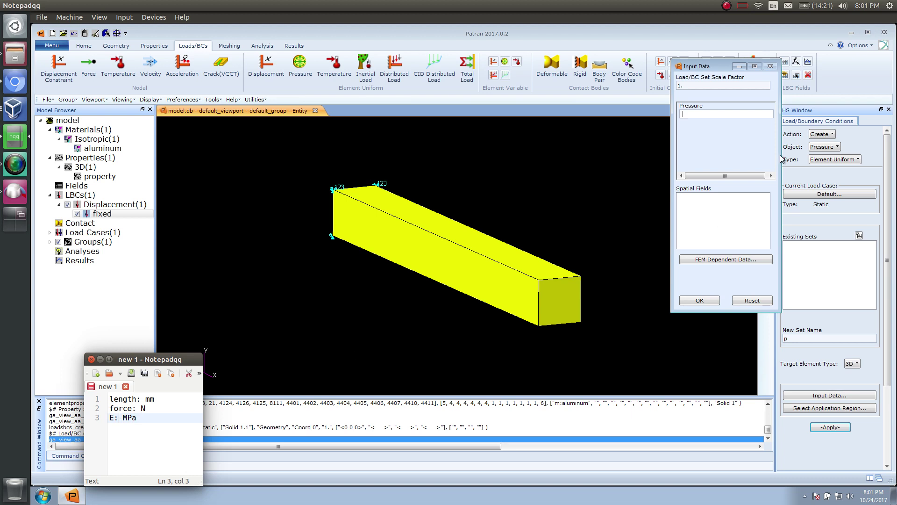
pyautogui.click(697, 110)
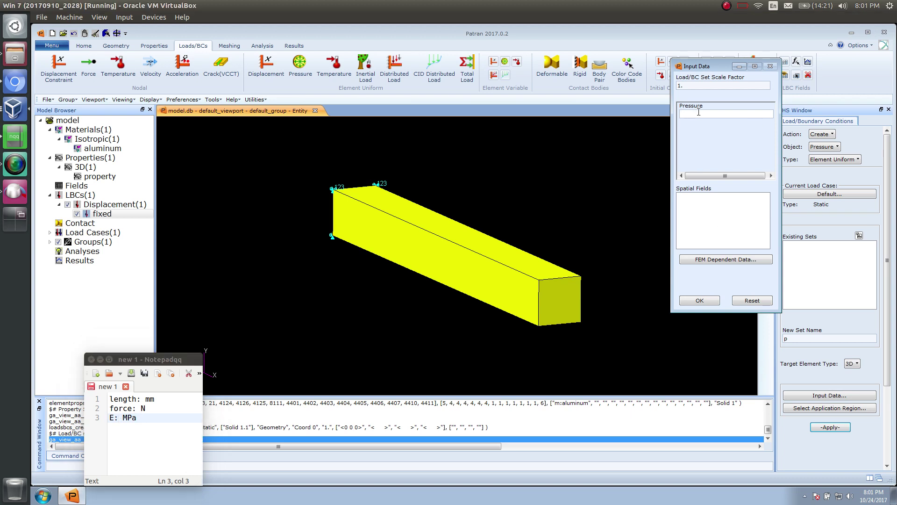
pyautogui.press('Tab')
pyautogui.click(698, 113)
pyautogui.click(687, 301)
# Step: Add the beam's free end face Solid 1.2 as the application region and create the pressure load
pyautogui.click(829, 407)
pyautogui.click(575, 300)
pyautogui.click(803, 208)
pyautogui.click(830, 310)
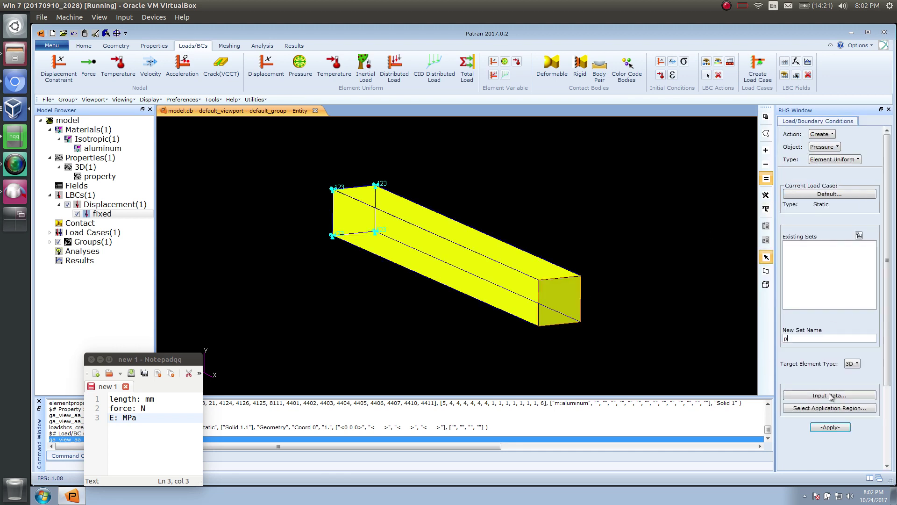
pyautogui.click(830, 427)
pyautogui.moveTo(439, 334); pyautogui.dragTo(425, 318, button='middle')
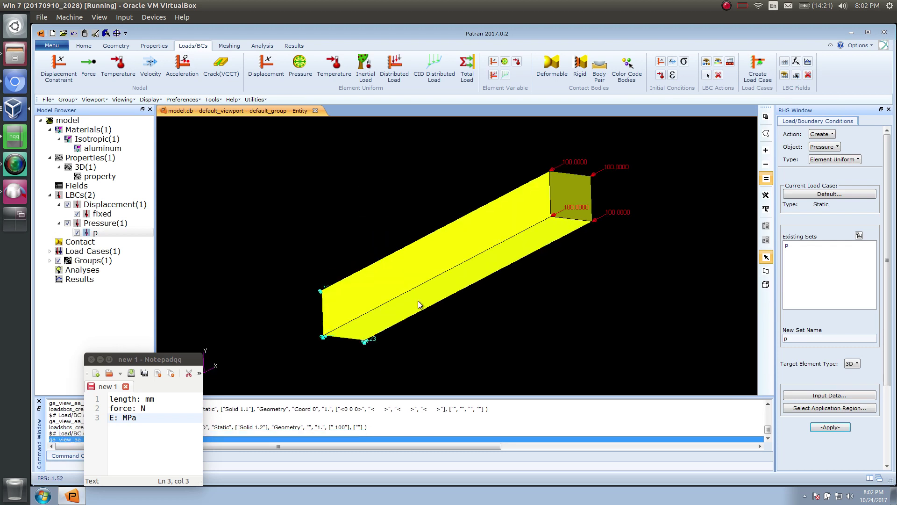
# Step: Create uniform mesh seeds of 3 elements on two adjacent edges of the pressure-loaded end face
pyautogui.click(228, 45)
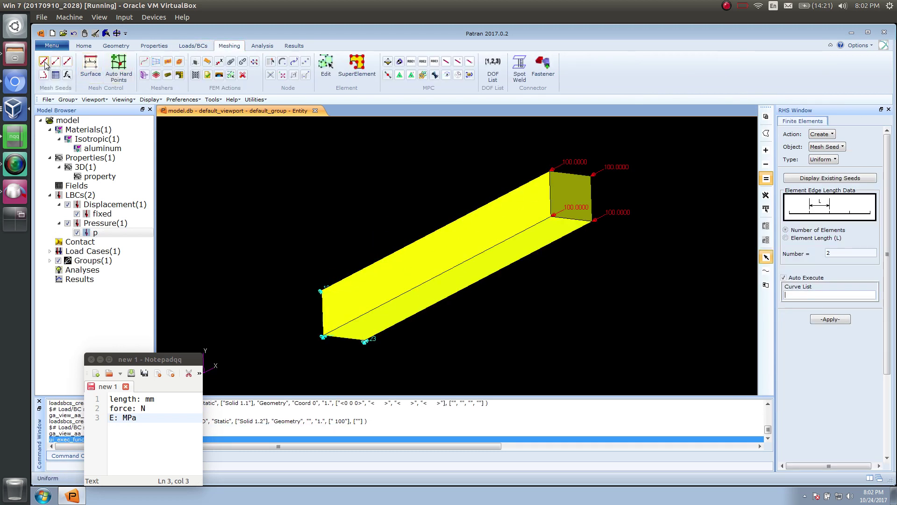
pyautogui.press('BackSpace')
pyautogui.write('3')
pyautogui.press('Tab')
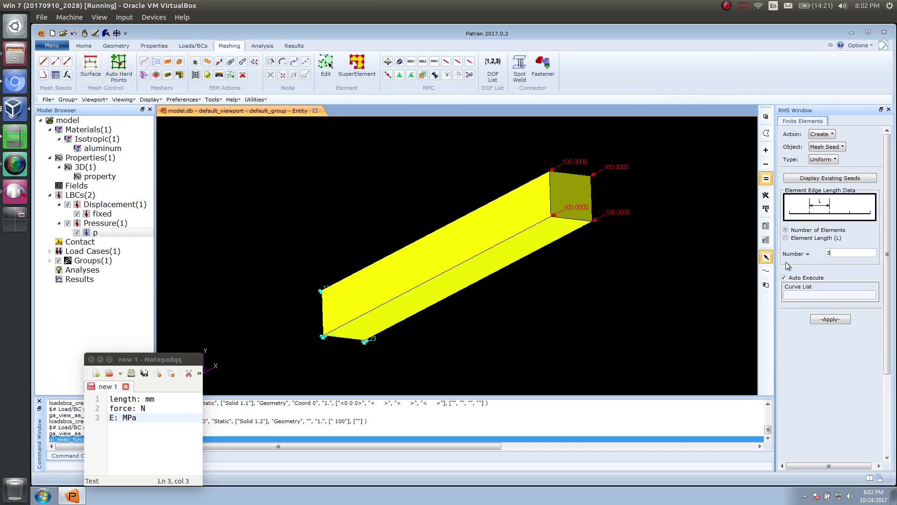
pyautogui.click(564, 175)
pyautogui.click(550, 190)
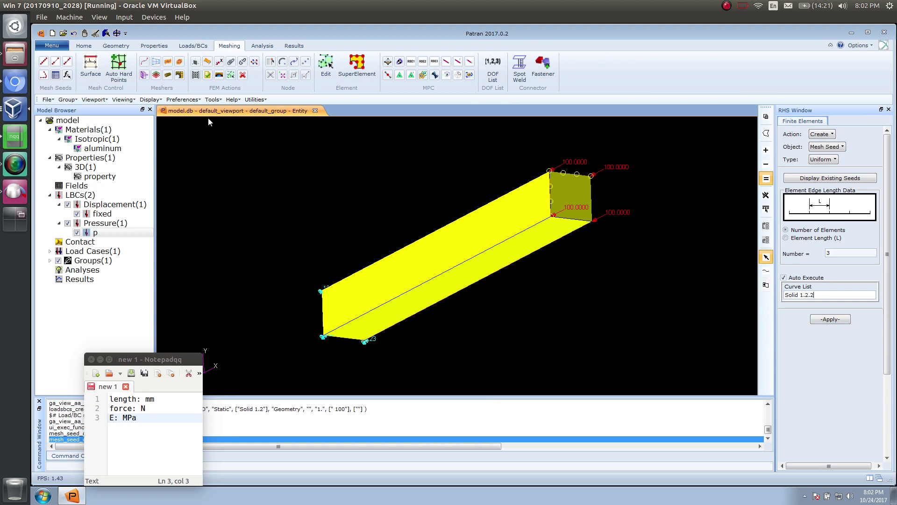
# Step: Mesh Solid 1 with Hex8 elements using IsoMesh and the automatically calculated global edge length
pyautogui.click(179, 61)
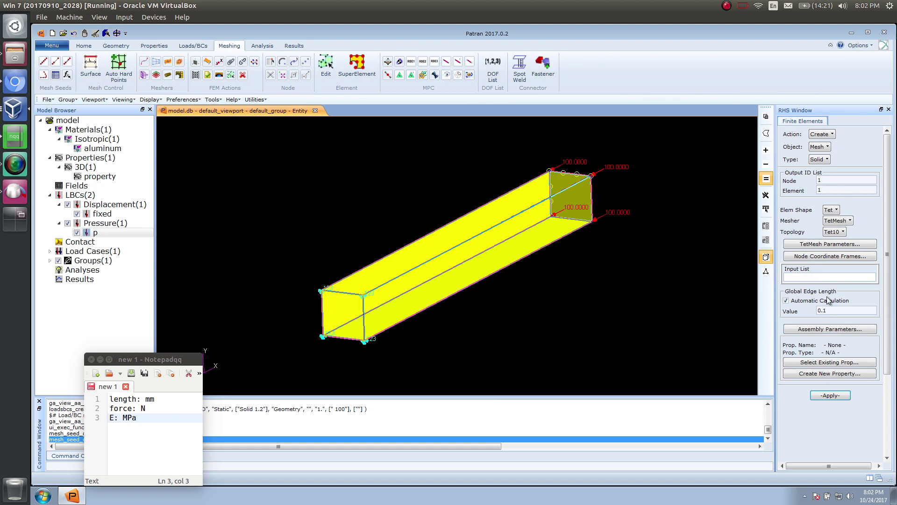
pyautogui.click(786, 300)
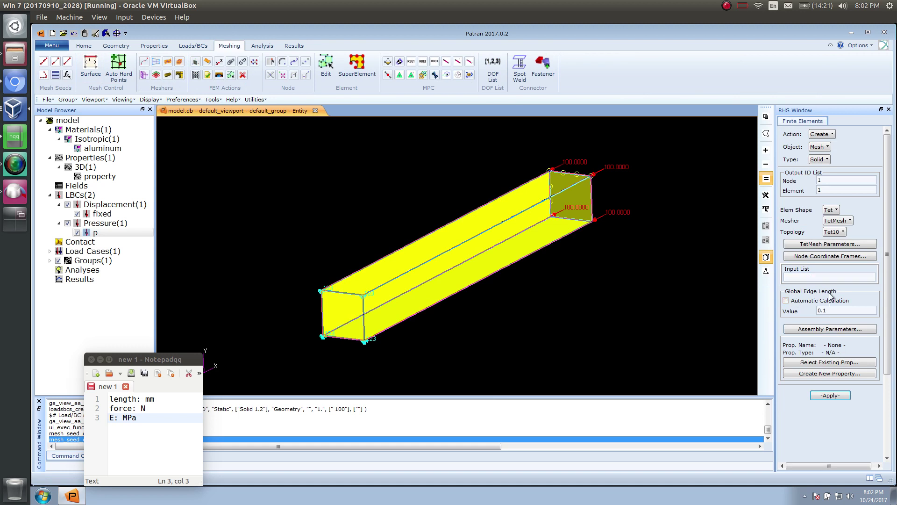
pyautogui.click(831, 211)
pyautogui.click(844, 240)
pyautogui.click(523, 195)
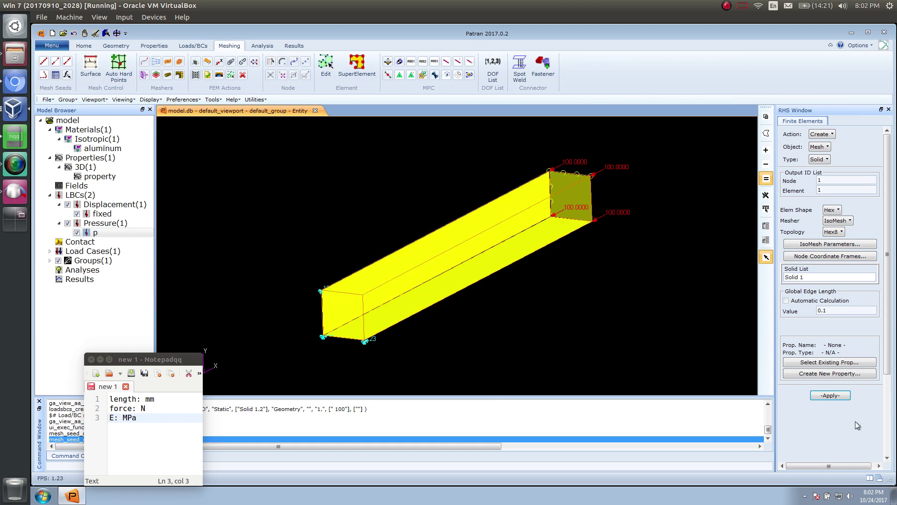
pyautogui.click(825, 300)
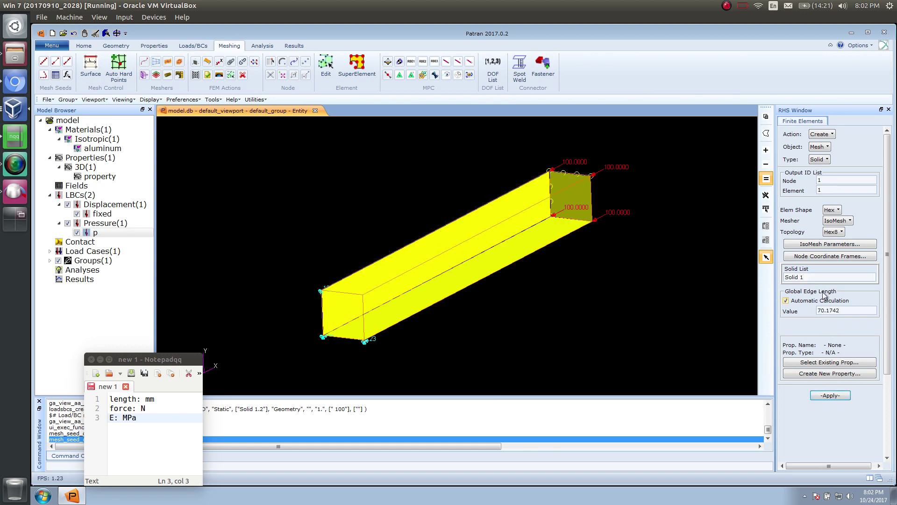
pyautogui.click(830, 395)
pyautogui.moveTo(485, 240); pyautogui.dragTo(525, 187, button='middle')
# Step: Choose the linear static solution type and submit a full run analysis of the entire model
pyautogui.click(262, 45)
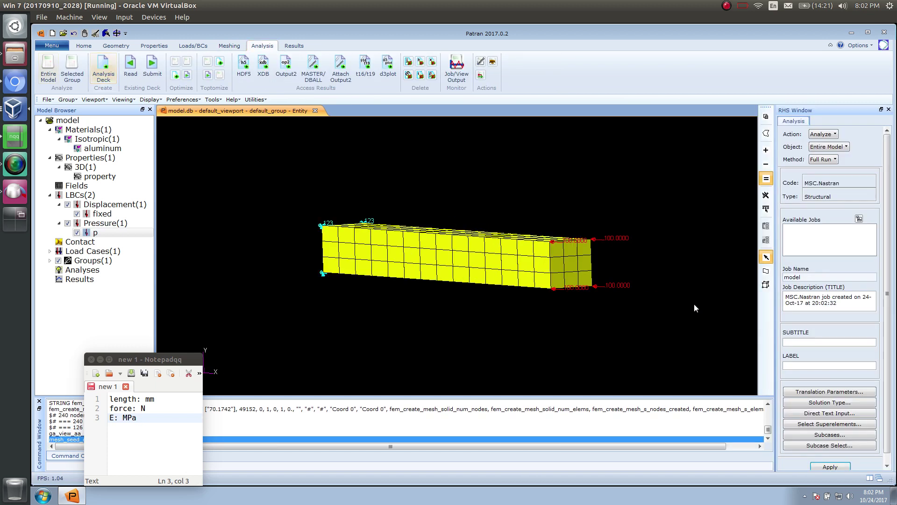
pyautogui.click(872, 403)
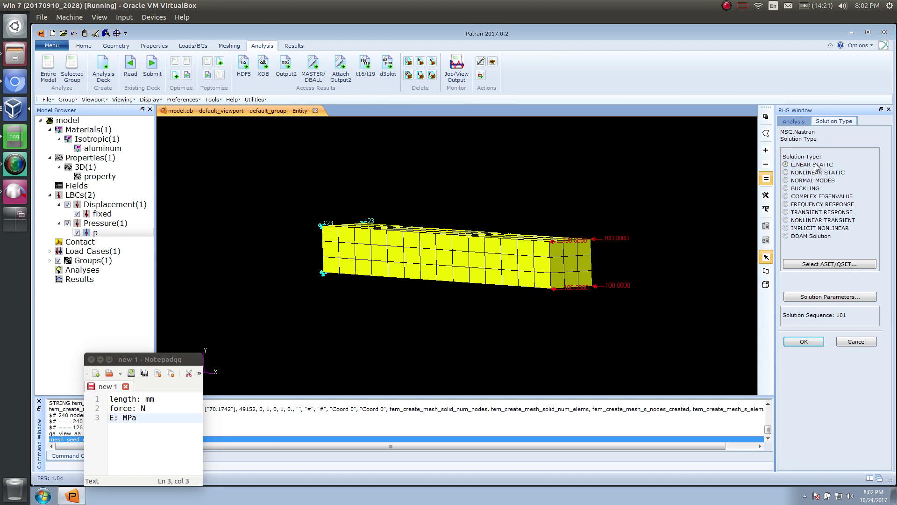
pyautogui.click(803, 341)
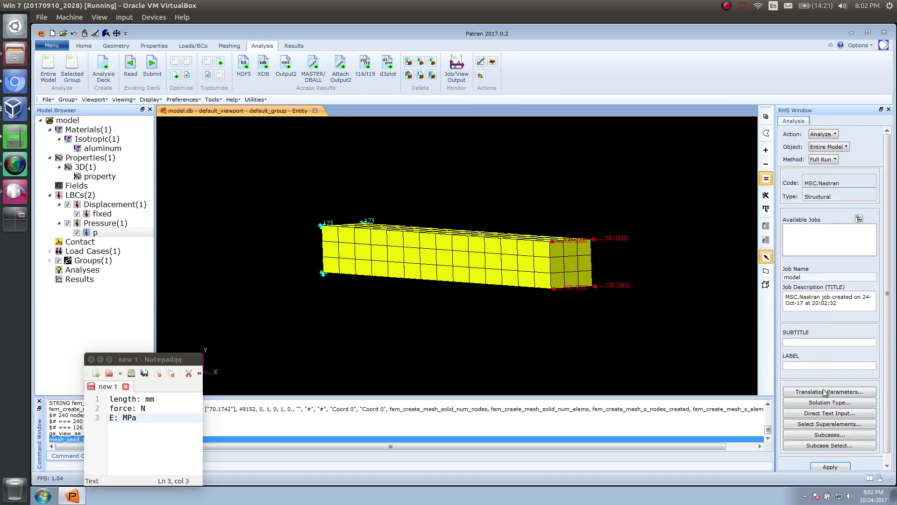
pyautogui.click(831, 466)
pyautogui.click(404, 293)
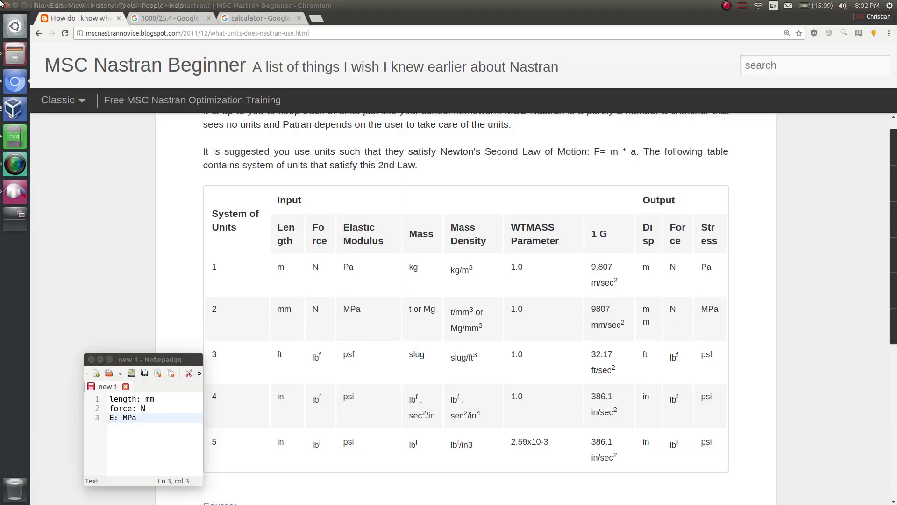
# Step: Switch back to Patran and create a deformation plot of the translational displacements for the static subcase
pyautogui.hotkey('alt', 'Tab')
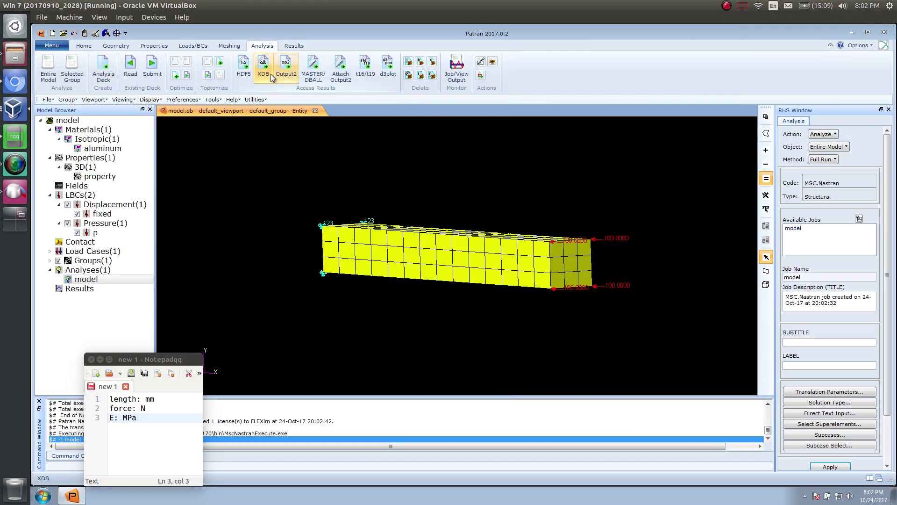
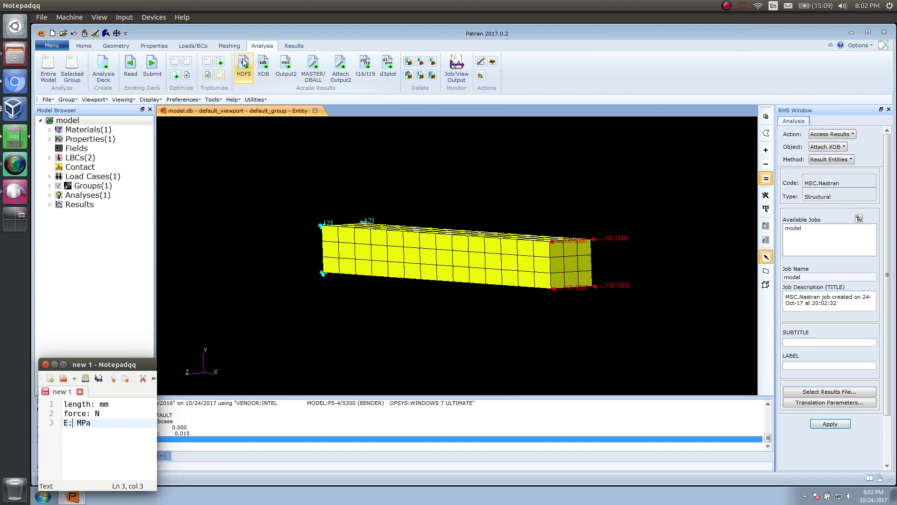
pyautogui.click(294, 45)
pyautogui.click(127, 76)
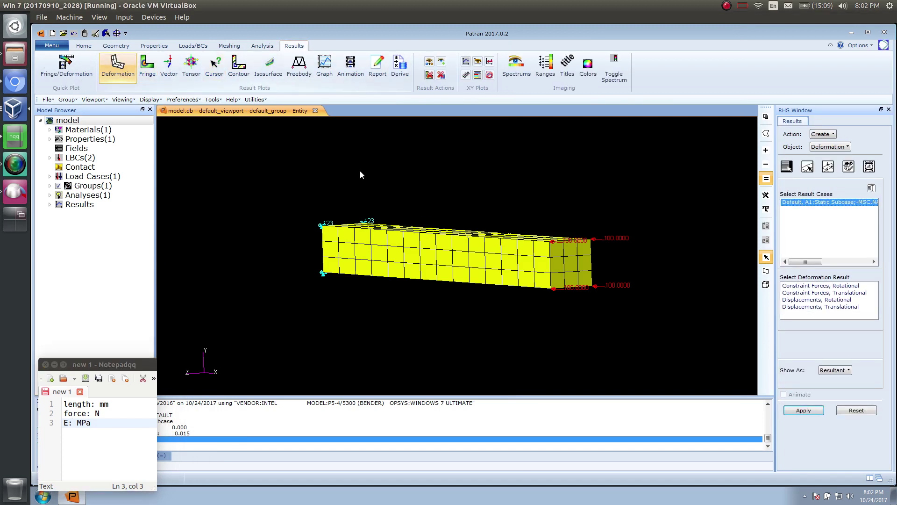
pyautogui.click(804, 410)
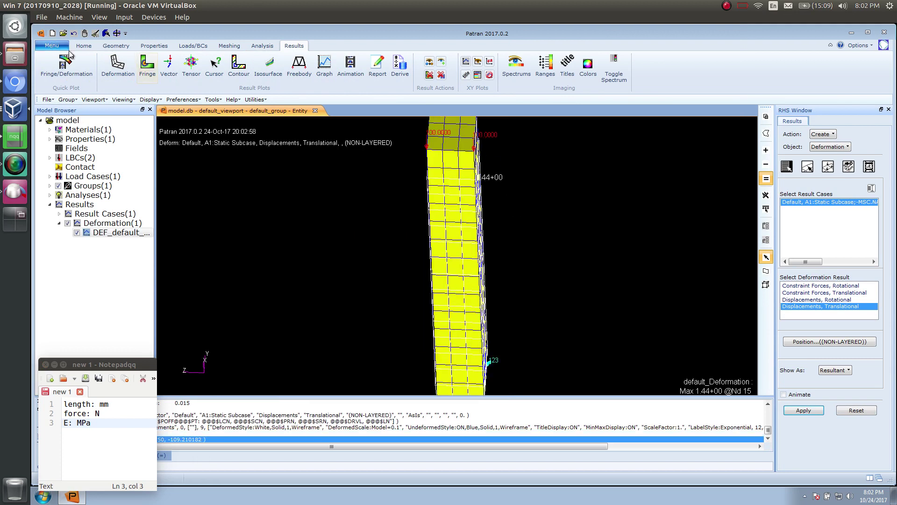
# Step: Reset the viewport graphics and plot the translational displacement deformation again
pyautogui.click(96, 33)
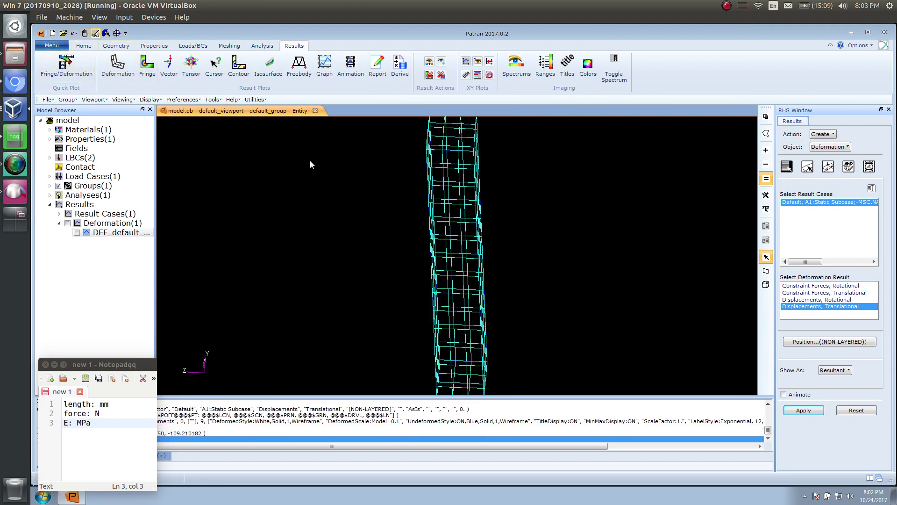
pyautogui.click(796, 410)
pyautogui.moveTo(549, 340); pyautogui.dragTo(515, 352, button='middle')
# Step: Set the deformed shape's render style to Shaded in the display attributes and update the deformation plot
pyautogui.click(811, 168)
pyautogui.click(829, 168)
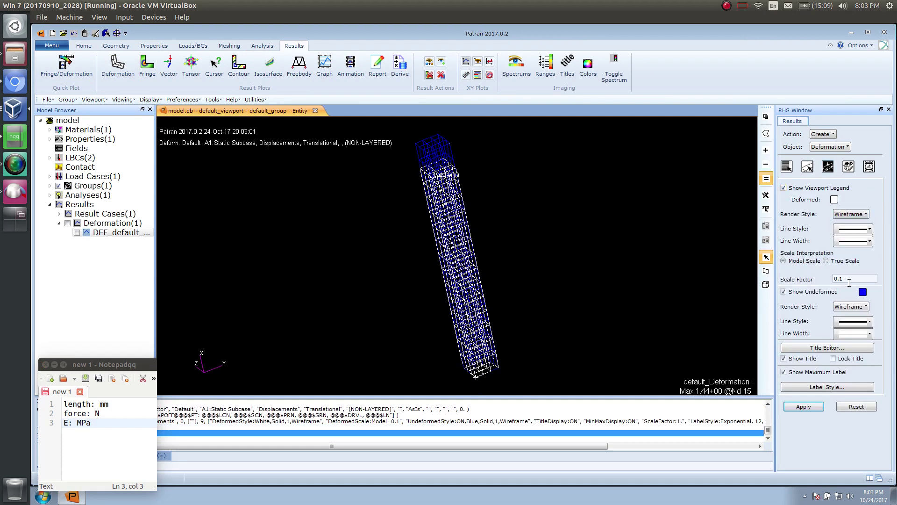
pyautogui.click(850, 307)
pyautogui.click(850, 213)
pyautogui.click(850, 214)
pyautogui.click(857, 255)
pyautogui.click(803, 406)
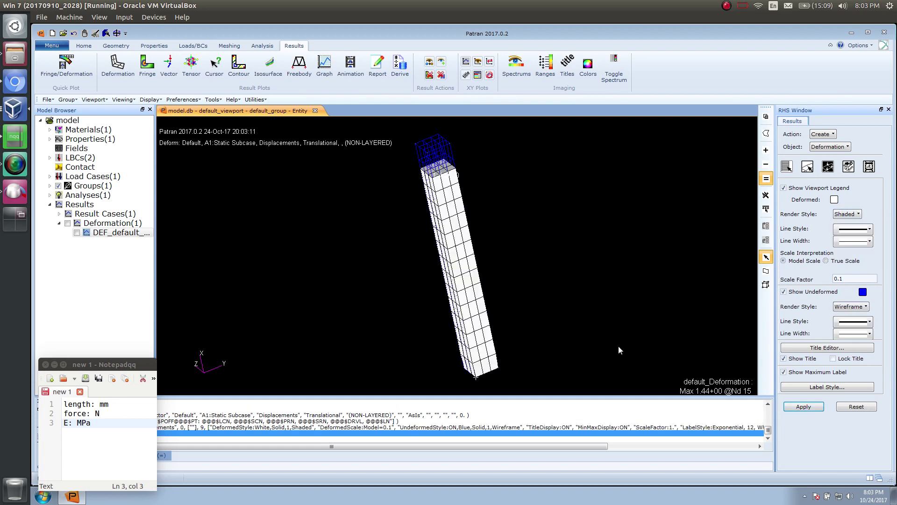
# Step: Examine the shaded deformed beam from several angles and check the length unit in the notes
pyautogui.moveTo(569, 318)
pyautogui.mouseDown(button='middle')
pyautogui.moveTo(578, 308)
pyautogui.moveTo(479, 122)
pyautogui.mouseUp(button='middle')
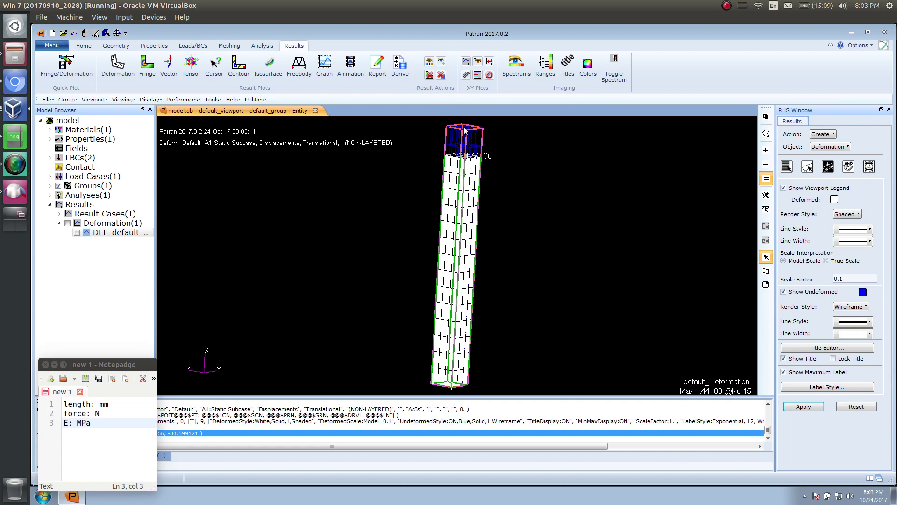
pyautogui.moveTo(525, 236); pyautogui.dragTo(484, 253, button='middle')
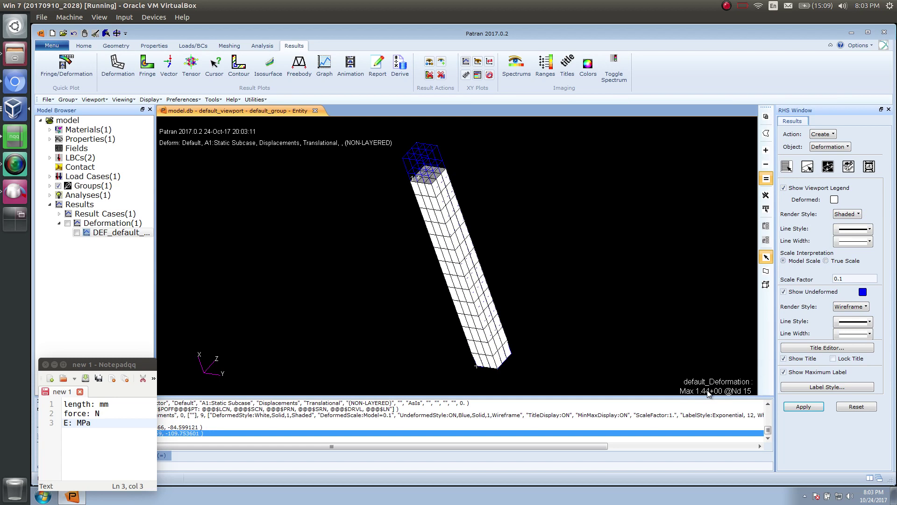
pyautogui.doubleClick(104, 404)
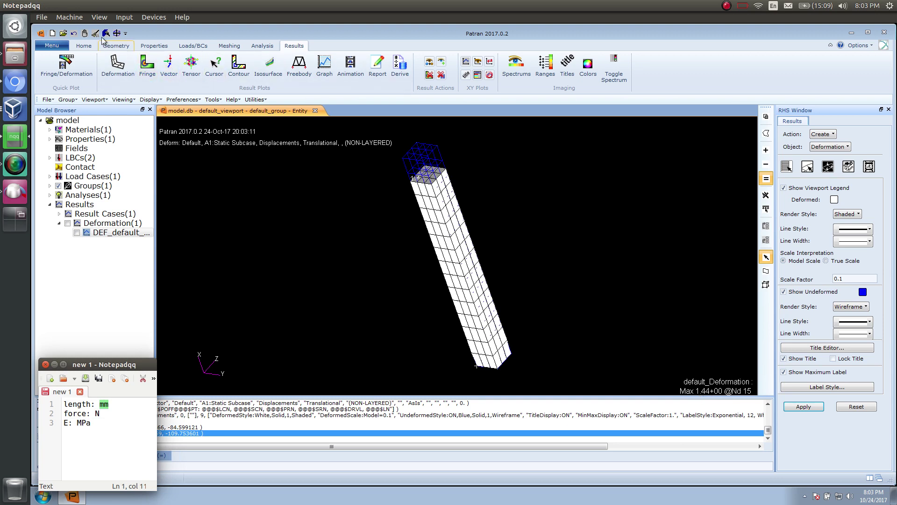
# Step: Set up a fringe result of the Stress Tensor for the static subcase, using the von Mises quantity
pyautogui.click(118, 65)
pyautogui.click(143, 66)
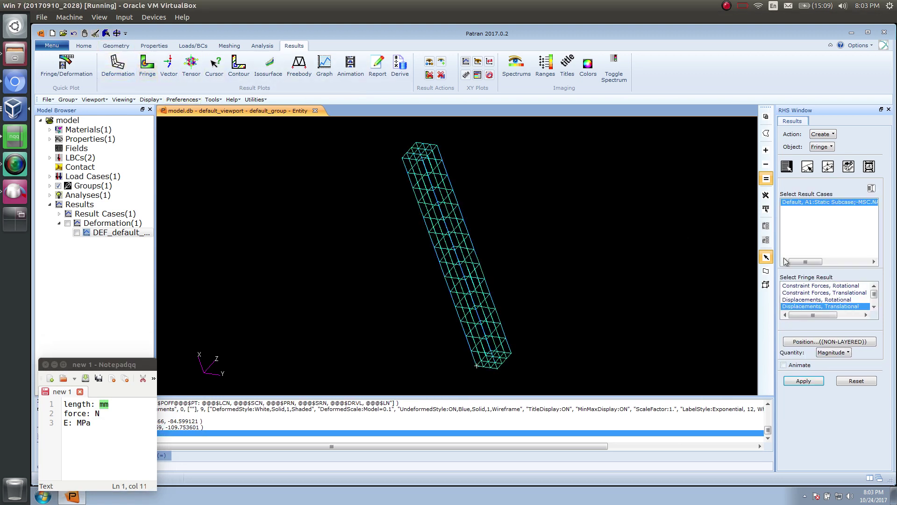
pyautogui.moveTo(874, 293); pyautogui.dragTo(874, 304)
pyautogui.click(858, 306)
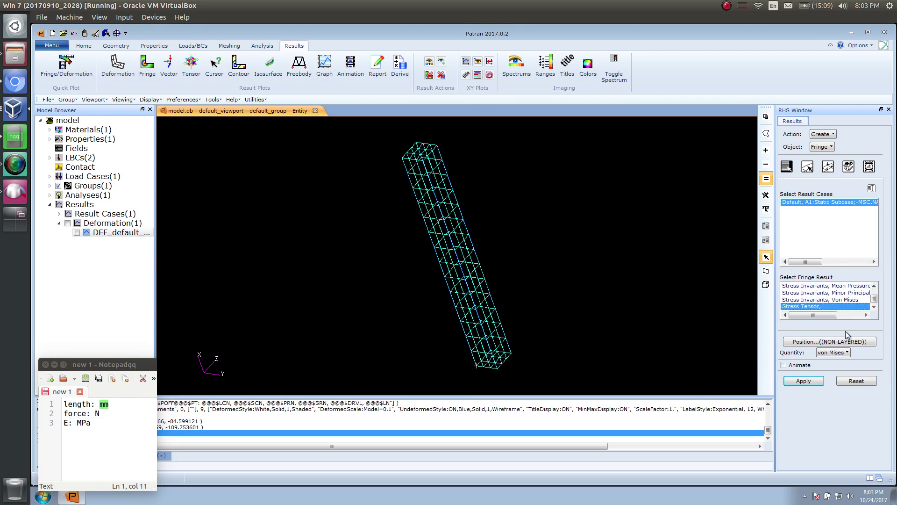
pyautogui.click(838, 352)
pyautogui.click(839, 355)
# Step: Set the fringe plot's averaging domain to None and extrapolation to Centroid, and create the plot
pyautogui.click(848, 168)
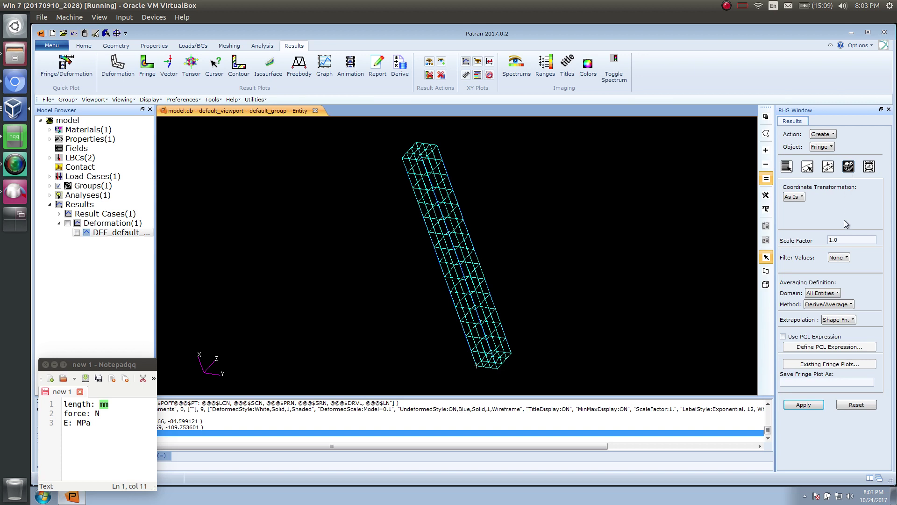
pyautogui.click(828, 295)
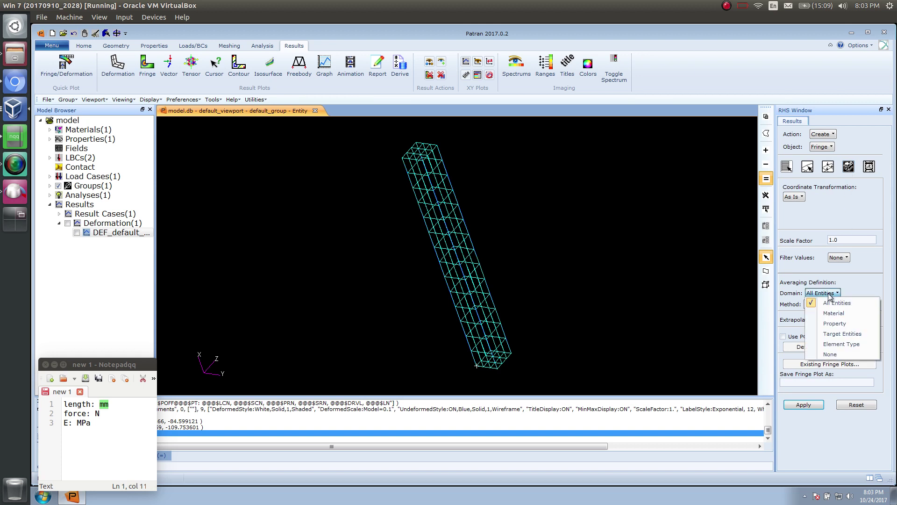
pyautogui.click(831, 354)
pyautogui.click(834, 320)
pyautogui.click(838, 351)
pyautogui.click(816, 404)
# Step: Examine the von Mises fringe on the beam from different angles and check the stress unit in the notes
pyautogui.moveTo(582, 276); pyautogui.dragTo(616, 262, button='middle')
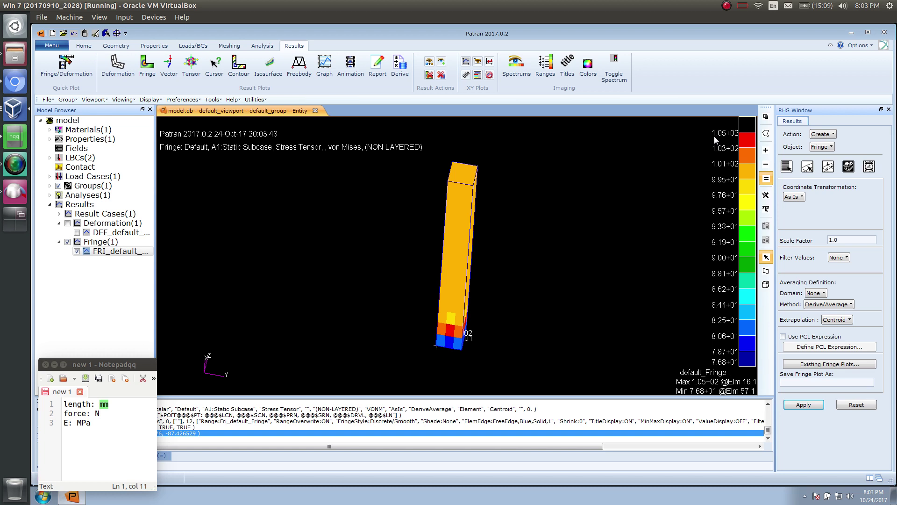
pyautogui.moveTo(77, 423); pyautogui.dragTo(88, 429)
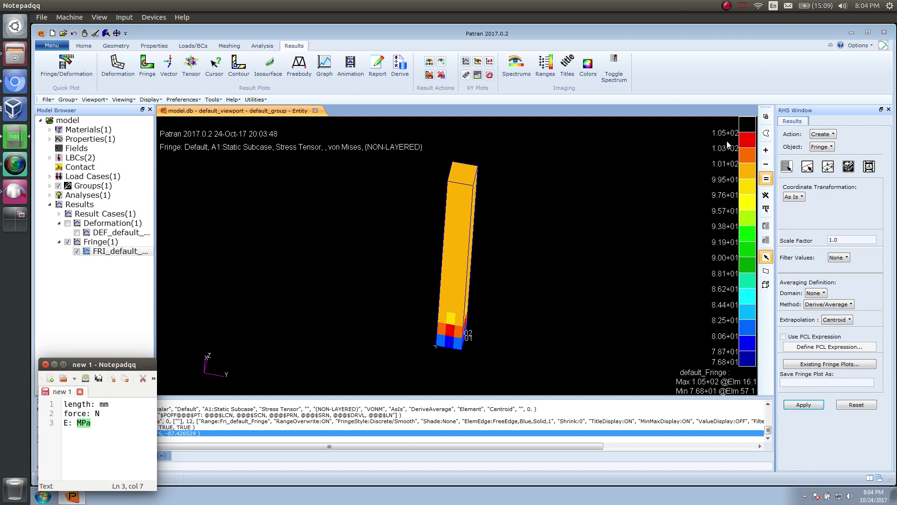
pyautogui.moveTo(482, 329); pyautogui.dragTo(460, 330, button='middle')
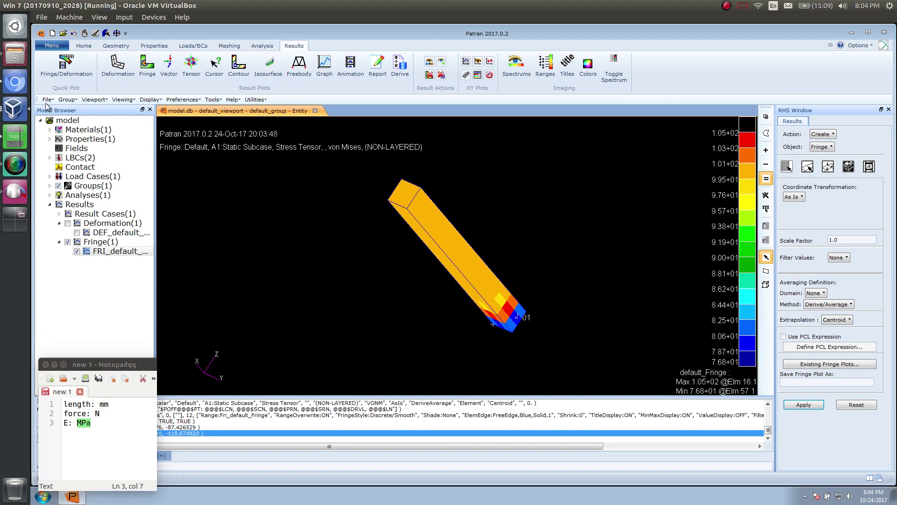
# Step: Reset the viewport graphics and quit Patran
pyautogui.click(96, 33)
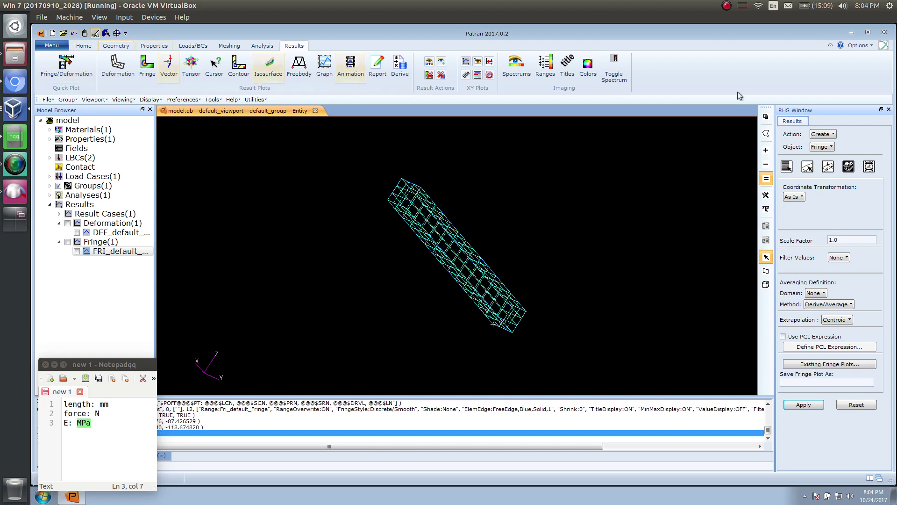
pyautogui.click(884, 33)
pyautogui.click(425, 262)
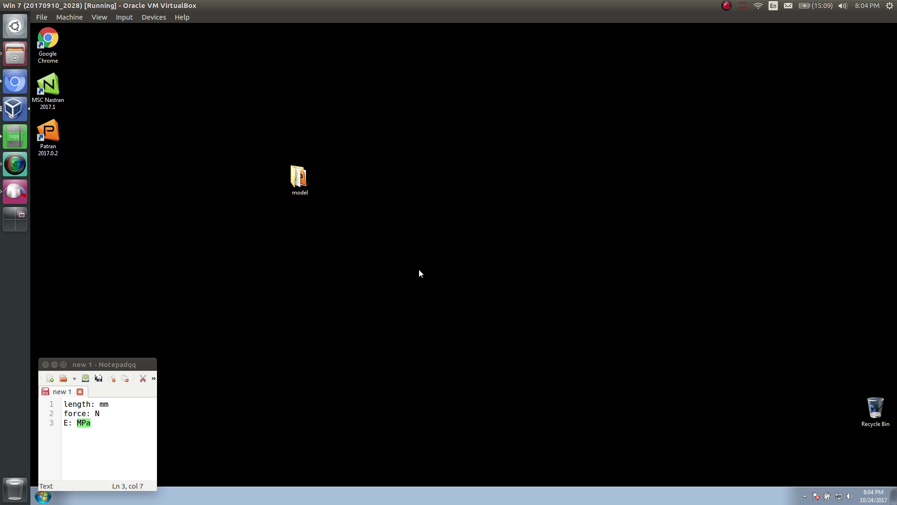
# Step: Switch to Chromium and review unit systems 2 and 5 in the consistent units table
pyautogui.click(15, 82)
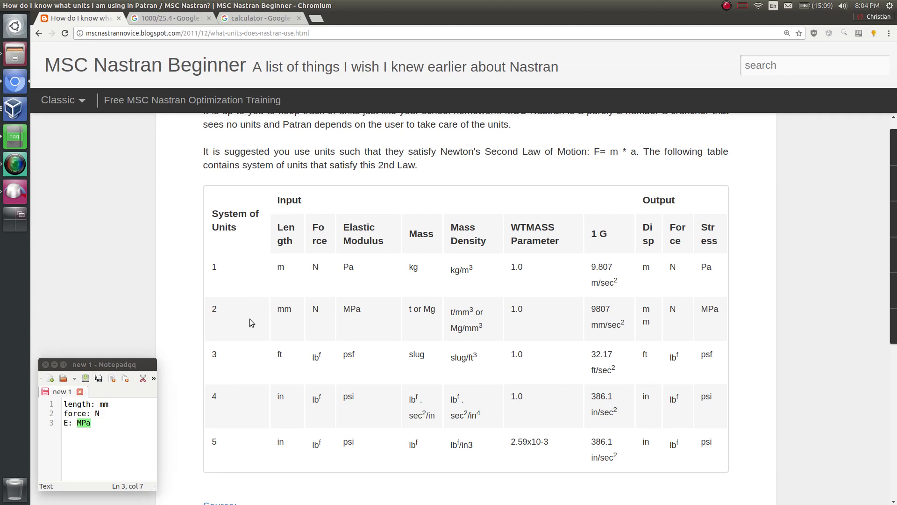
pyautogui.moveTo(267, 310); pyautogui.dragTo(727, 313)
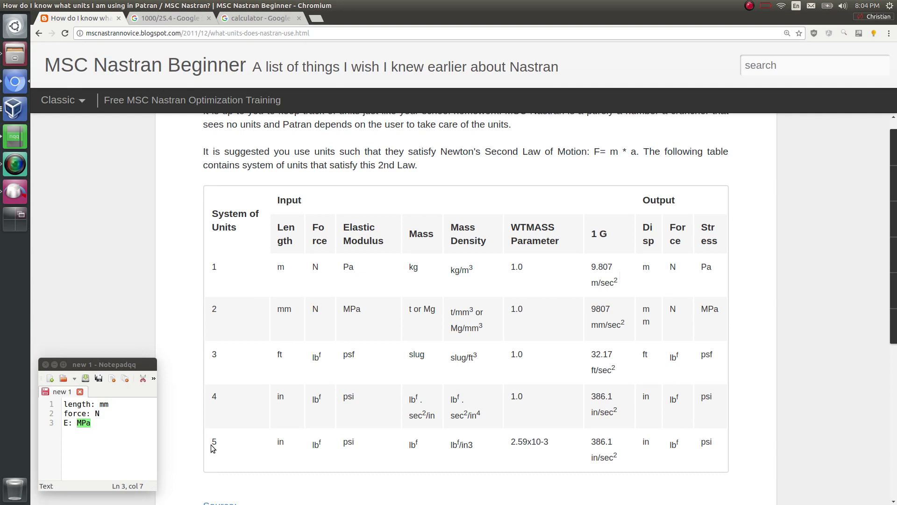
pyautogui.moveTo(210, 445); pyautogui.dragTo(758, 456)
pyautogui.click(720, 458)
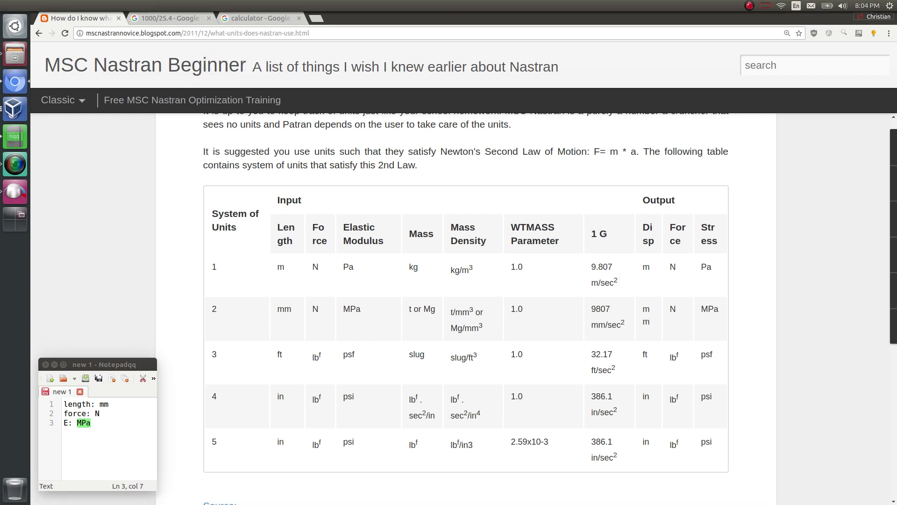
# Step: Switch to the Notepadqq notes and change the units to in for length, lbf for force and psi for E
pyautogui.click(137, 453)
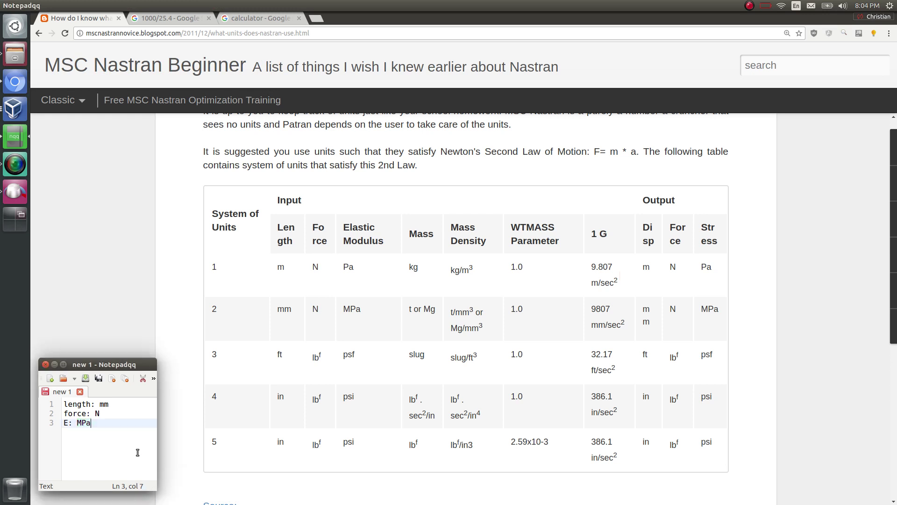
pyautogui.hotkey('ctrl', 'a')
pyautogui.click(137, 452)
pyautogui.click(119, 403)
pyautogui.press('BackSpace')
pyautogui.press('BackSpace')
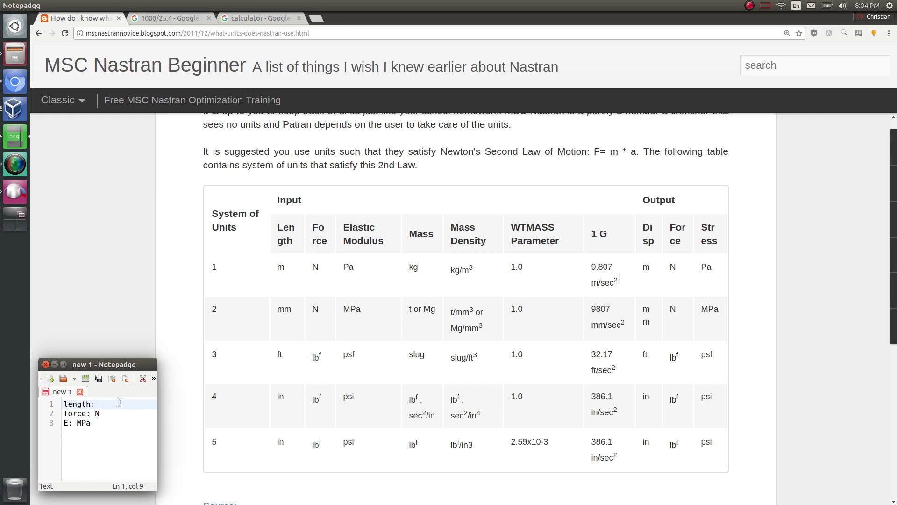
pyautogui.write('in')
pyautogui.click(111, 418)
pyautogui.press('BackSpace')
pyautogui.write('lbf')
pyautogui.click(110, 430)
pyautogui.press('BackSpace')
pyautogui.press('BackSpace')
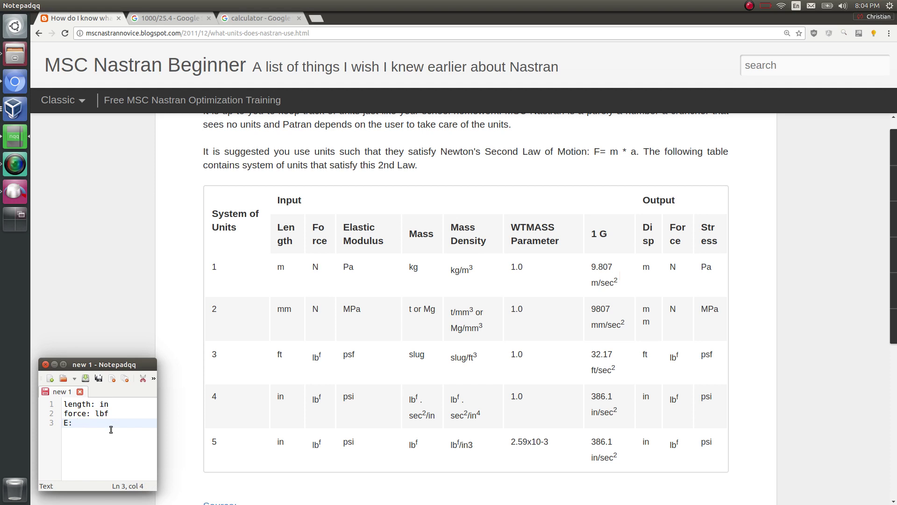
pyautogui.write('psi')
# Step: Add the density line "p: lbf/in^3" and the line "wtmass: .00259" to the unit notes
pyautogui.press('Return')
pyautogui.press('Return')
pyautogui.write('pl')
pyautogui.press('BackSpace')
pyautogui.write(': lbf/in')
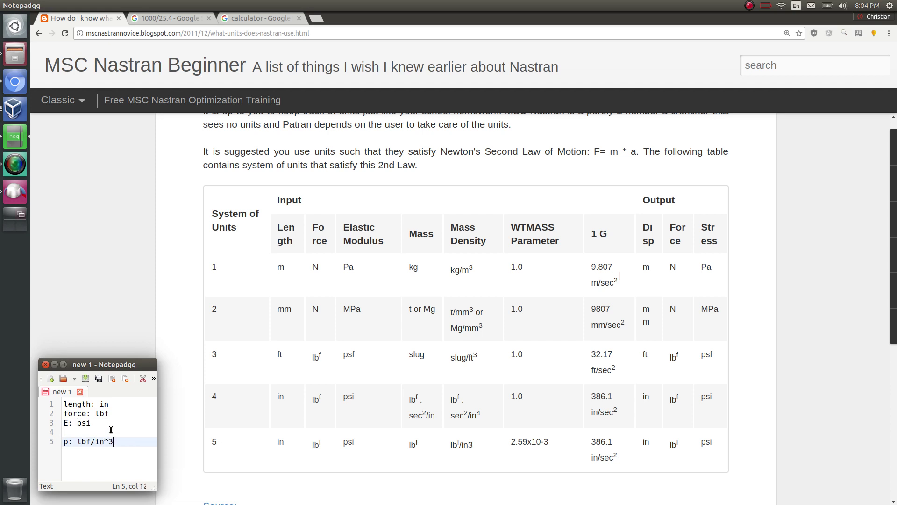
pyautogui.write('^3')
pyautogui.press('Return')
pyautogui.press('Return')
pyautogui.write('.00259')
pyautogui.press('Home')
pyautogui.write('wtmass:')
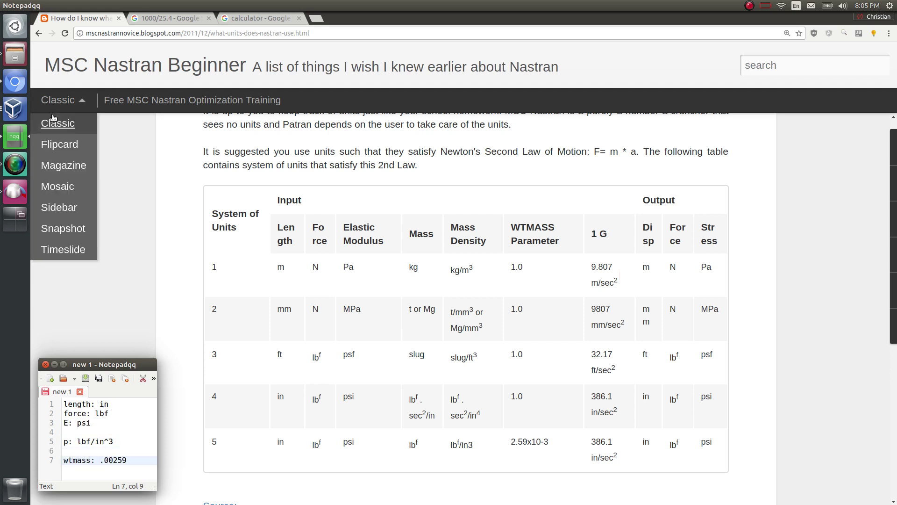
# Step: Switch to the Patran_Nastran virtual machine running Patran 2010 and minimise the notes window
pyautogui.click(21, 111)
pyautogui.click(22, 111)
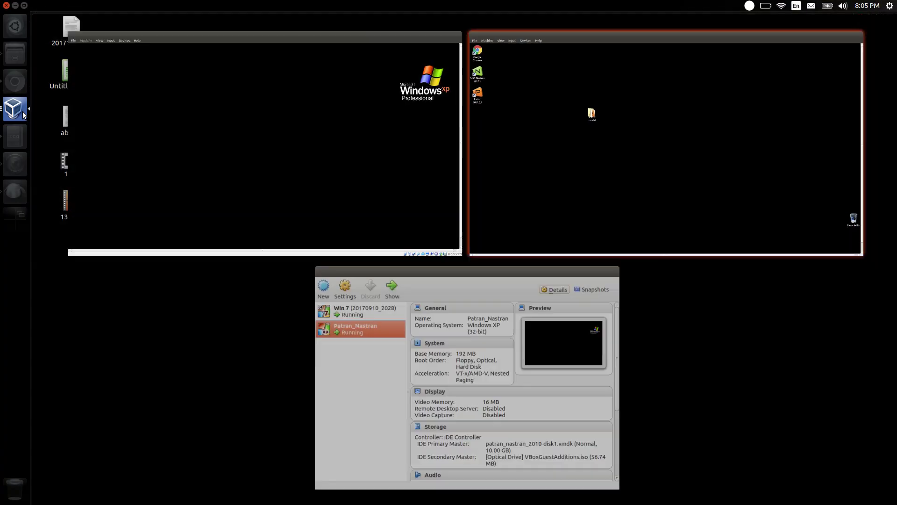
pyautogui.click(311, 175)
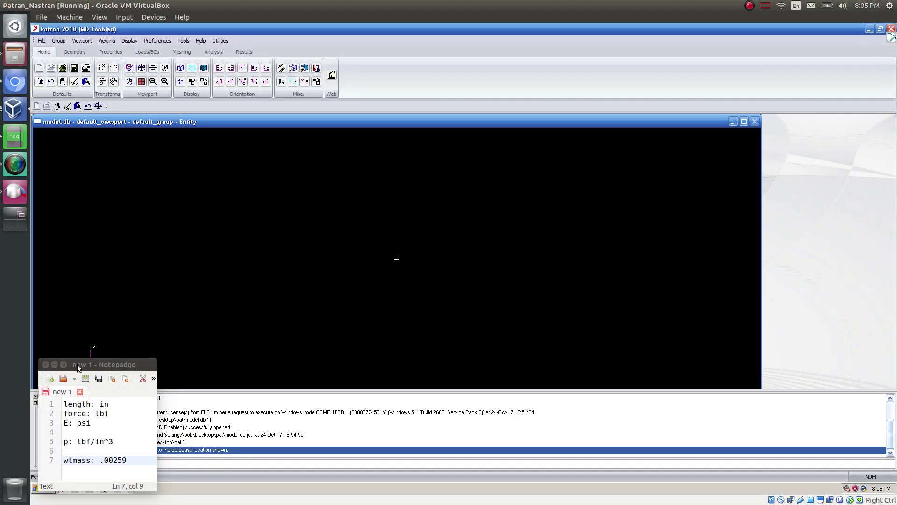
pyautogui.click(55, 364)
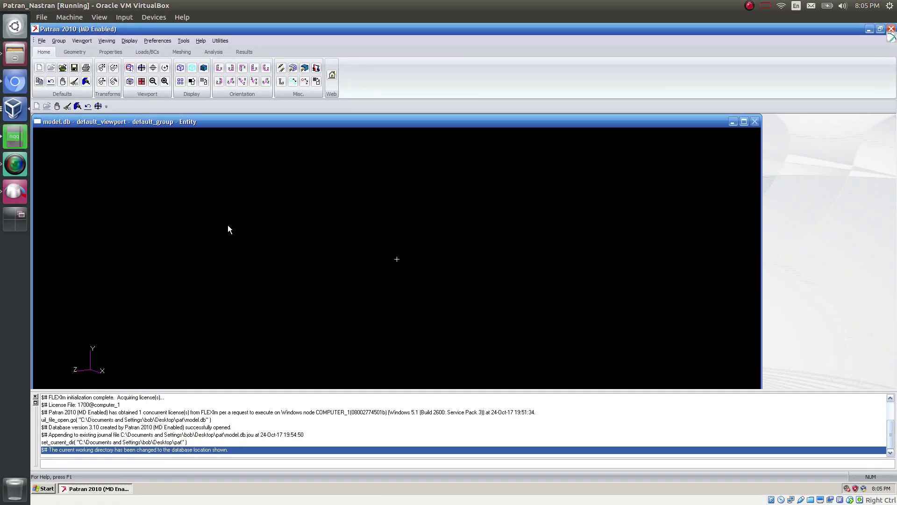
# Step: Start a Parasolid xmt model import and set the custom model units scale factor to 1.0
pyautogui.click(43, 40)
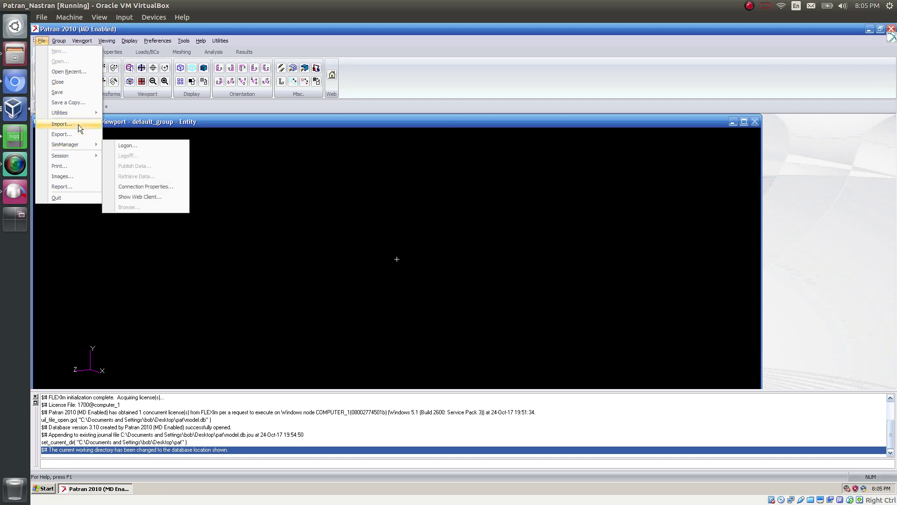
pyautogui.click(75, 124)
pyautogui.click(505, 136)
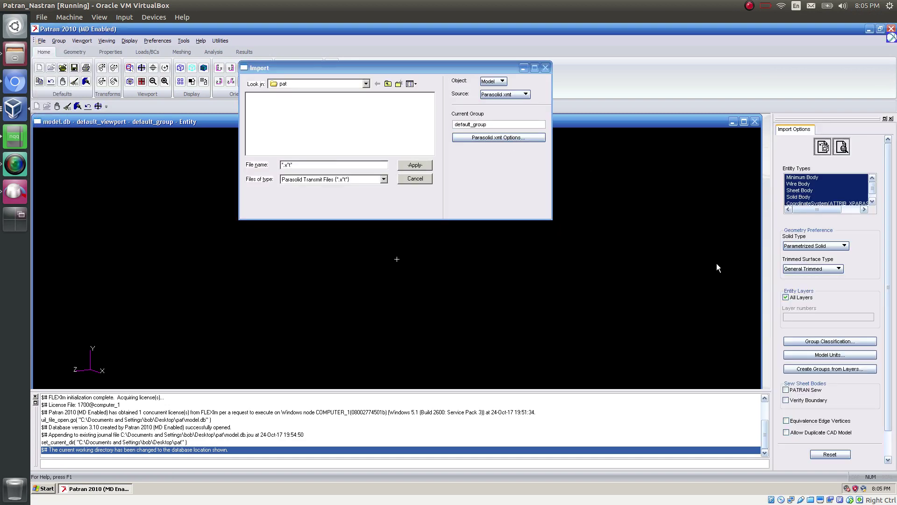
pyautogui.click(805, 356)
pyautogui.moveTo(813, 173); pyautogui.dragTo(709, 172)
pyautogui.write('1.0')
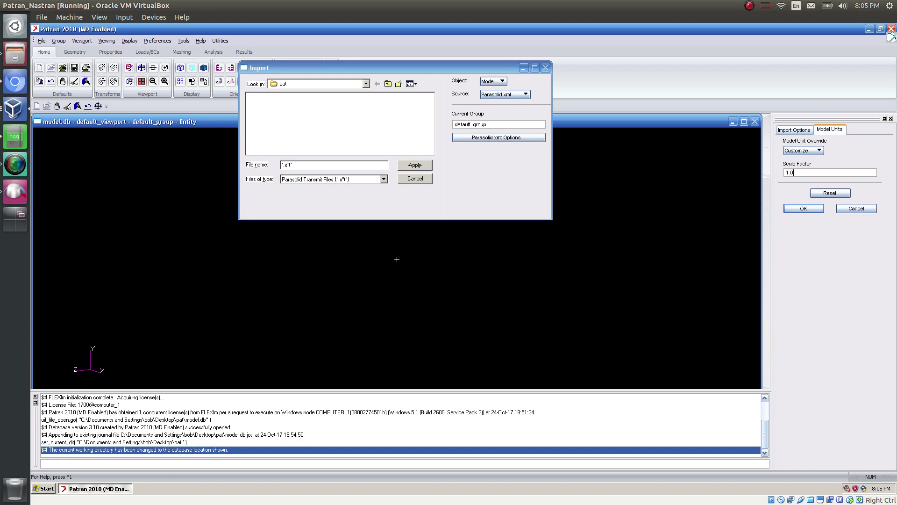
pyautogui.moveTo(828, 173); pyautogui.dragTo(768, 174)
pyautogui.rightClick(790, 173)
pyautogui.click(804, 195)
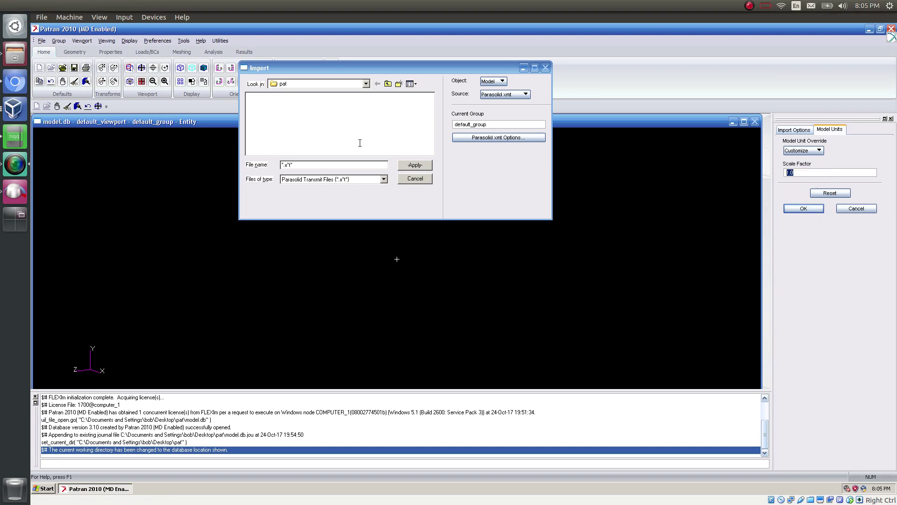
# Step: Import the cantilever.xmt_txt Parasolid file from the Desktop folder and dismiss the import summary
pyautogui.click(367, 84)
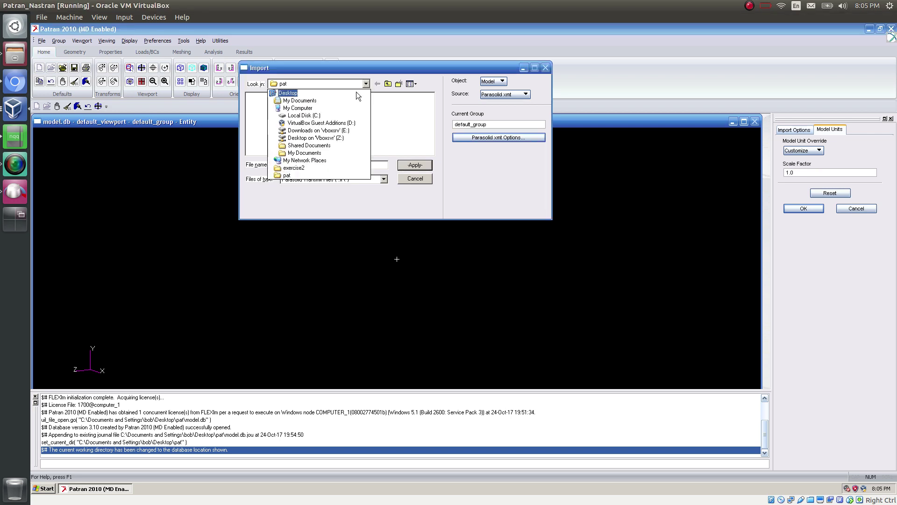
pyautogui.click(356, 92)
pyautogui.click(295, 135)
pyautogui.click(411, 166)
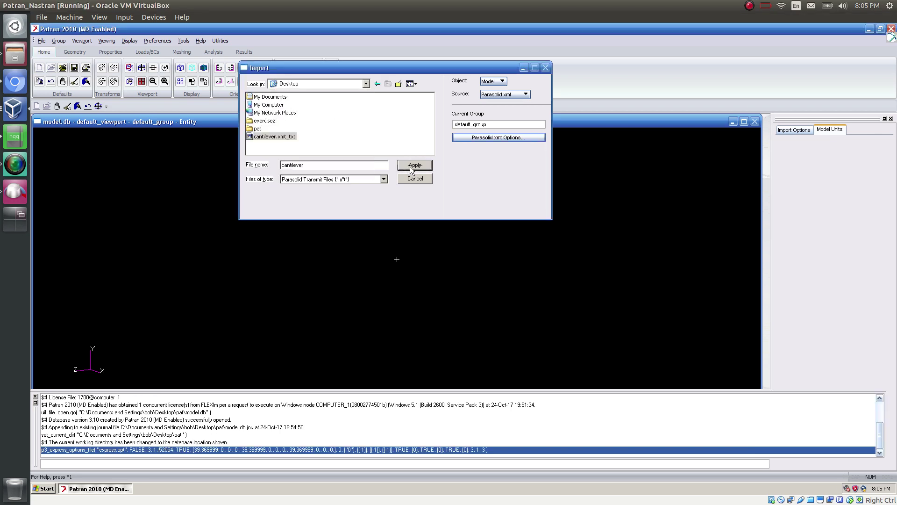
pyautogui.click(469, 315)
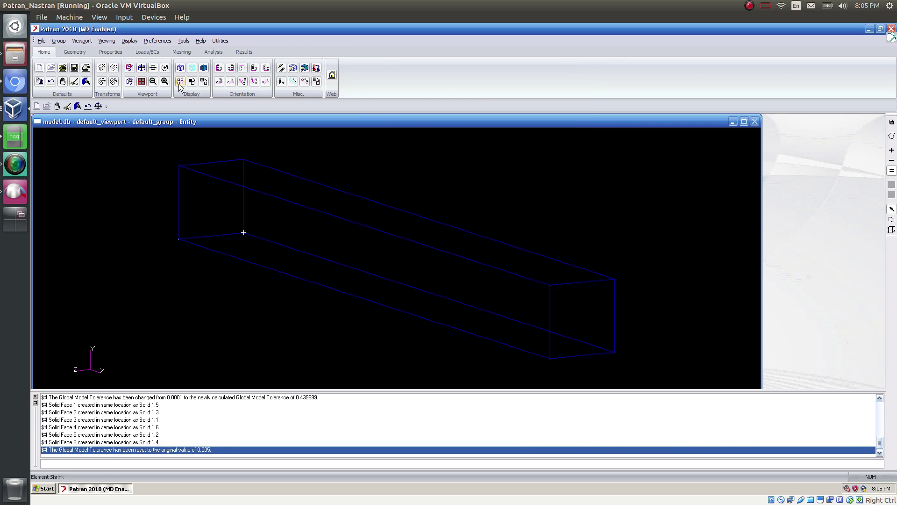
# Step: Measure the distance between the two corner points at the ends of the beam's long upper edge
pyautogui.click(112, 54)
pyautogui.click(83, 52)
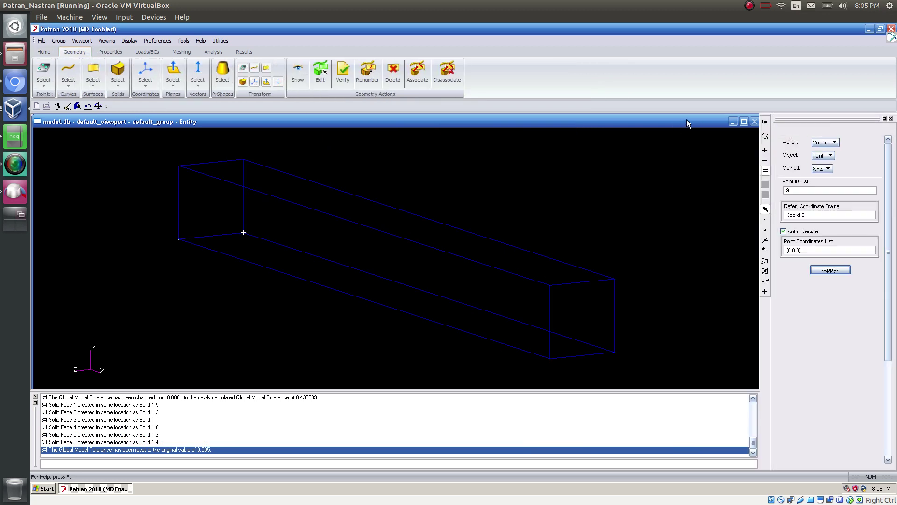
pyautogui.click(835, 142)
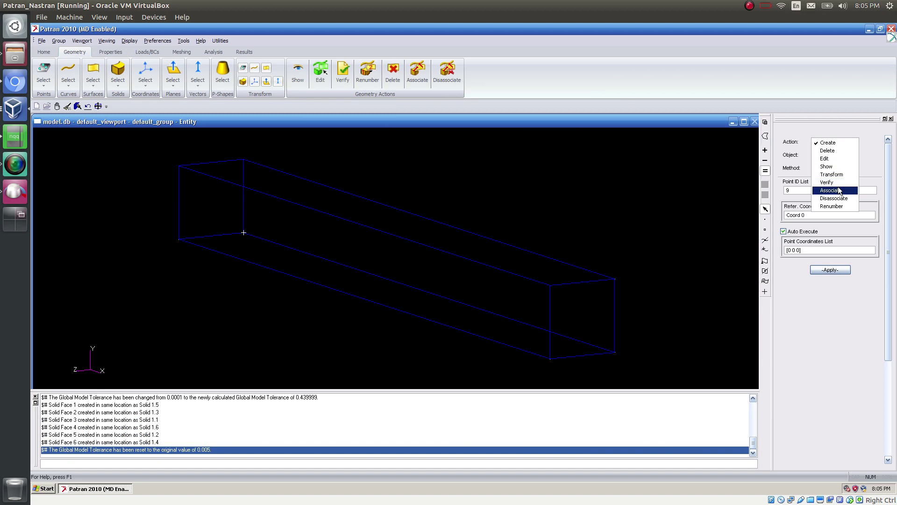
pyautogui.click(836, 167)
pyautogui.click(179, 166)
pyautogui.click(549, 285)
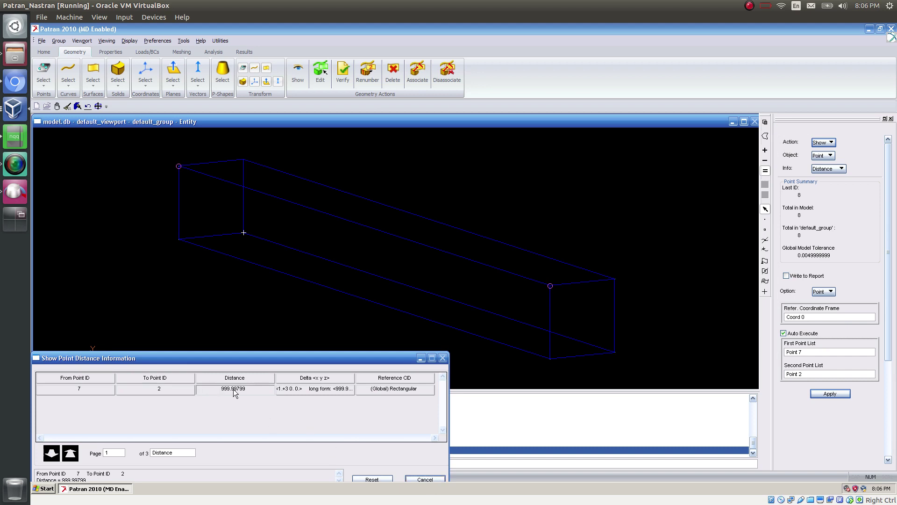
pyautogui.click(413, 479)
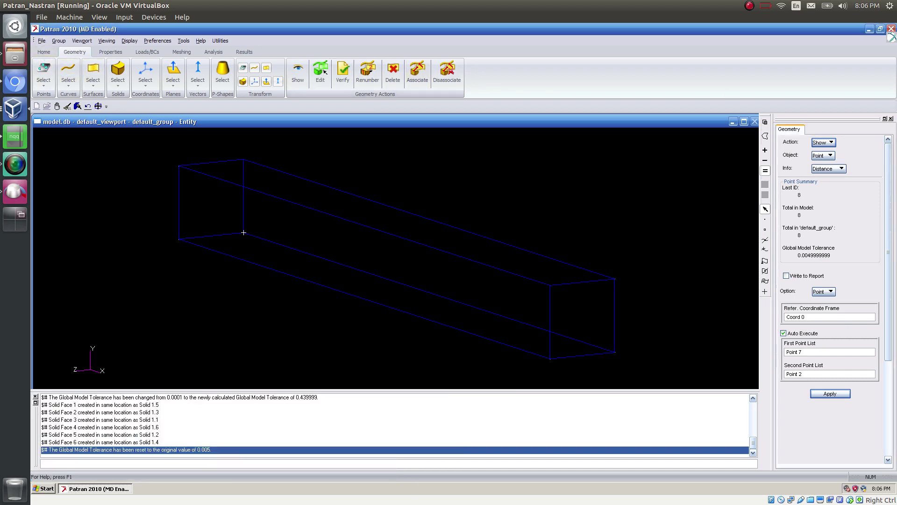
# Step: Switch to the Chromium browser and calculate 39.37 / 1000 with a Google search
pyautogui.click(14, 82)
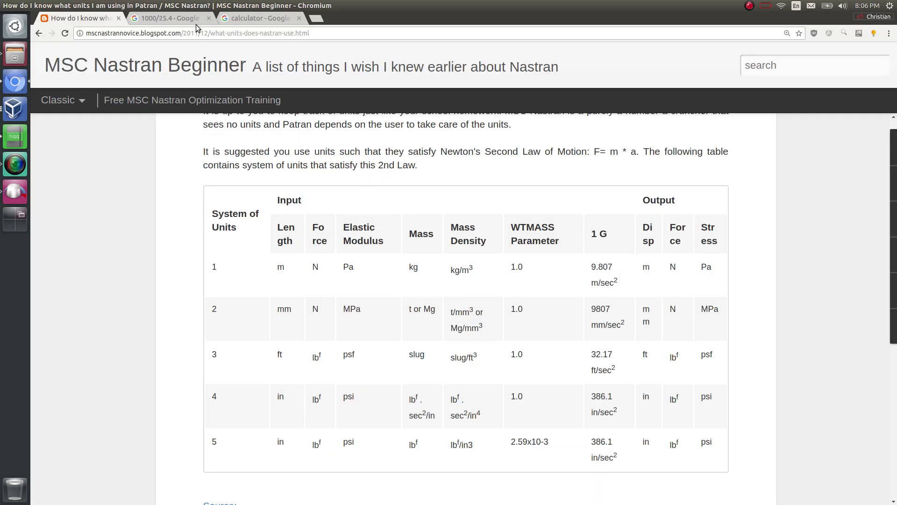
pyautogui.click(171, 18)
pyautogui.moveTo(178, 62); pyautogui.dragTo(93, 62)
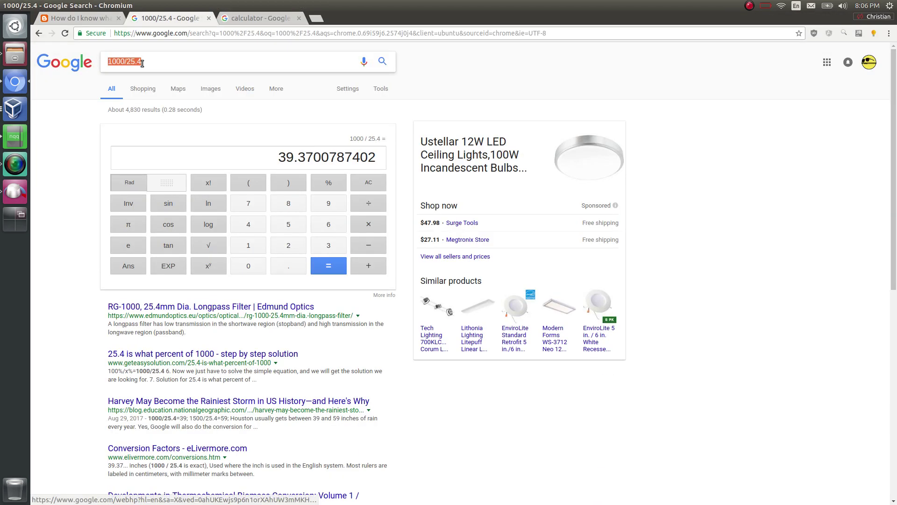
pyautogui.write('39.37 / 1000')
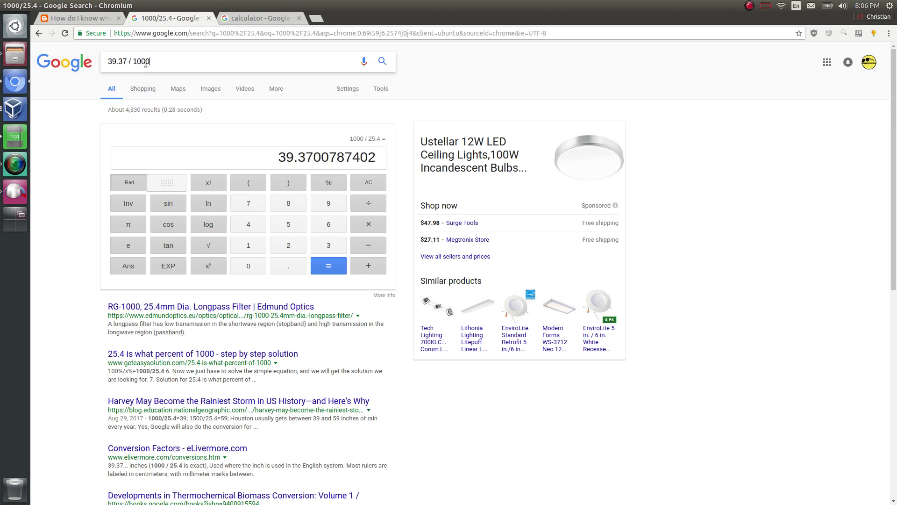
pyautogui.press('Return')
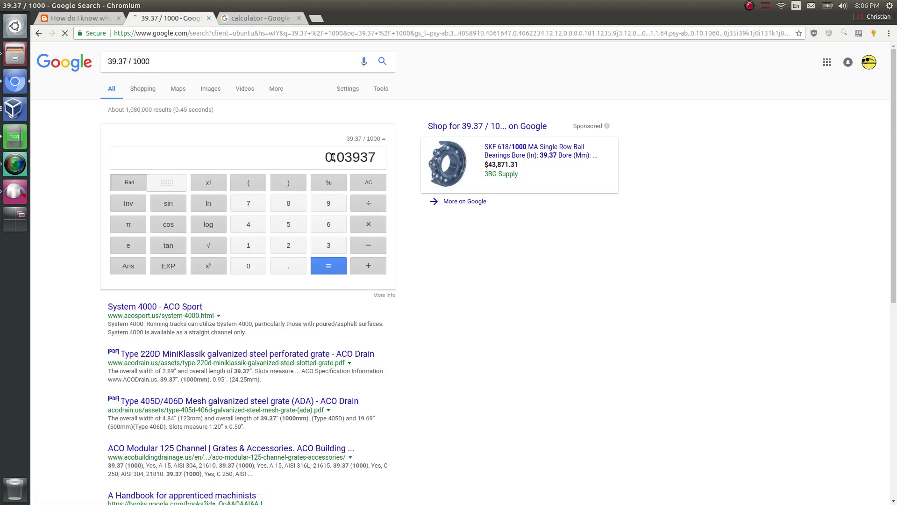
# Step: Copy the calculated quotient and switch back to Patran in the virtual machine
pyautogui.moveTo(327, 158); pyautogui.dragTo(370, 158)
pyautogui.click(380, 158)
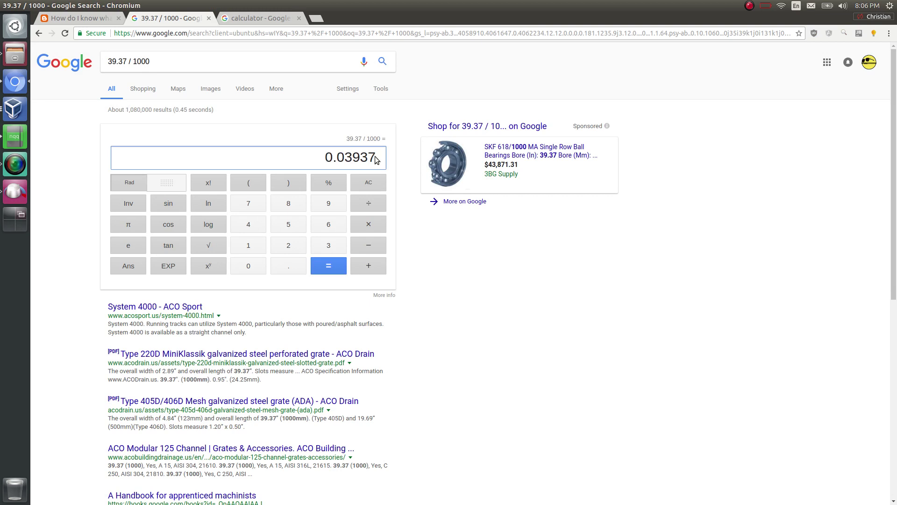
pyautogui.tripleClick(365, 158)
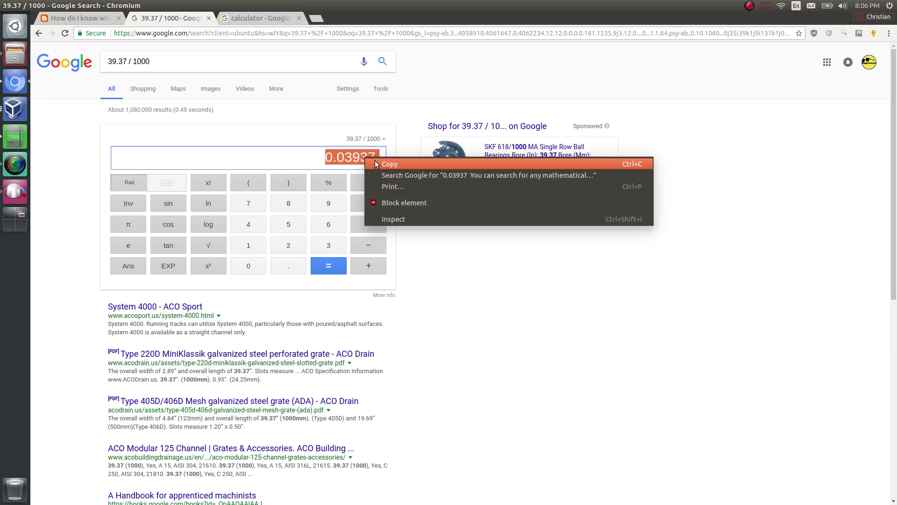
pyautogui.click(375, 163)
pyautogui.hotkey('alt', 'Tab')
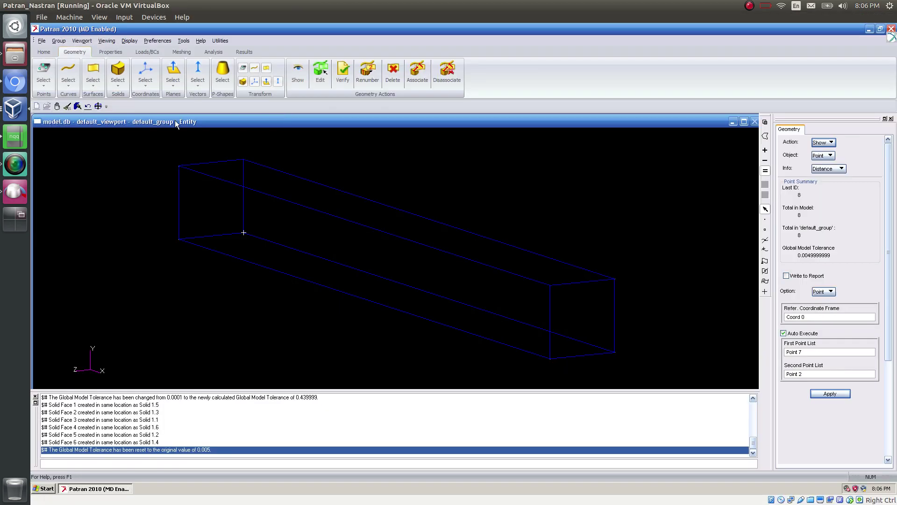
# Step: Undo the Parasolid import, then start a new model import with cantilever.xmt_txt from the Desktop folder selected
pyautogui.hotkey('ctrl', 'z')
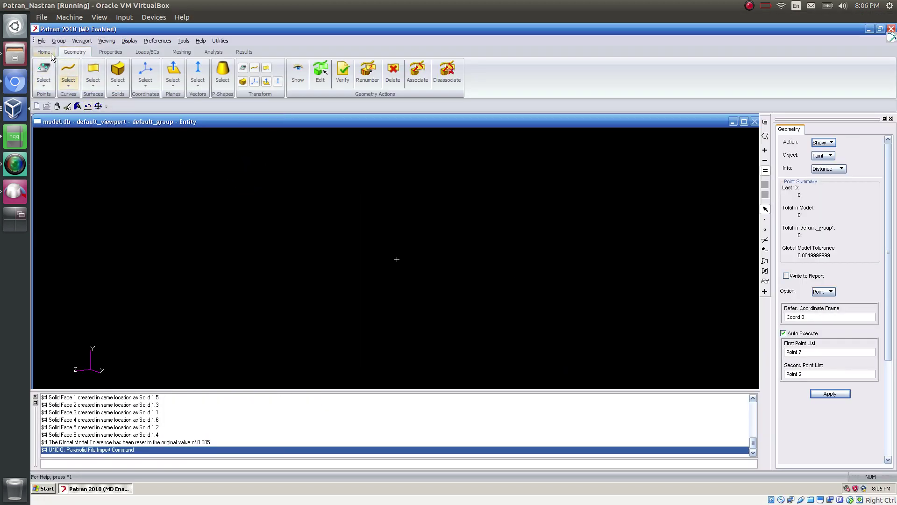
pyautogui.click(42, 42)
pyautogui.click(74, 122)
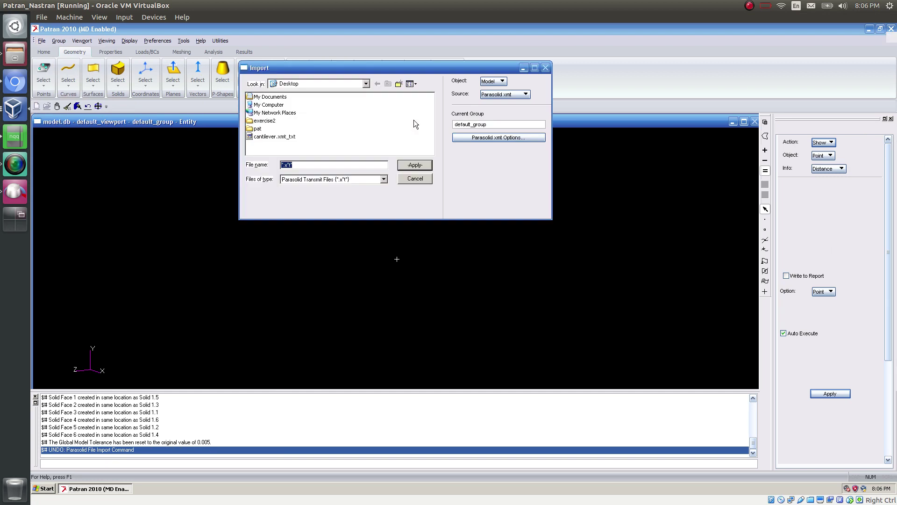
pyautogui.click(489, 97)
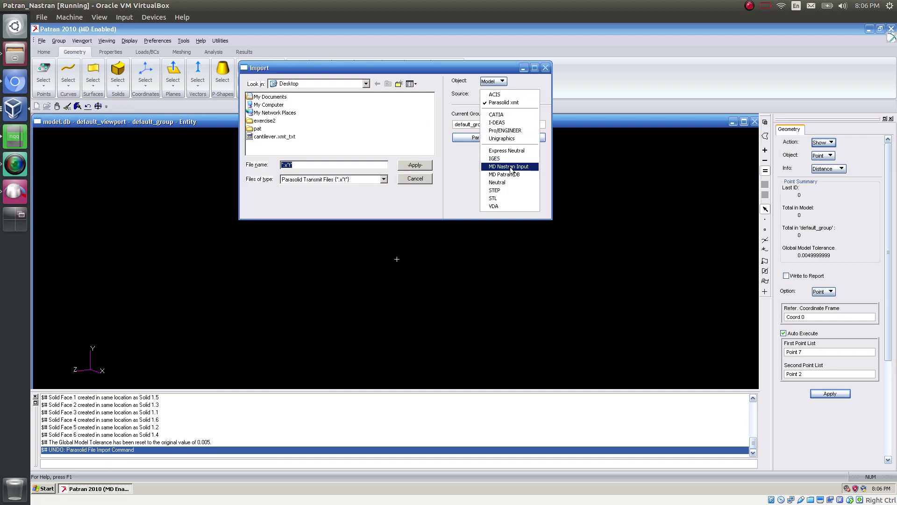
pyautogui.click(327, 142)
pyautogui.click(280, 136)
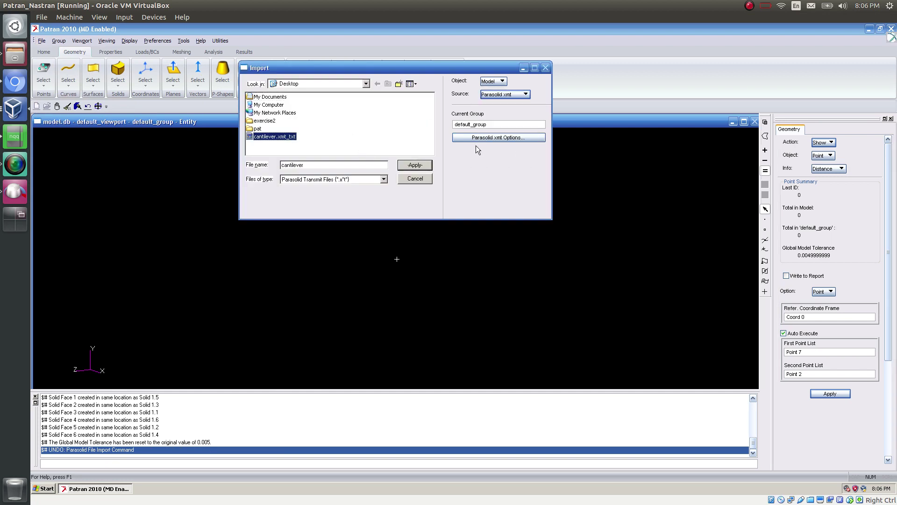
# Step: Set the custom model units scale factor to 0.03937 and accept changing the Geometry Scale Factor Preference to match
pyautogui.click(486, 138)
pyautogui.click(830, 354)
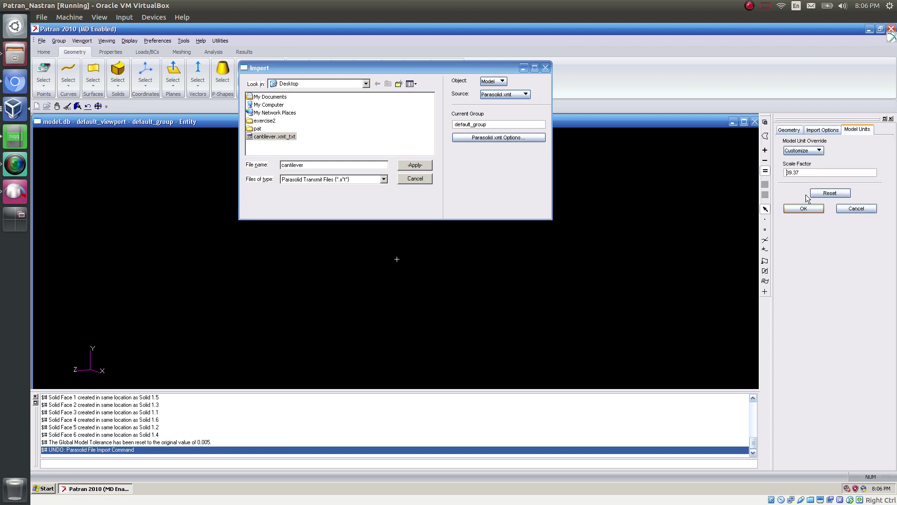
pyautogui.tripleClick(810, 171)
pyautogui.write('0.03937')
pyautogui.click(813, 209)
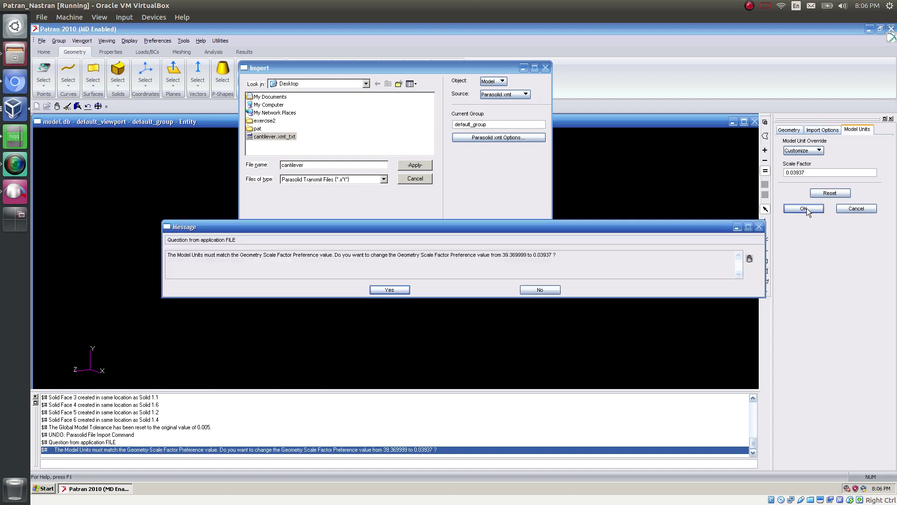
pyautogui.click(390, 289)
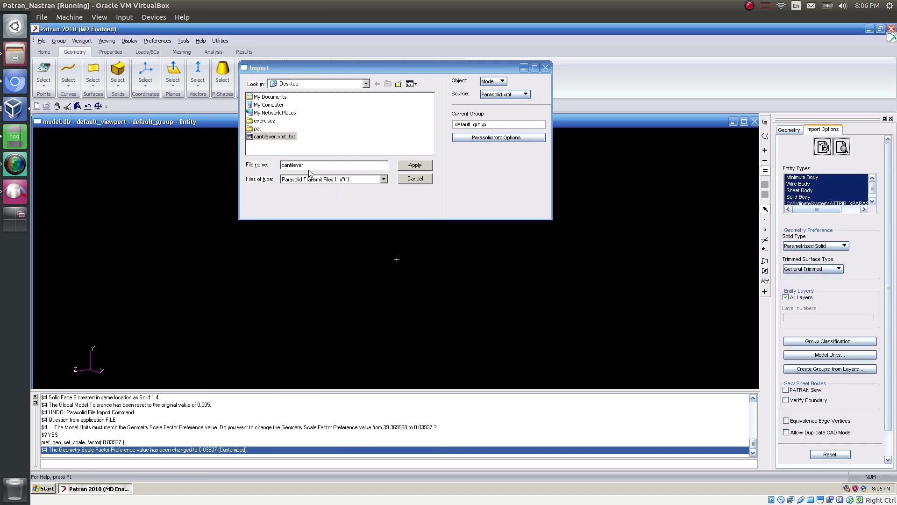
# Step: Import cantilever.xmt_txt and measure the distance between the corner points at the ends of the beam's long upper edge
pyautogui.doubleClick(276, 137)
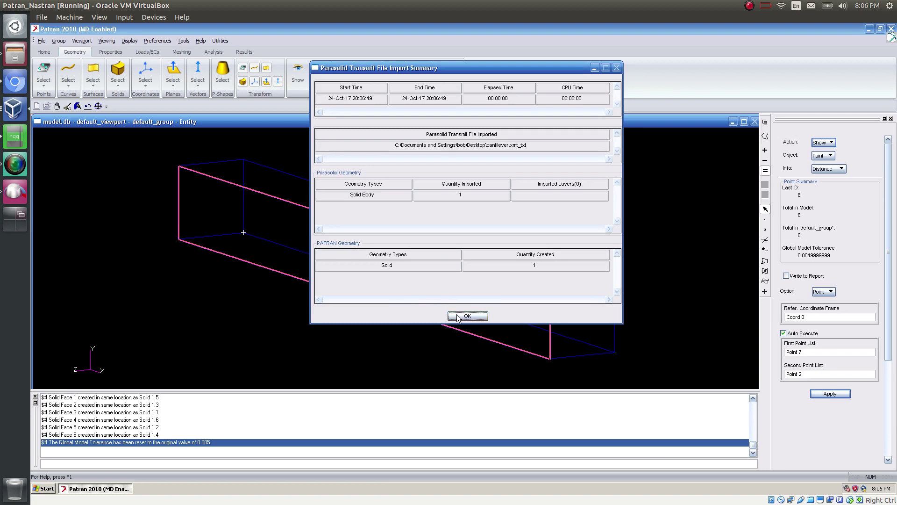
pyautogui.click(463, 315)
pyautogui.click(179, 166)
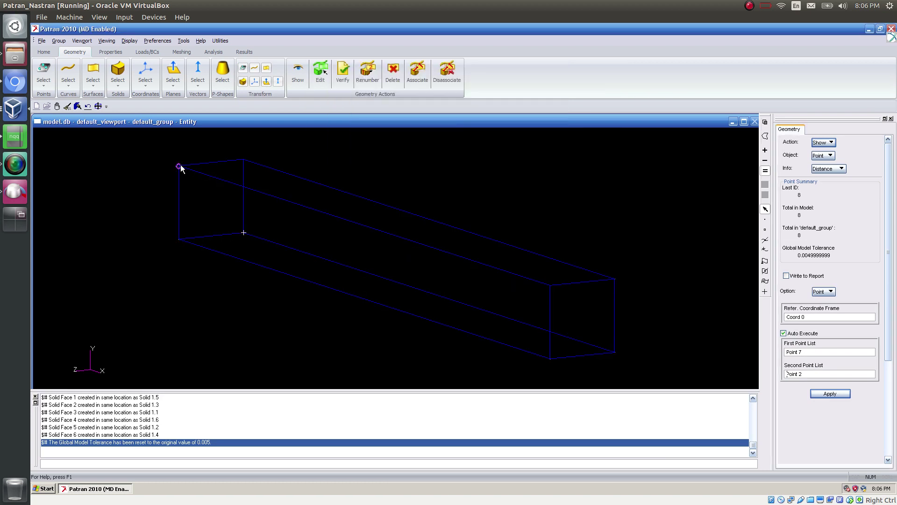
pyautogui.click(545, 286)
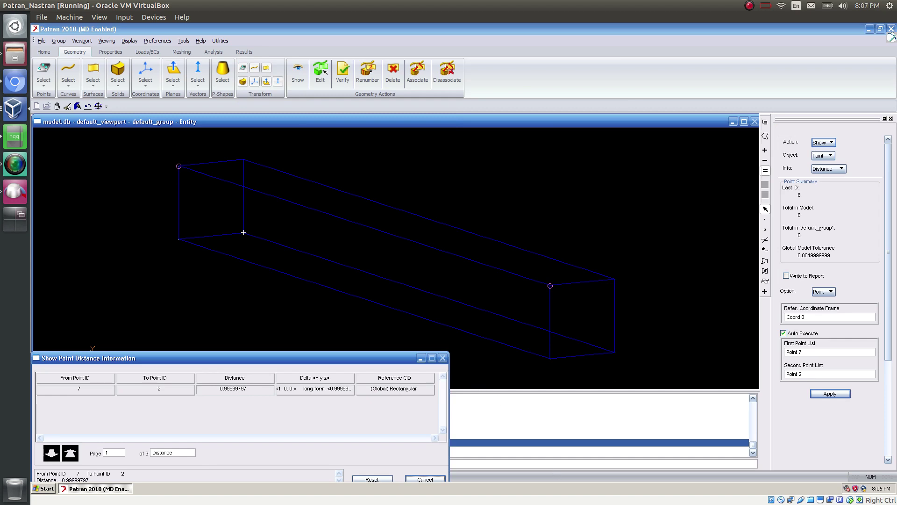
pyautogui.click(424, 479)
# Step: Undo the Parasolid import and open the Parasolid xmt options for a new model import
pyautogui.click(88, 106)
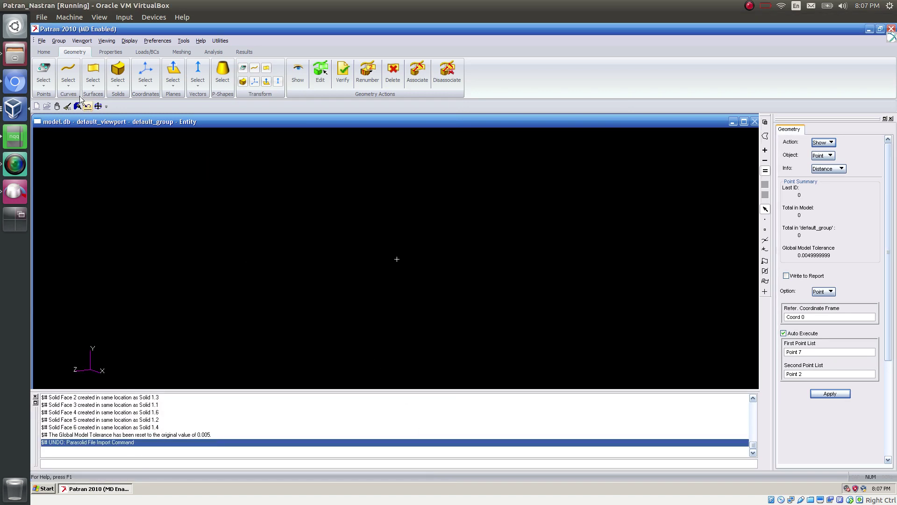
pyautogui.click(51, 55)
pyautogui.click(48, 40)
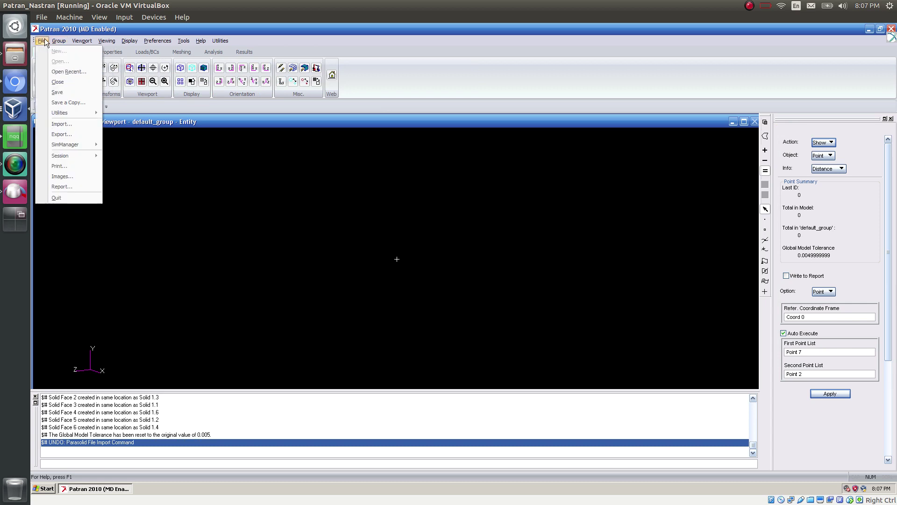
pyautogui.click(59, 124)
pyautogui.click(487, 138)
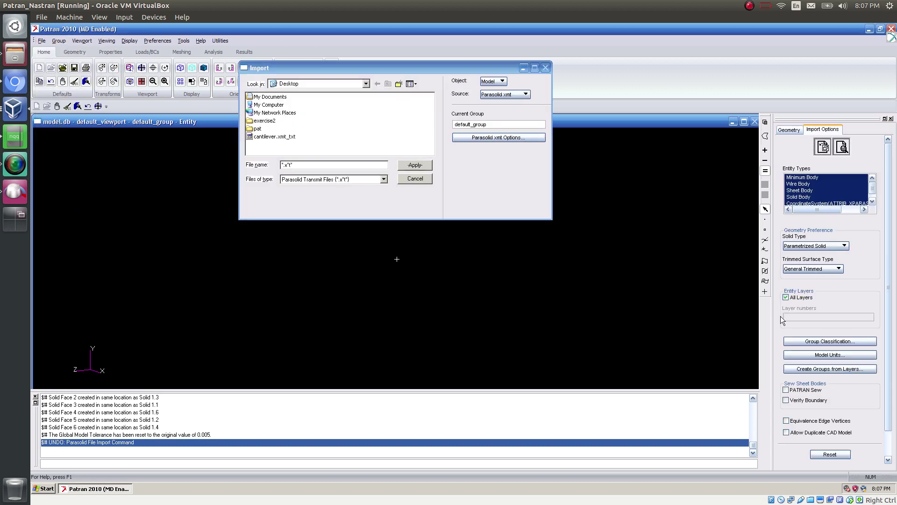
# Step: Set the custom model units scale factor for the Parasolid import to 1.0
pyautogui.click(857, 129)
pyautogui.doubleClick(799, 171)
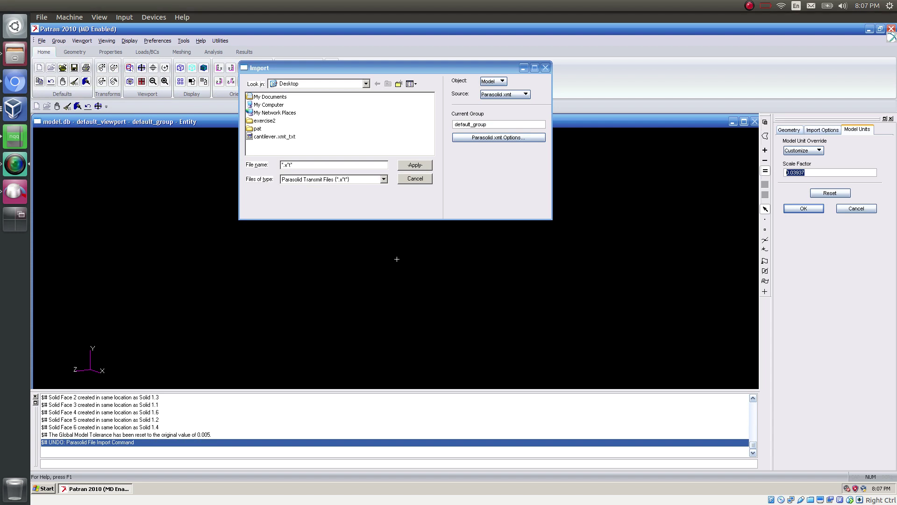
pyautogui.click(793, 173)
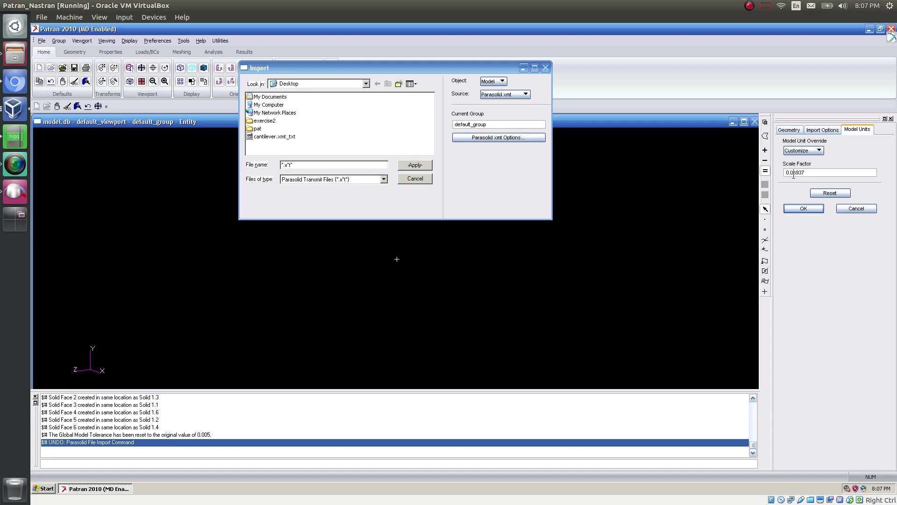
pyautogui.moveTo(793, 173); pyautogui.dragTo(780, 177)
pyautogui.press('BackSpace')
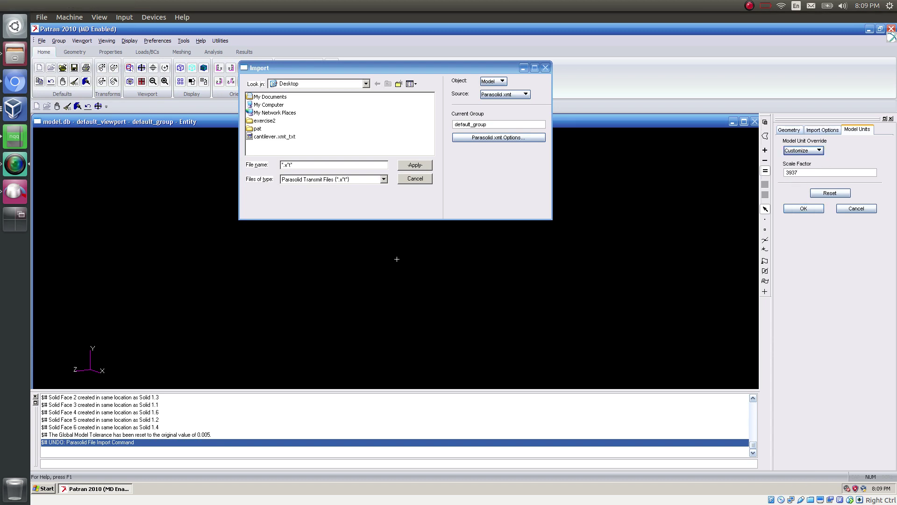
pyautogui.doubleClick(802, 173)
pyautogui.write('1.')
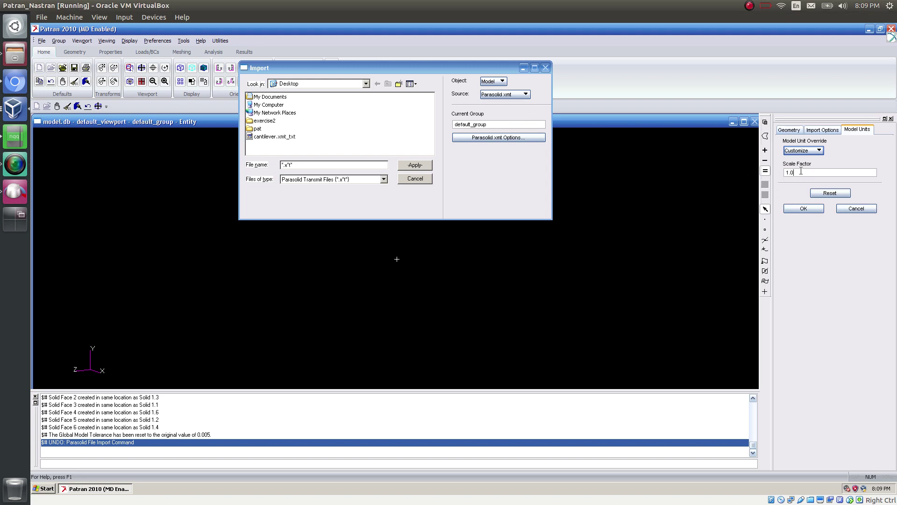
pyautogui.click(804, 209)
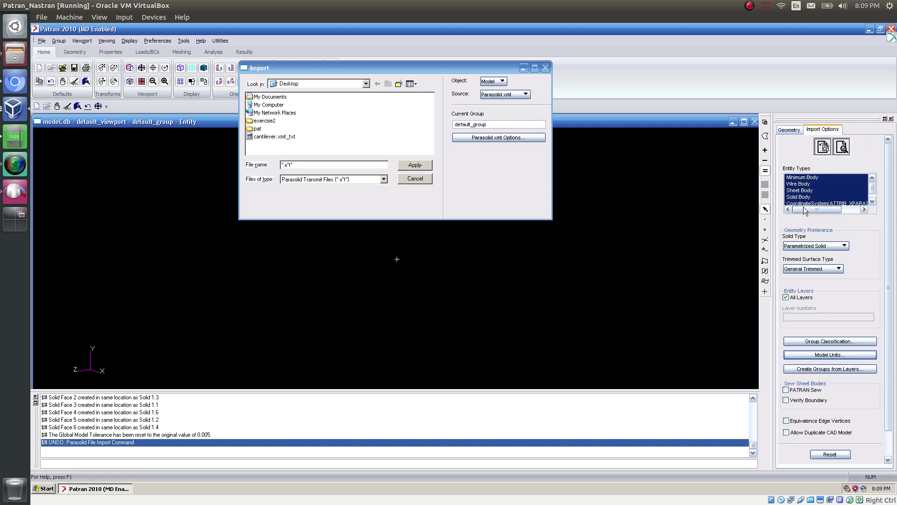
# Step: Import cantilever.xmt_txt at this scale and measure between the two end points of the beam's long upper edge
pyautogui.doubleClick(274, 137)
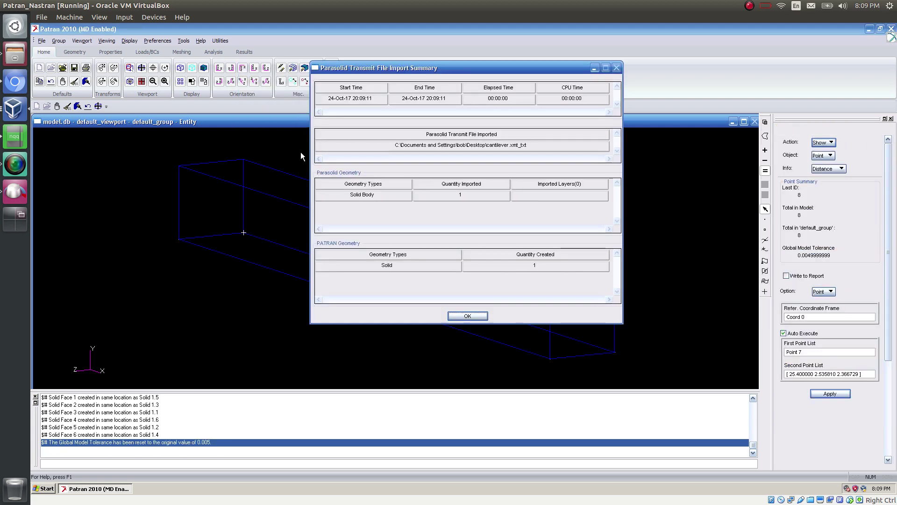
pyautogui.click(454, 317)
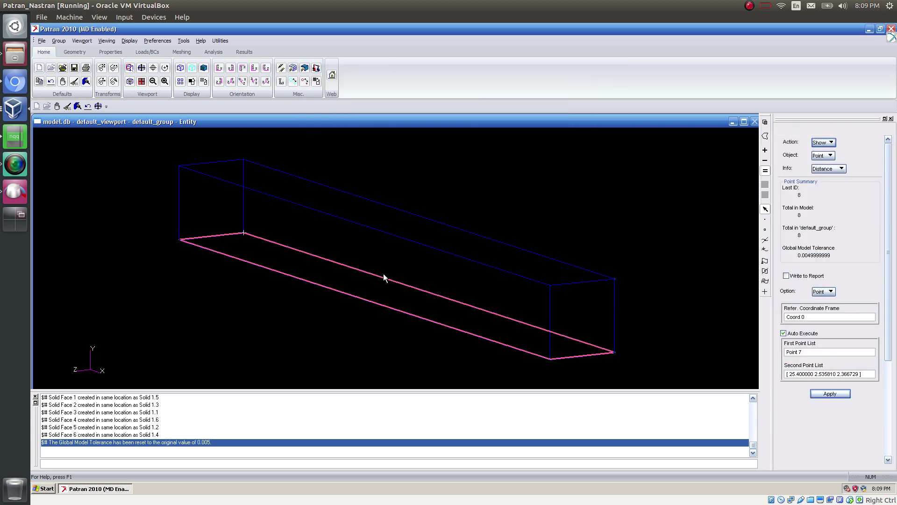
pyautogui.click(179, 166)
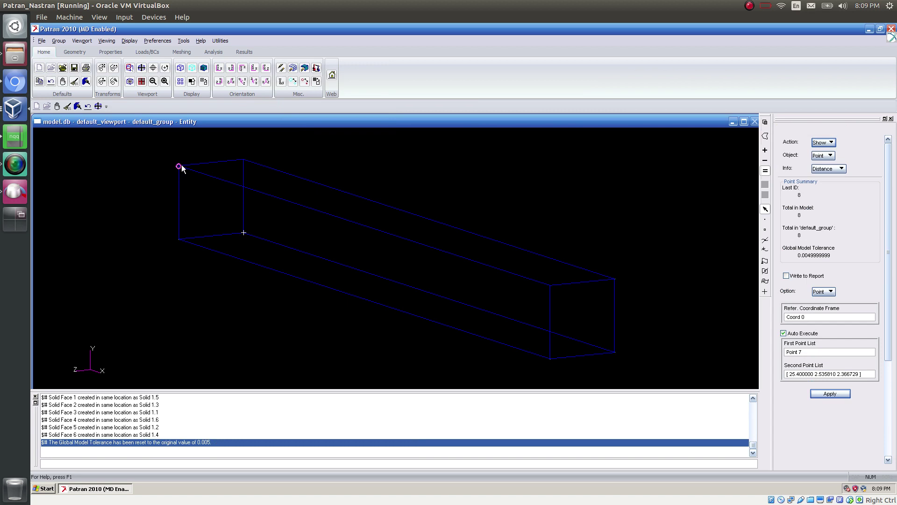
pyautogui.click(550, 286)
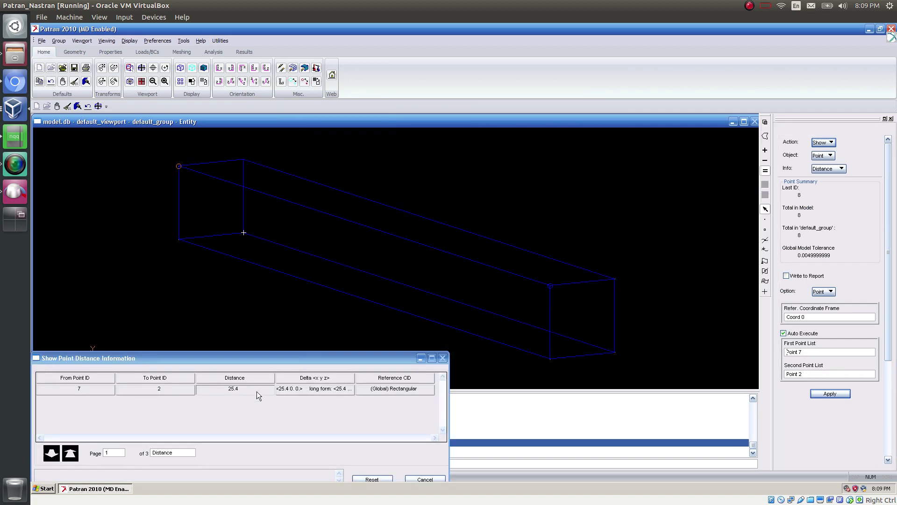
# Step: Switch to the Chromium browser and calculate 39.37 / 25.4 with a Google search
pyautogui.click(15, 81)
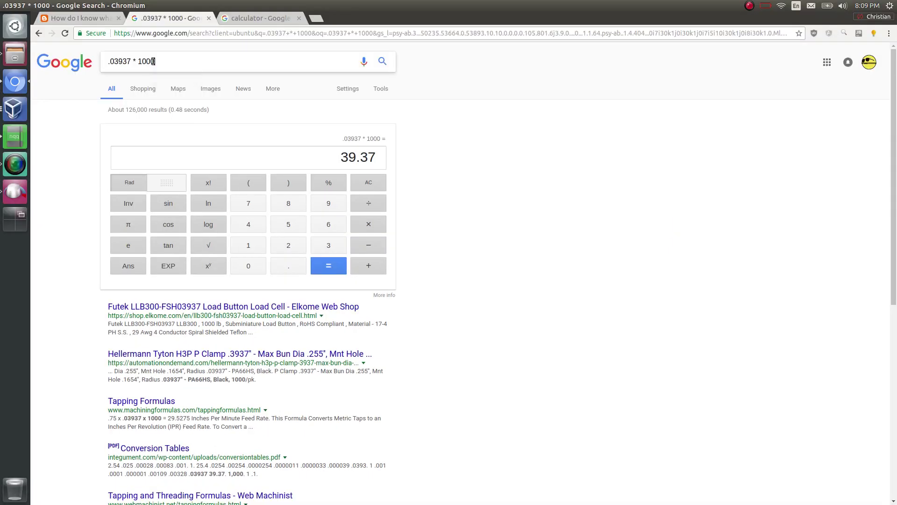
pyautogui.moveTo(154, 61); pyautogui.dragTo(91, 62)
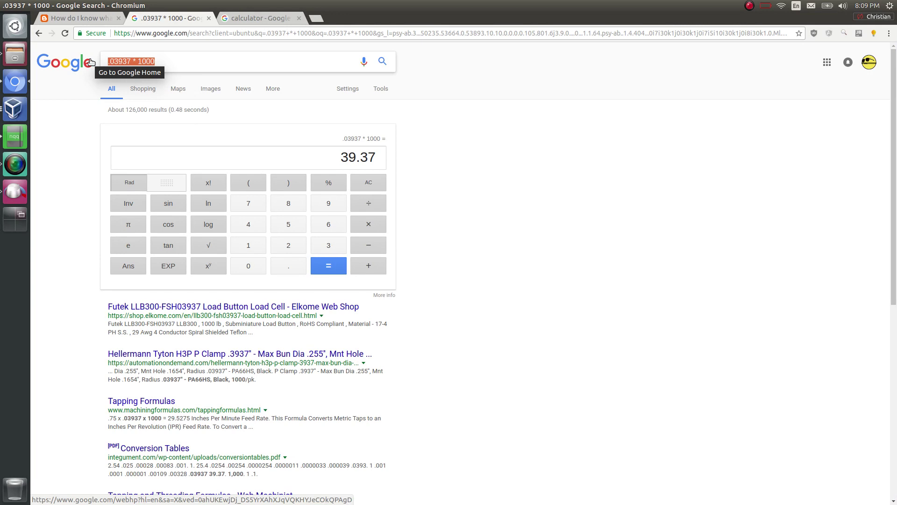
pyautogui.write('1000 /')
pyautogui.press('BackSpace')
pyautogui.press('BackSpace')
pyautogui.press('BackSpace')
pyautogui.press('BackSpace')
pyautogui.press('BackSpace')
pyautogui.press('BackSpace')
pyautogui.write('39.37')
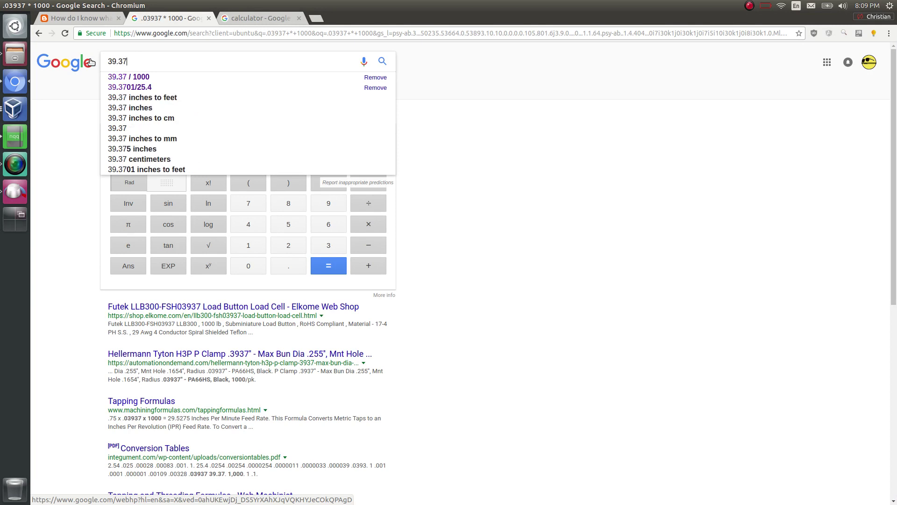
pyautogui.write(' / 25.4')
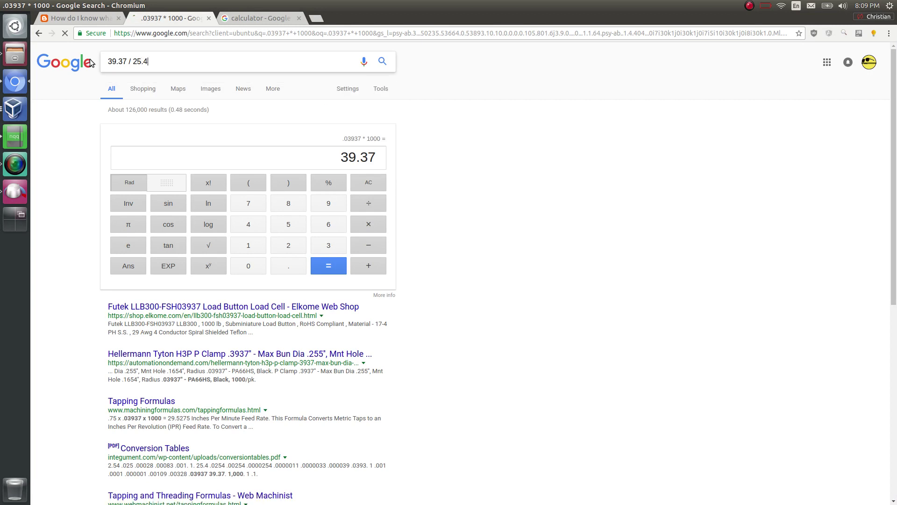
pyautogui.press('Return')
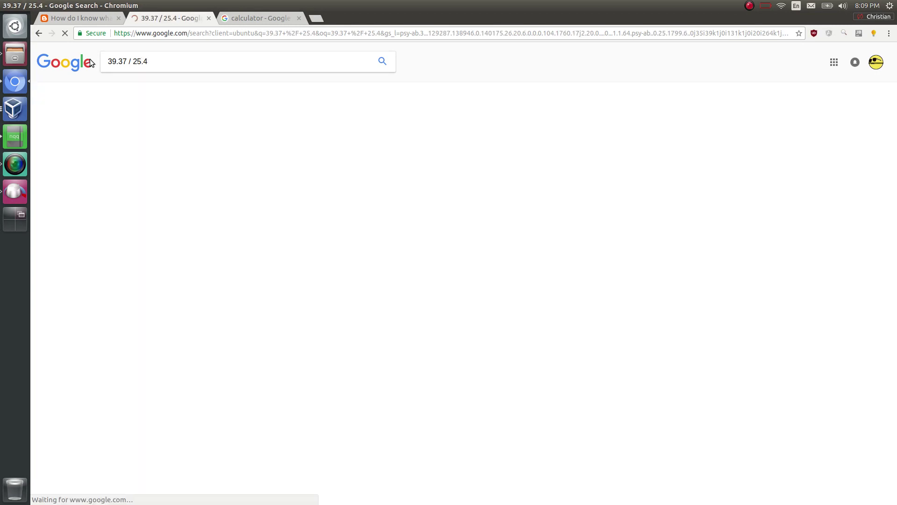
# Step: Copy the result of 39.37 / 25.4 and return to Patran in the virtual machine
pyautogui.moveTo(348, 157); pyautogui.dragTo(378, 159)
pyautogui.rightClick(378, 164)
pyautogui.click(395, 166)
pyautogui.hotkey('alt', 'Tab')
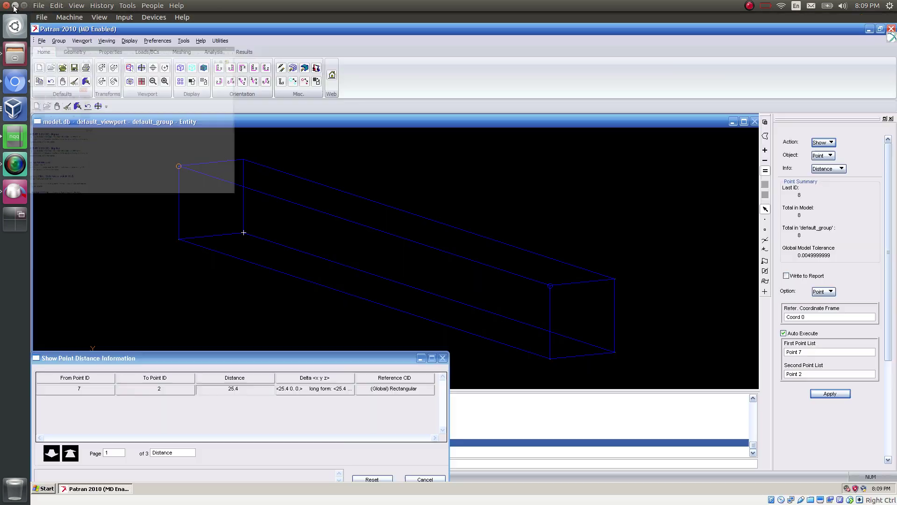
# Step: Close the point distance results and quit Patran 2010
pyautogui.click(424, 479)
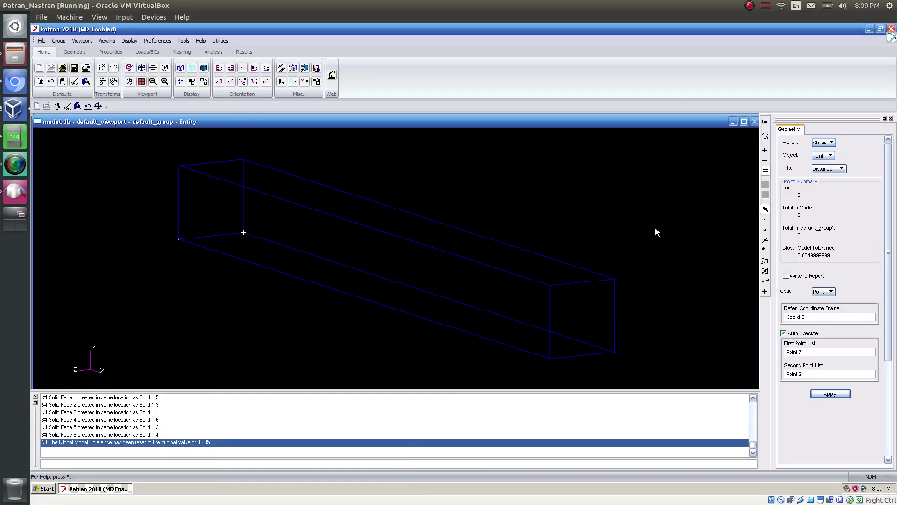
pyautogui.click(88, 105)
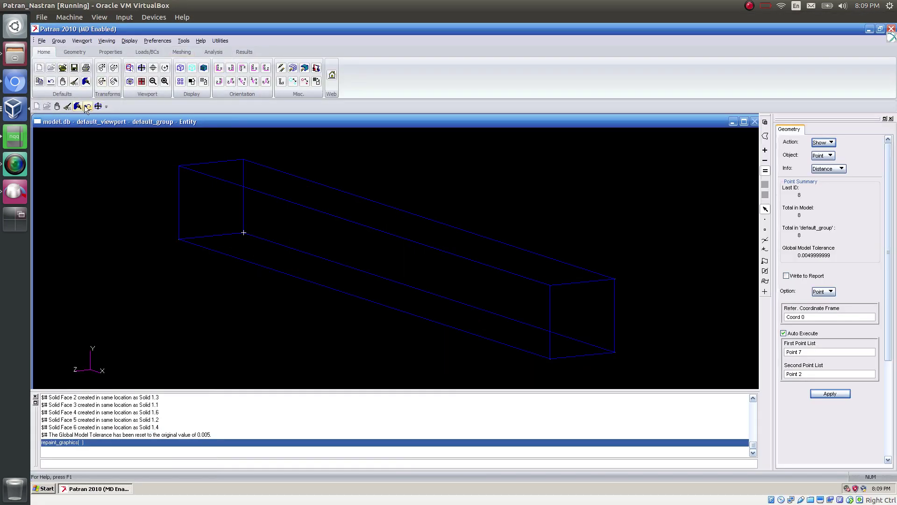
pyautogui.click(42, 40)
pyautogui.click(56, 198)
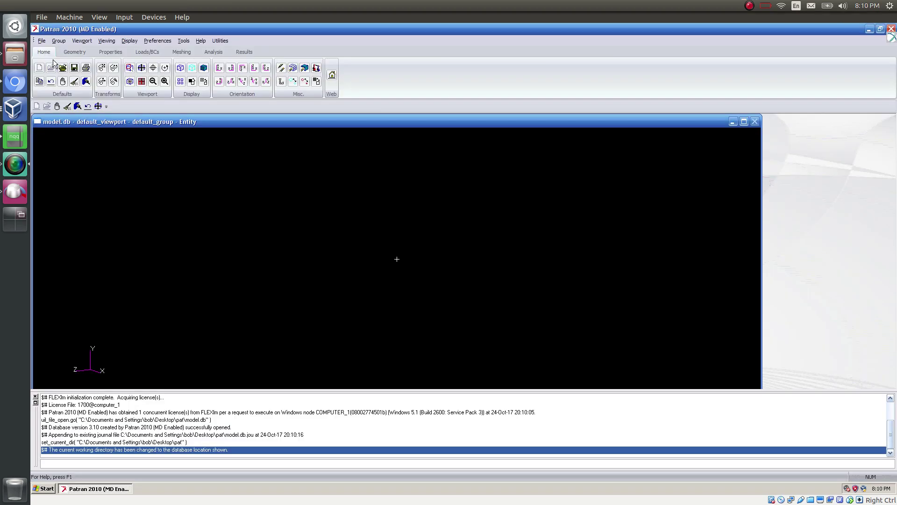
# Step: Set the Parasolid import's model unit override to a custom scale factor of 1.55 and accept the matching geometry scale factor preference
pyautogui.click(41, 41)
pyautogui.click(62, 124)
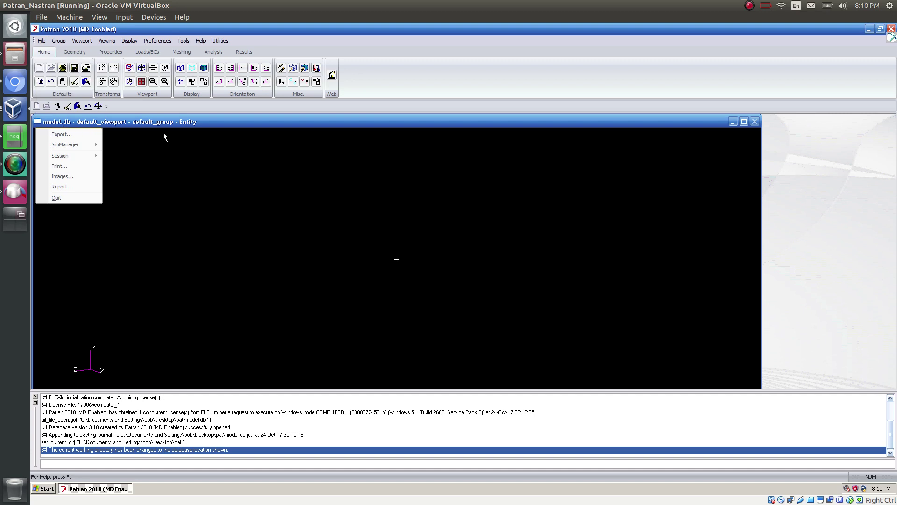
pyautogui.click(464, 138)
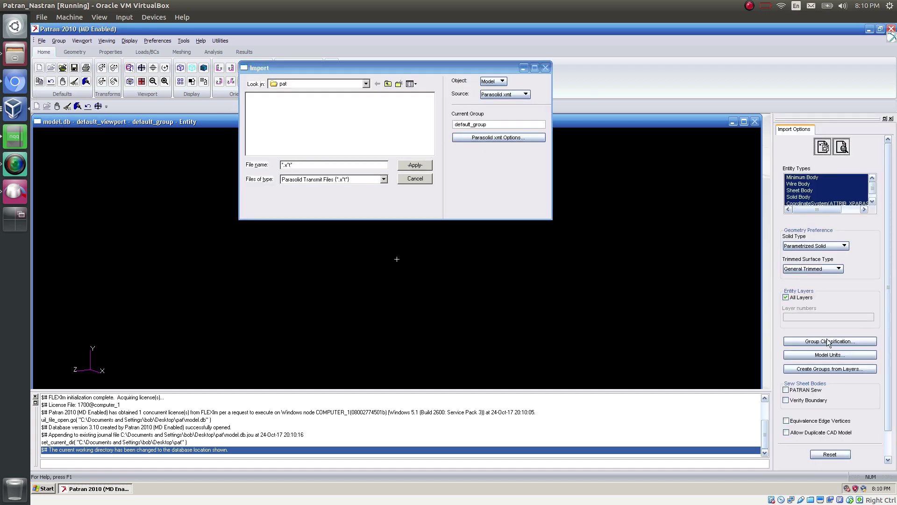
pyautogui.click(829, 355)
pyautogui.click(816, 150)
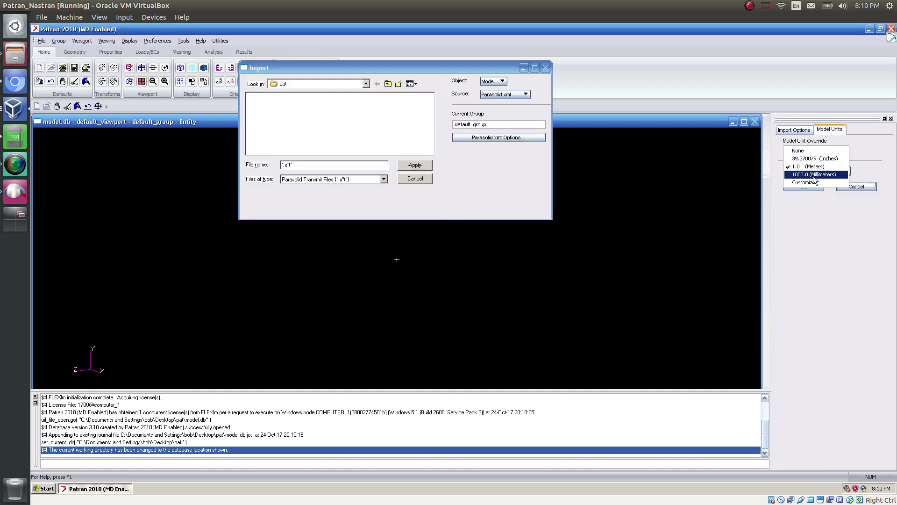
pyautogui.click(813, 176)
pyautogui.doubleClick(814, 172)
pyautogui.write('1.55')
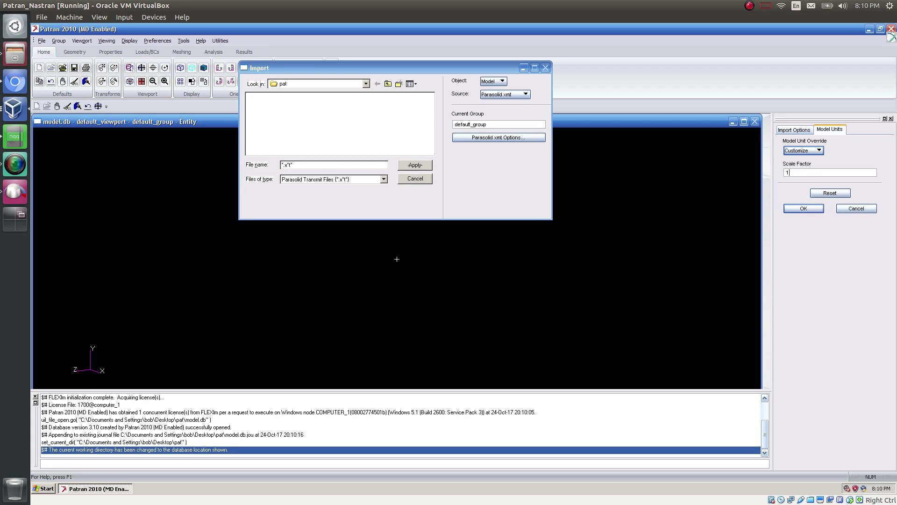
pyautogui.click(787, 211)
pyautogui.click(385, 290)
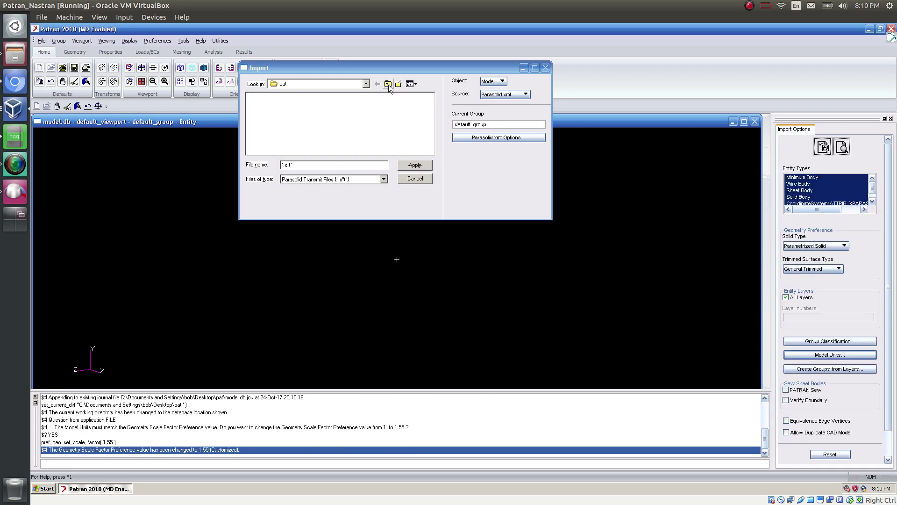
# Step: Import cantilever.xmt_txt from the Desktop folder and dismiss the import summary
pyautogui.click(388, 84)
pyautogui.doubleClick(280, 136)
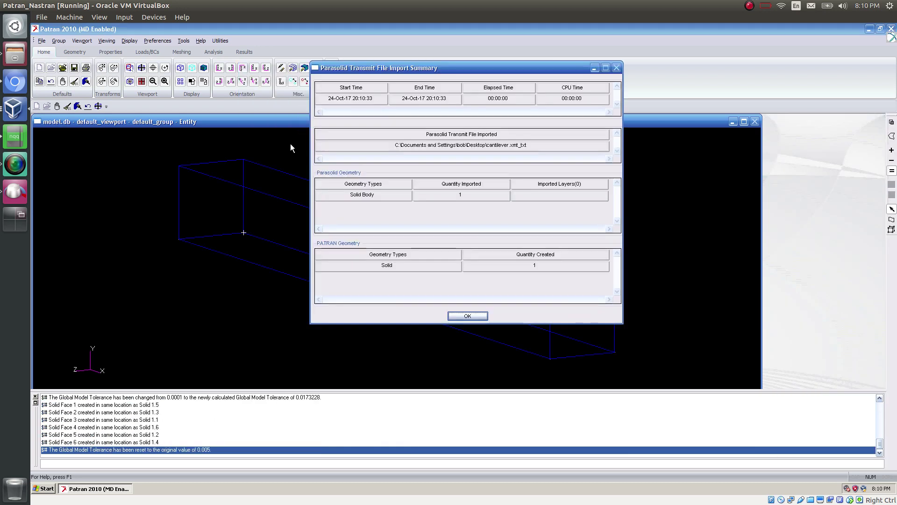
pyautogui.click(468, 315)
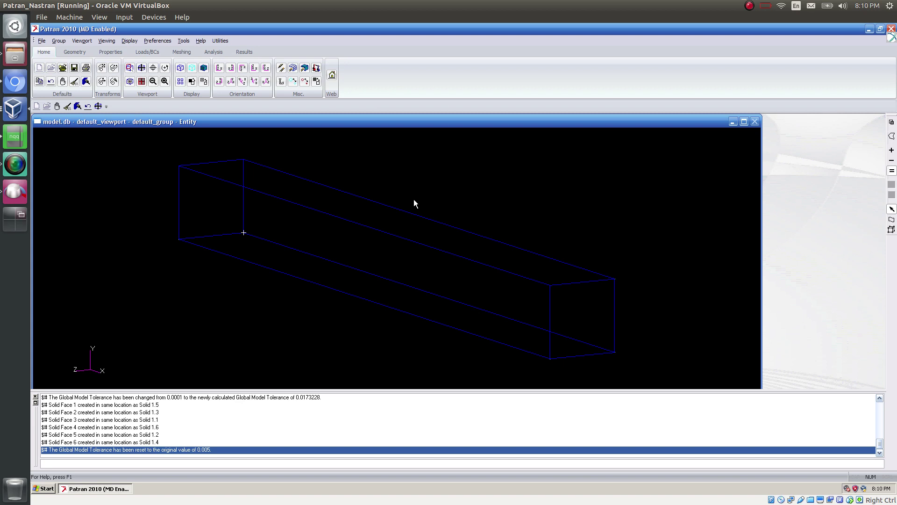
# Step: Bring up the Notepadqq unit notes beside the model and highlight the length unit "in"
pyautogui.click(14, 137)
pyautogui.doubleClick(103, 403)
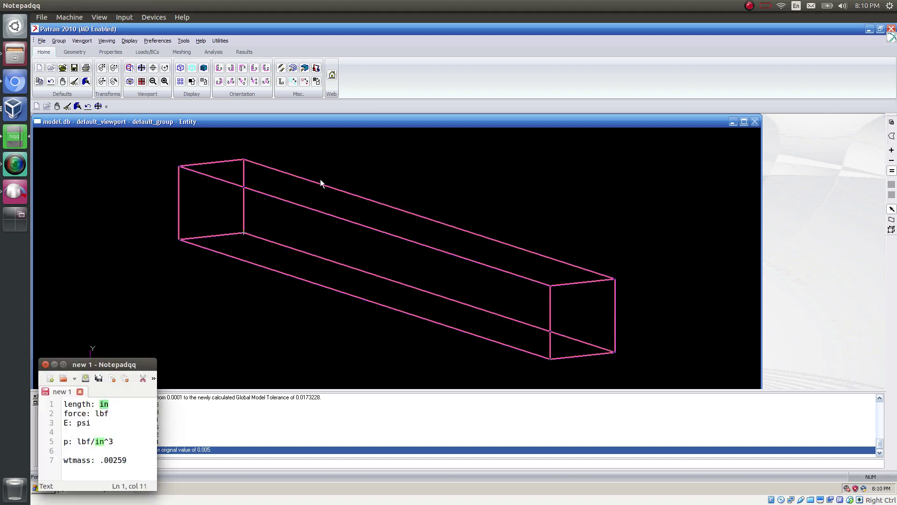
pyautogui.click(321, 160)
# Step: Measure the distance between the two end points of the beam's long upper edge, declining any duplicate point creation
pyautogui.click(75, 52)
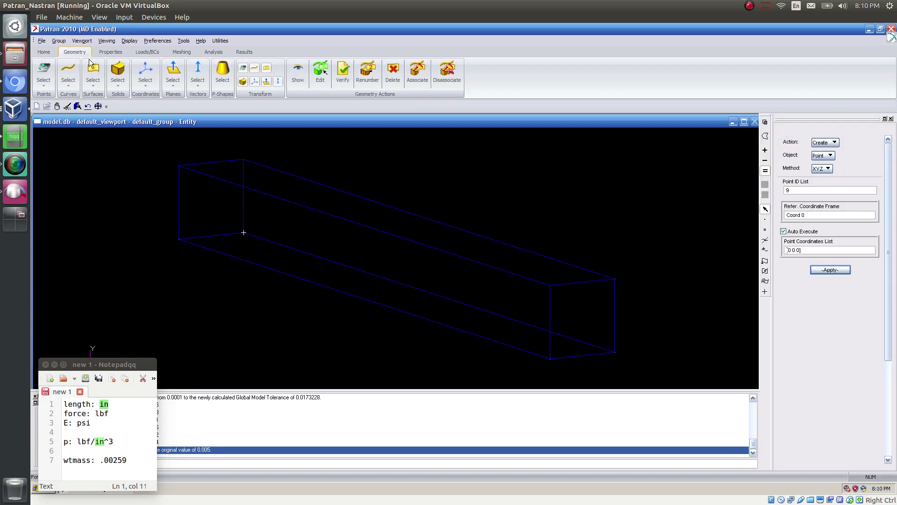
pyautogui.click(179, 167)
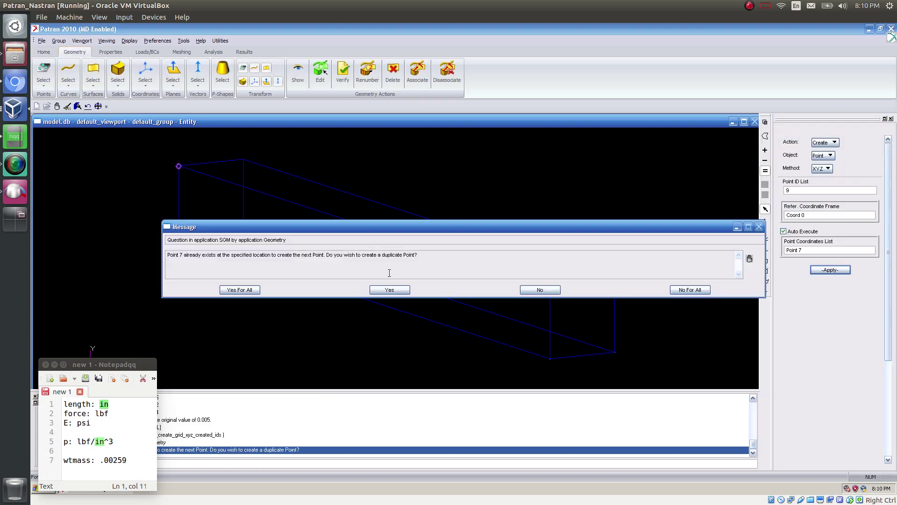
pyautogui.click(690, 290)
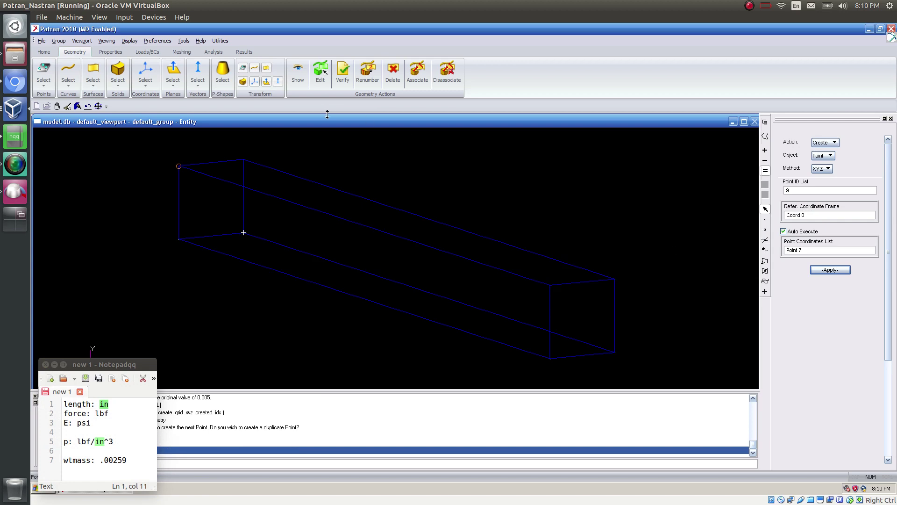
pyautogui.click(825, 143)
pyautogui.click(825, 166)
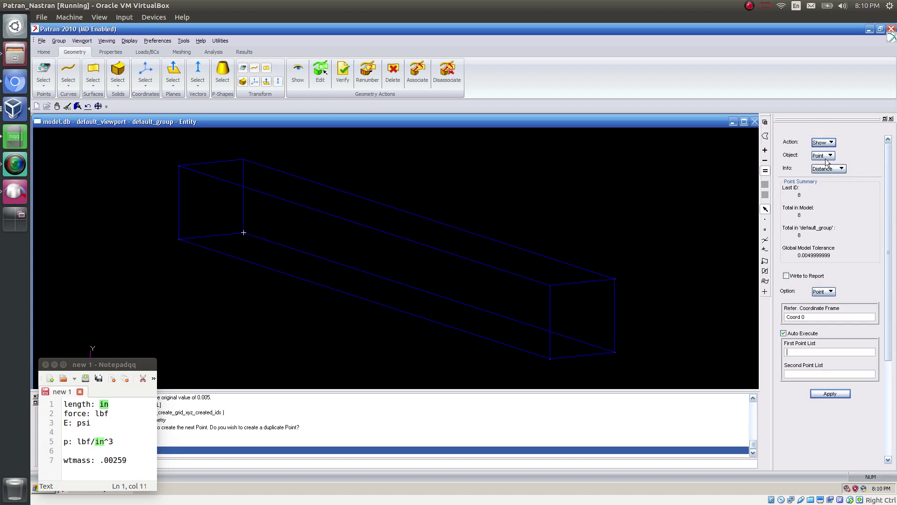
pyautogui.click(179, 167)
pyautogui.click(550, 285)
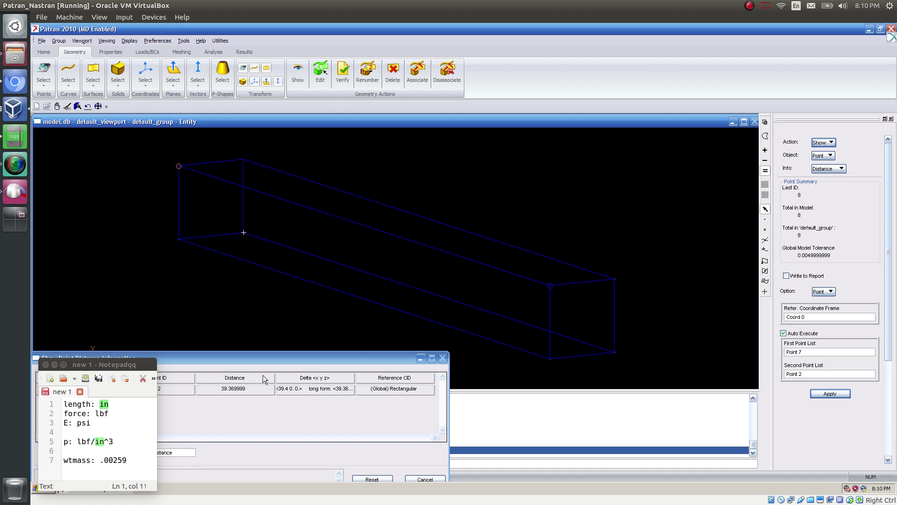
pyautogui.moveTo(273, 358); pyautogui.dragTo(410, 217)
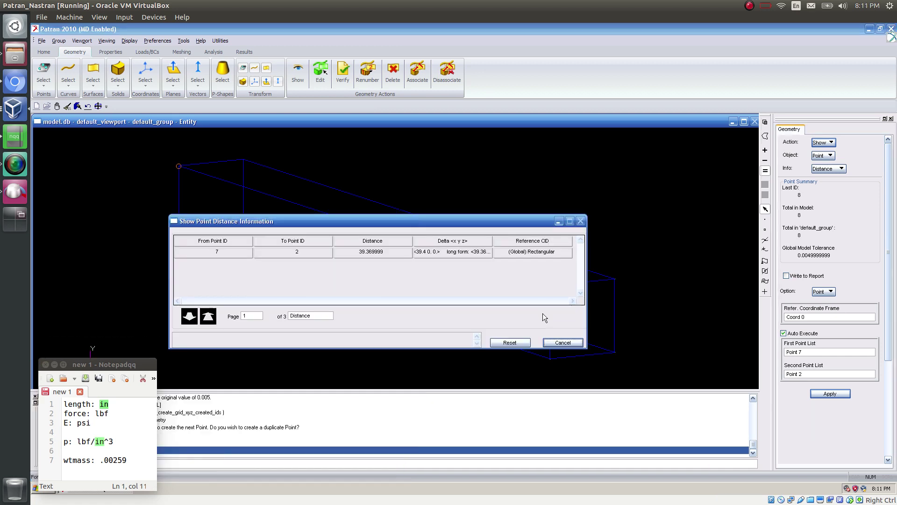
pyautogui.click(562, 343)
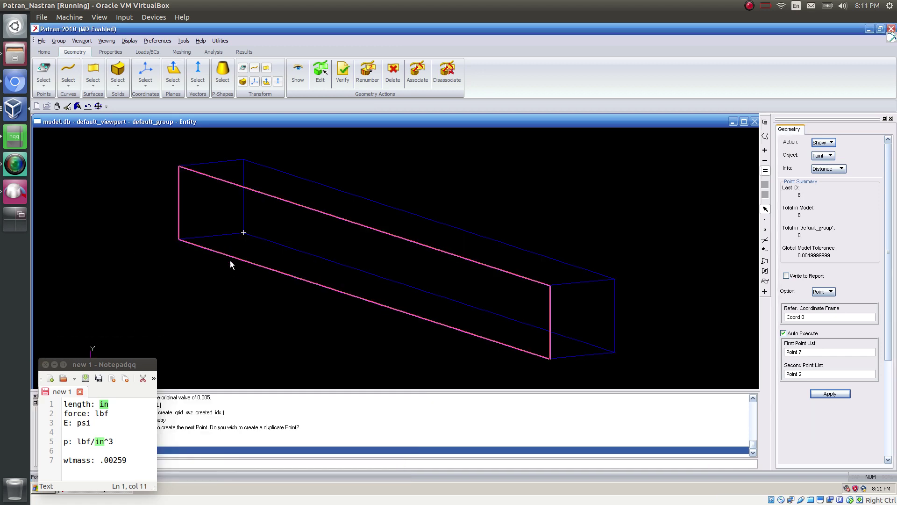
pyautogui.moveTo(258, 273); pyautogui.dragTo(255, 273, button='middle')
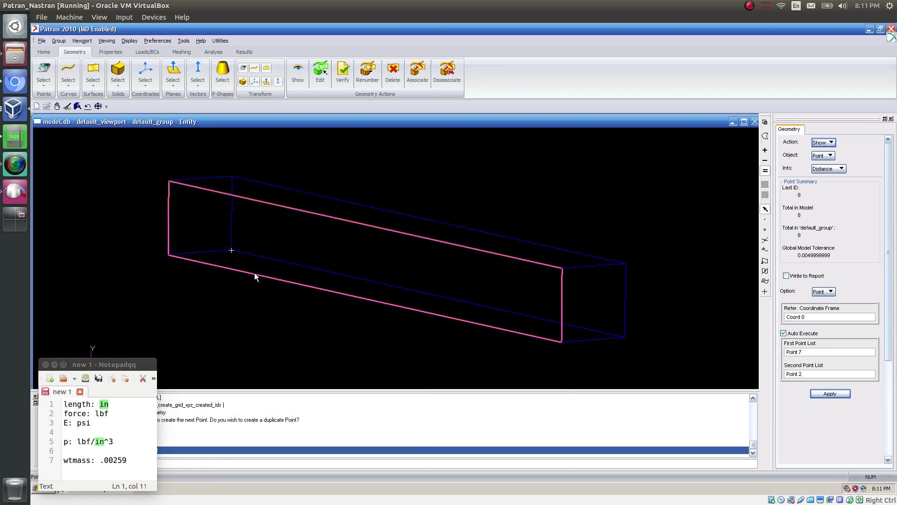
# Step: Examine the model units settings for the Parasolid xmt and CATIA import sources, leaving the import without loading a file
pyautogui.click(43, 41)
pyautogui.click(74, 124)
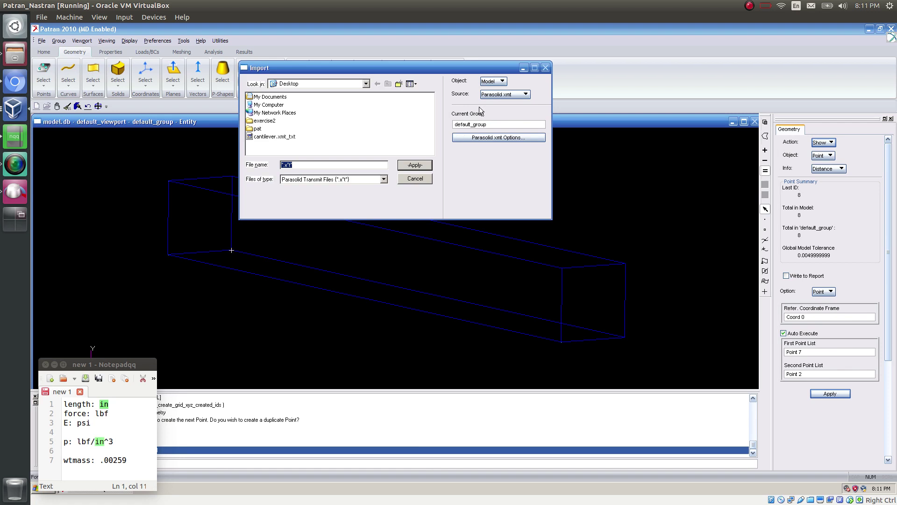
pyautogui.click(498, 138)
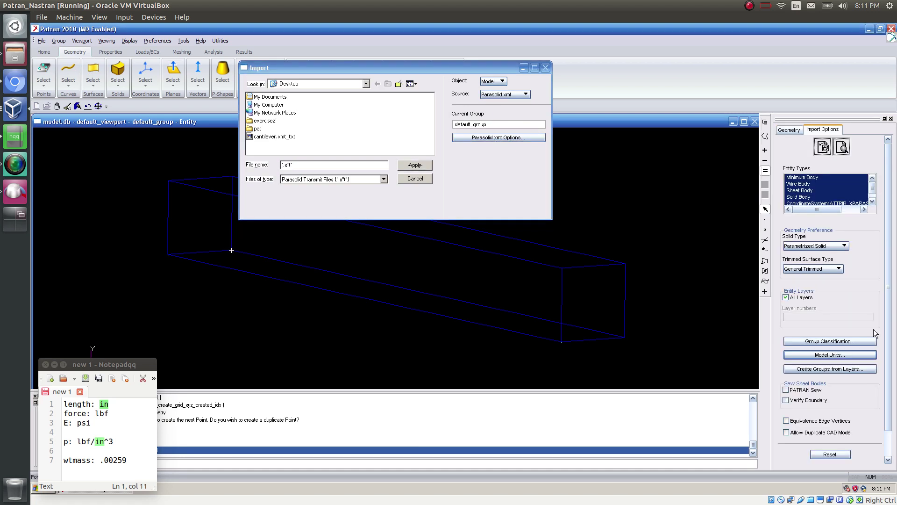
pyautogui.click(829, 355)
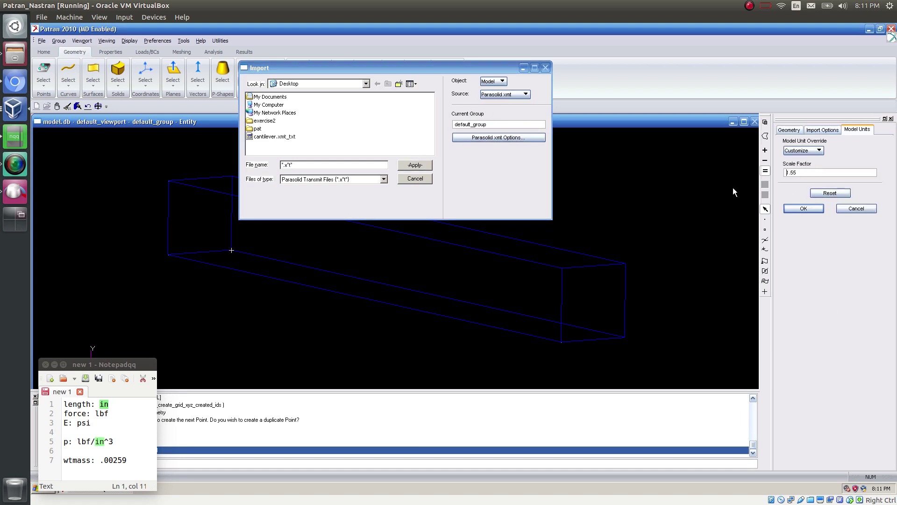
pyautogui.click(525, 94)
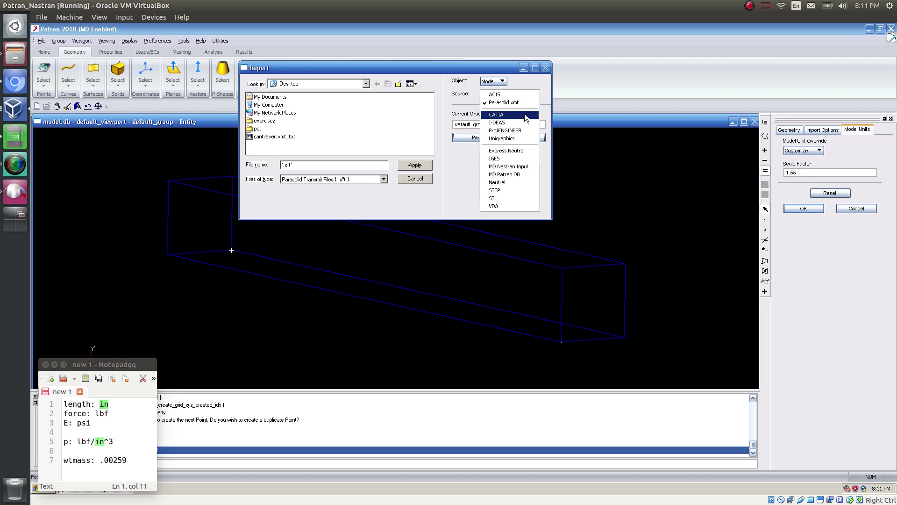
pyautogui.click(525, 113)
pyautogui.click(819, 388)
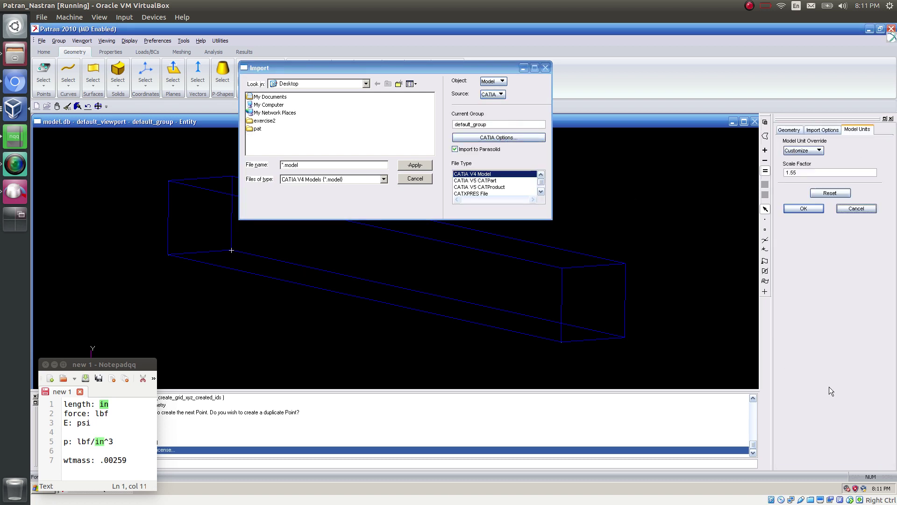
pyautogui.click(845, 209)
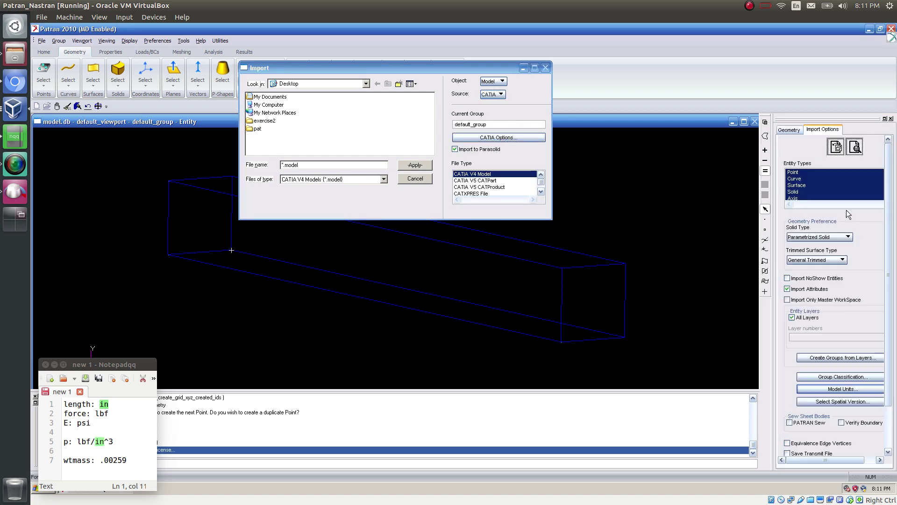
pyautogui.click(425, 178)
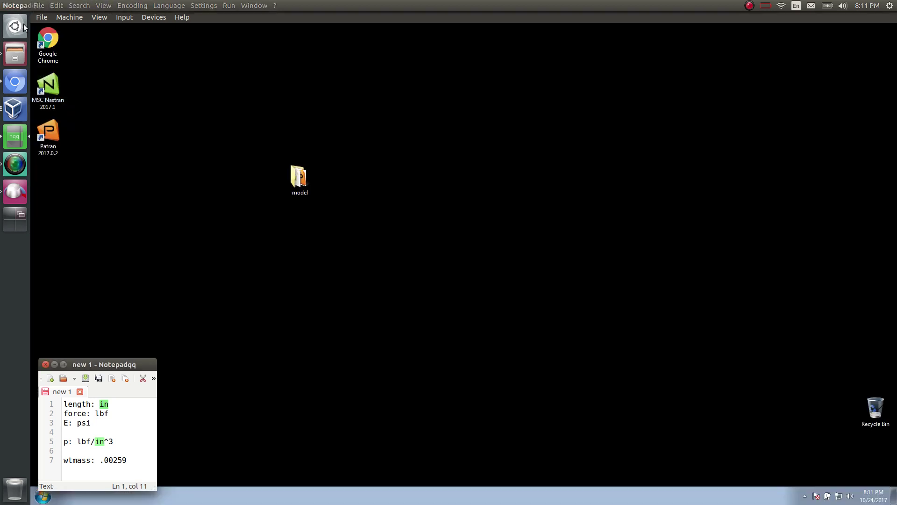
# Step: In the Windows 7 virtual machine, start Patran 2017.0.2 from the model folder, replacing the existing model.db with a new database
pyautogui.moveTo(136, 364); pyautogui.dragTo(302, 239)
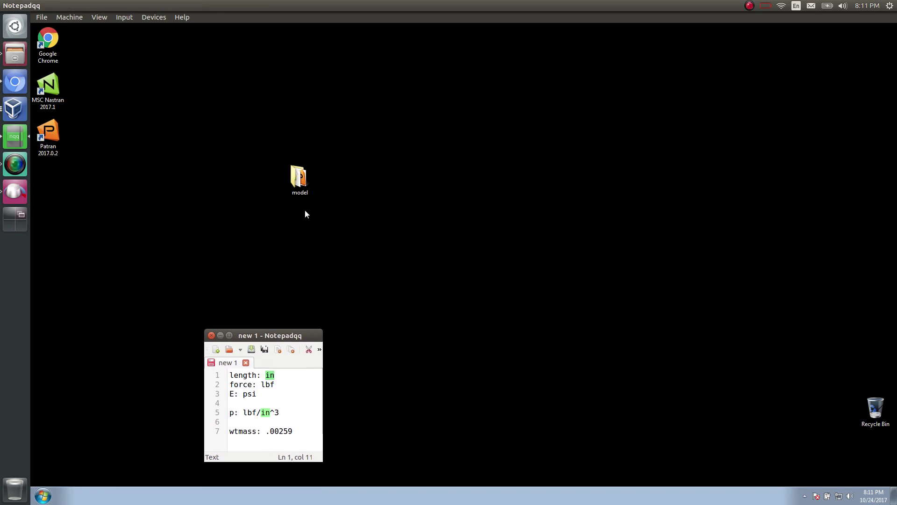
pyautogui.rightClick(307, 183)
pyautogui.click(329, 202)
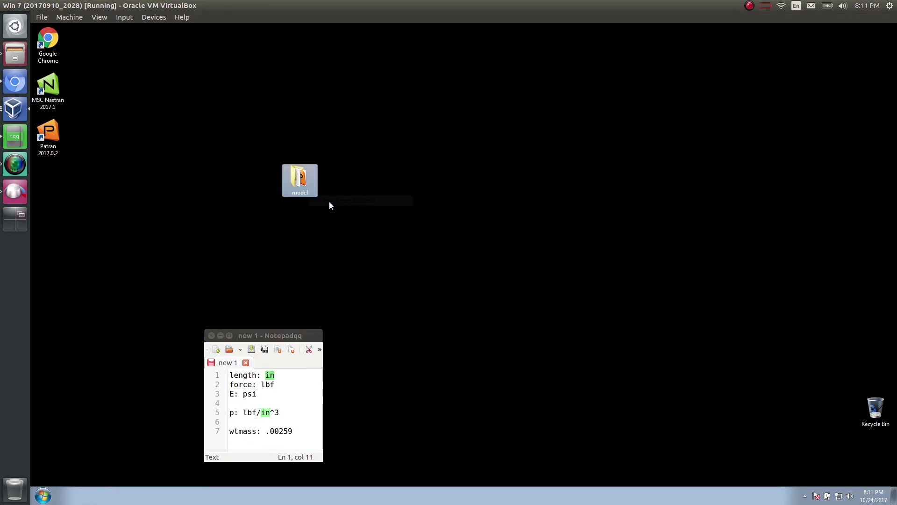
pyautogui.moveTo(289, 335); pyautogui.dragTo(135, 349)
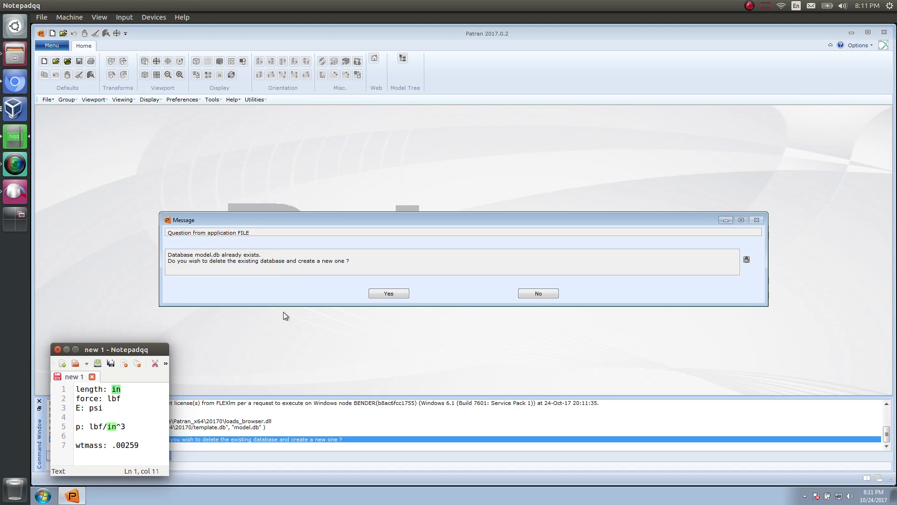
pyautogui.click(380, 295)
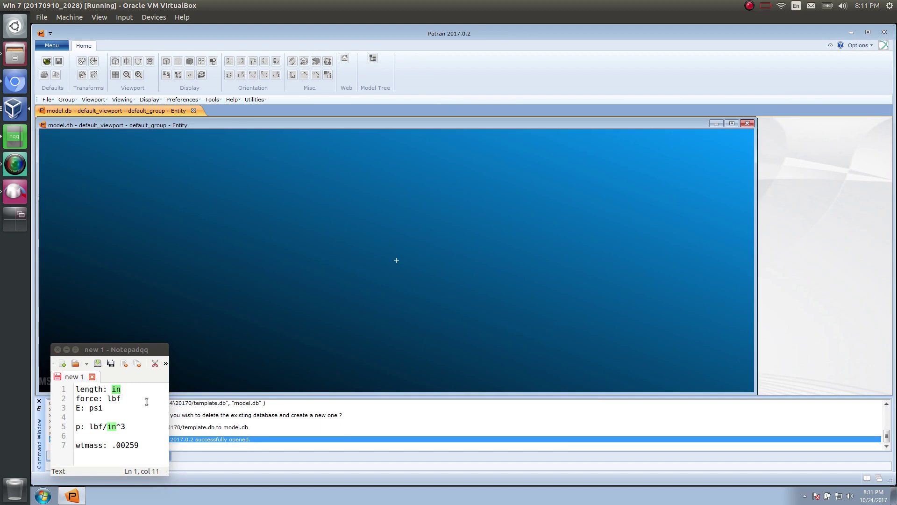
pyautogui.moveTo(155, 350)
pyautogui.mouseDown()
pyautogui.moveTo(250, 314)
pyautogui.moveTo(142, 364)
pyautogui.moveTo(146, 352)
pyautogui.mouseUp()
pyautogui.click(405, 276)
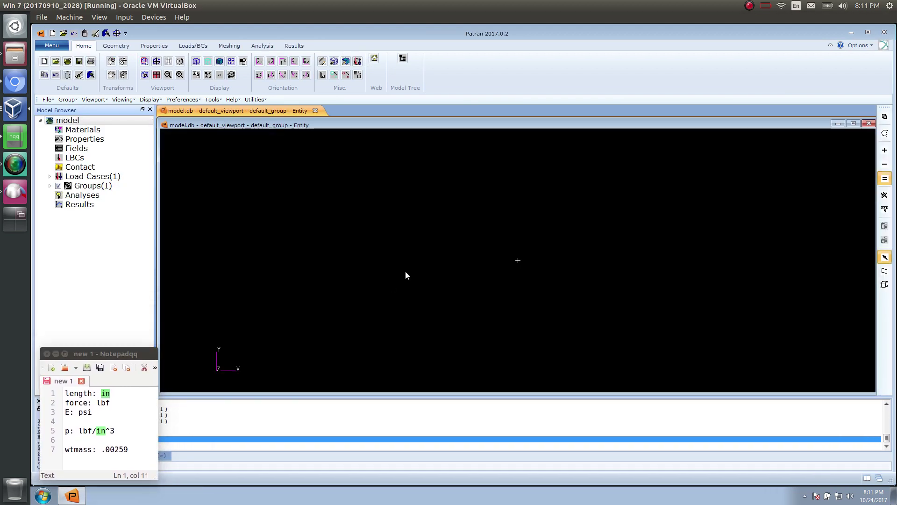
# Step: Create the beam as an XYZ solid with vector <39.37 3.937 3.937> and its origin at [0 0 0]
pyautogui.click(116, 46)
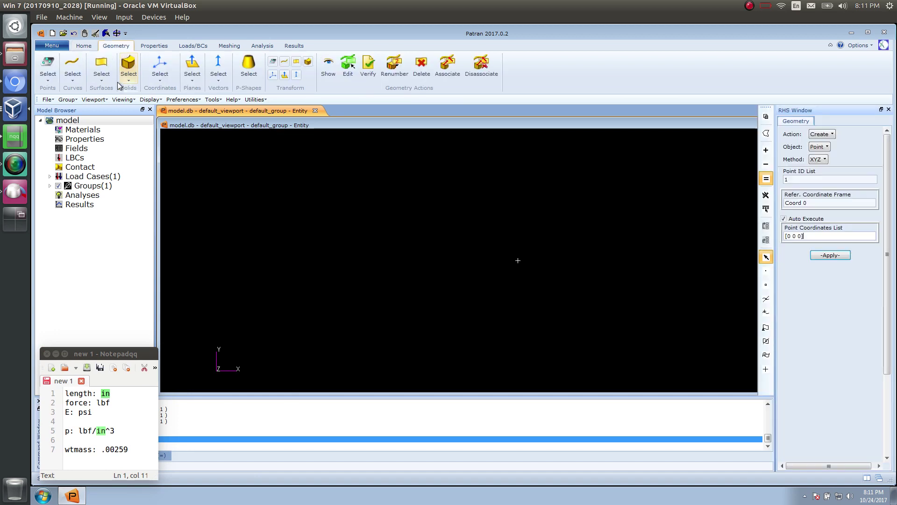
pyautogui.click(129, 75)
pyautogui.click(154, 150)
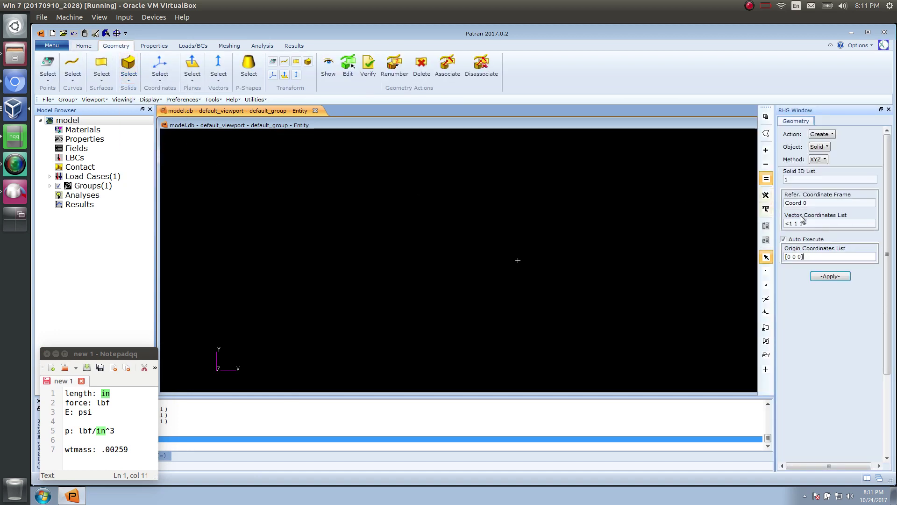
pyautogui.write('<')
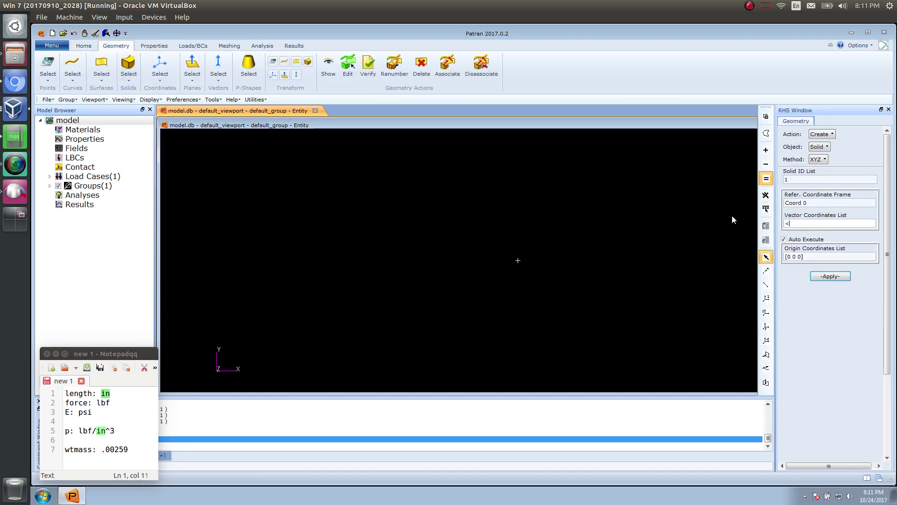
pyautogui.write('39.37')
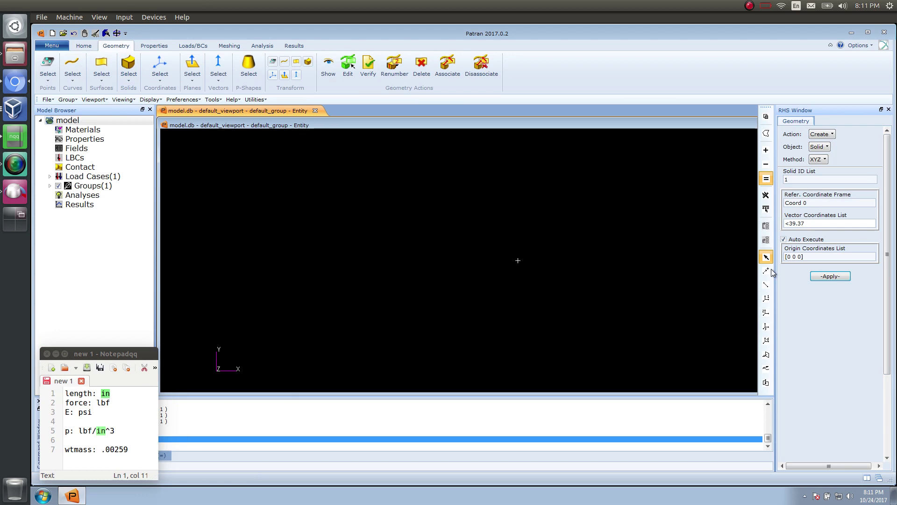
pyautogui.click(818, 224)
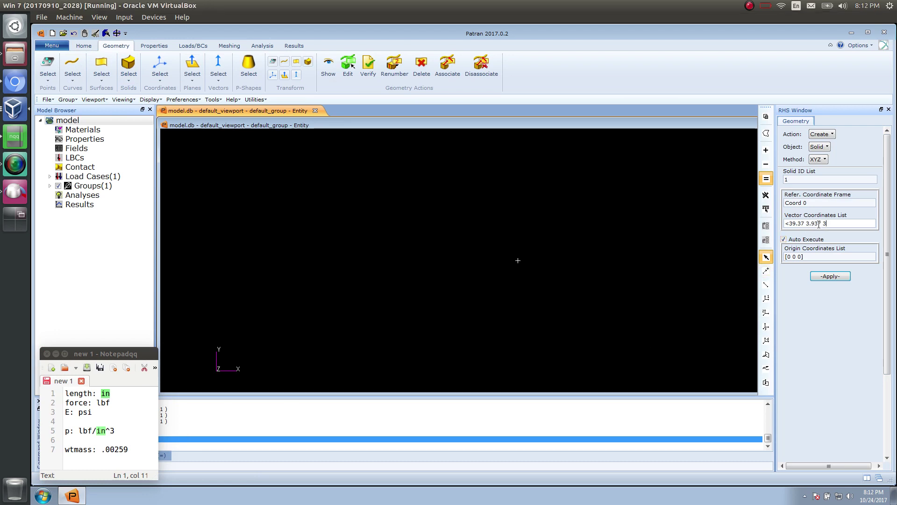
pyautogui.write('937>')
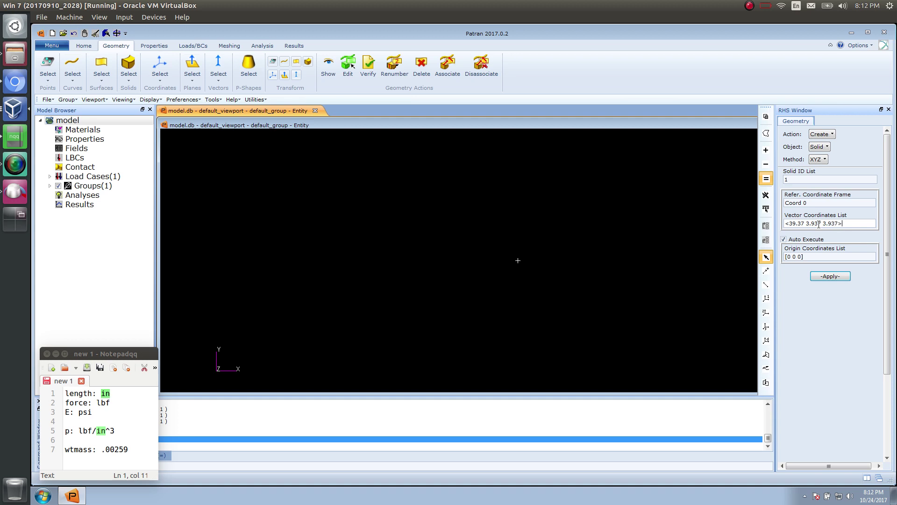
pyautogui.click(840, 277)
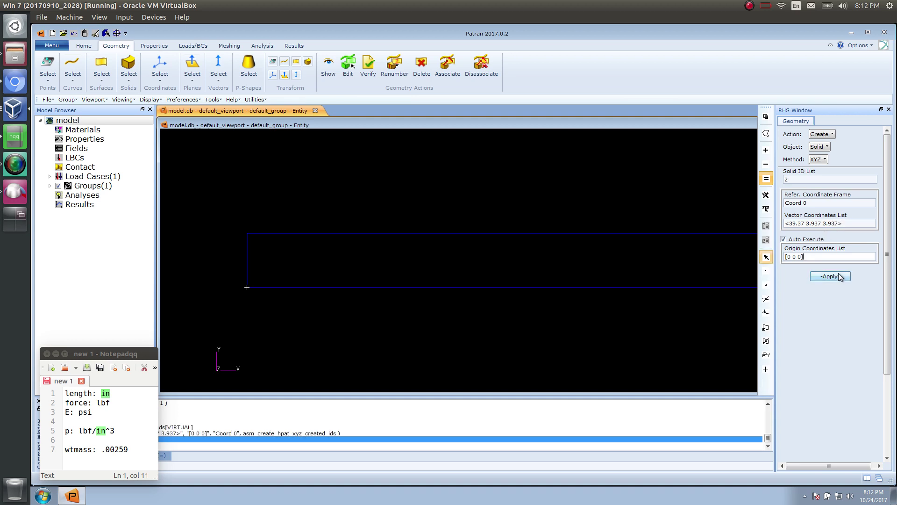
pyautogui.moveTo(542, 282); pyautogui.dragTo(497, 296, button='middle')
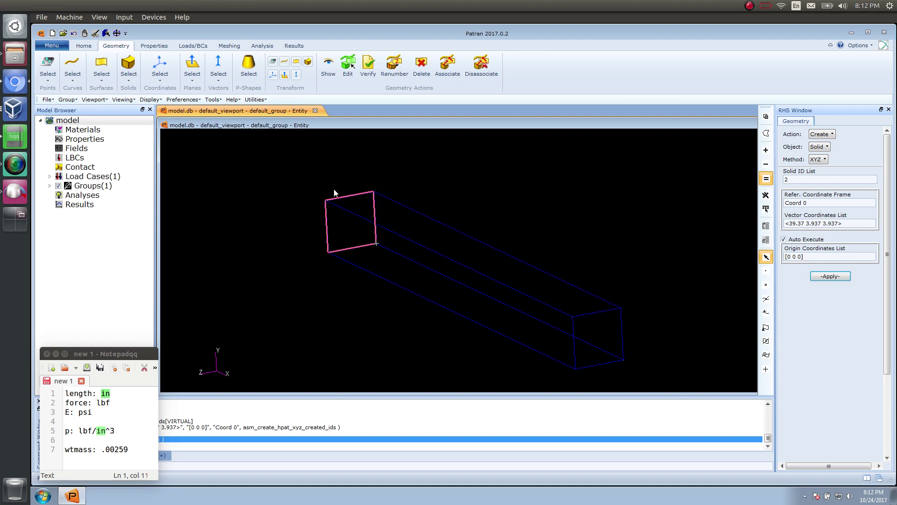
# Step: Switch to the units article in Chromium, highlight the values of unit system 5 in the table, and return to the Patran virtual machine
pyautogui.click(15, 82)
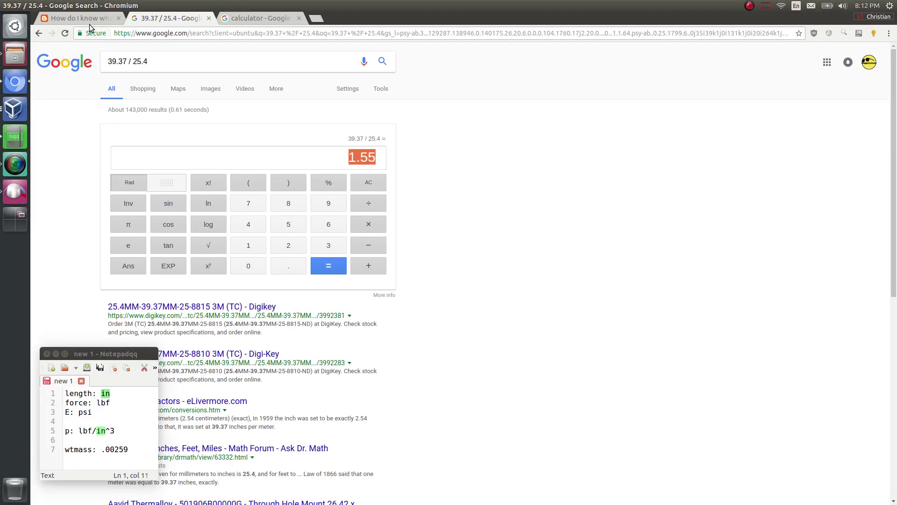
pyautogui.click(90, 20)
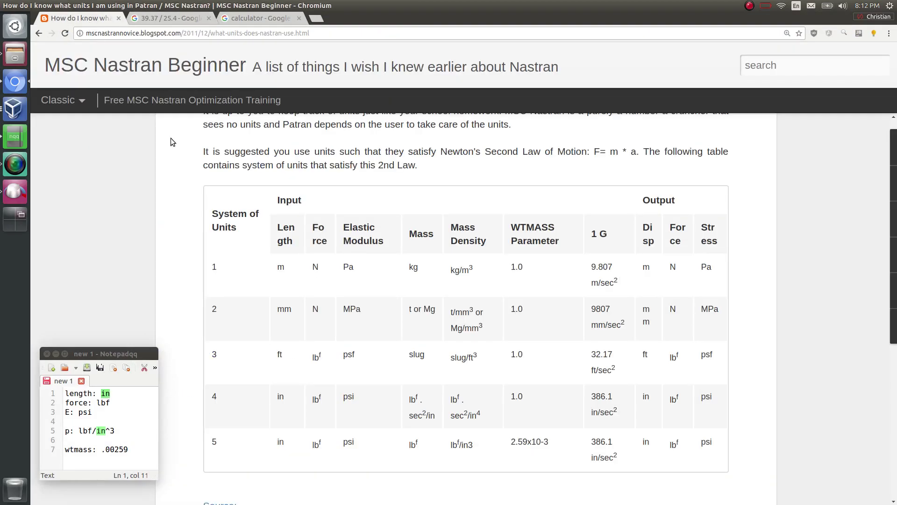
pyautogui.moveTo(216, 438); pyautogui.dragTo(708, 446)
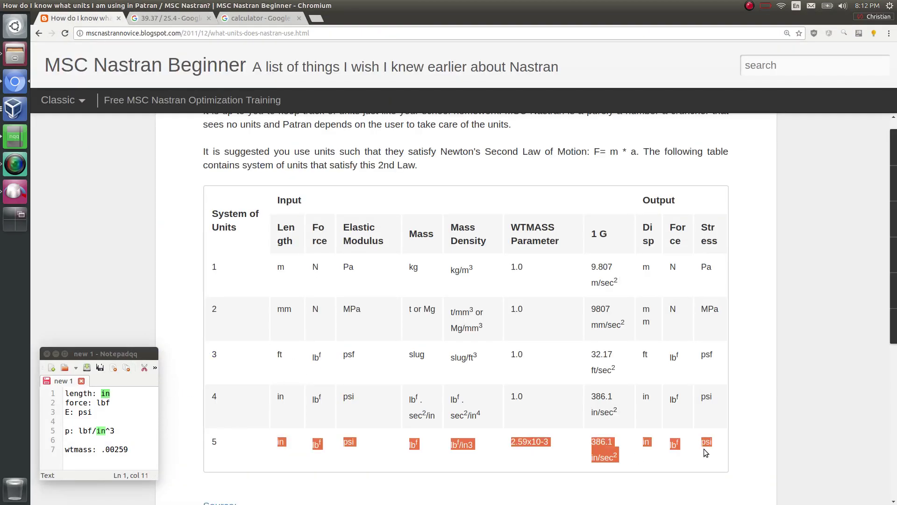
pyautogui.click(15, 5)
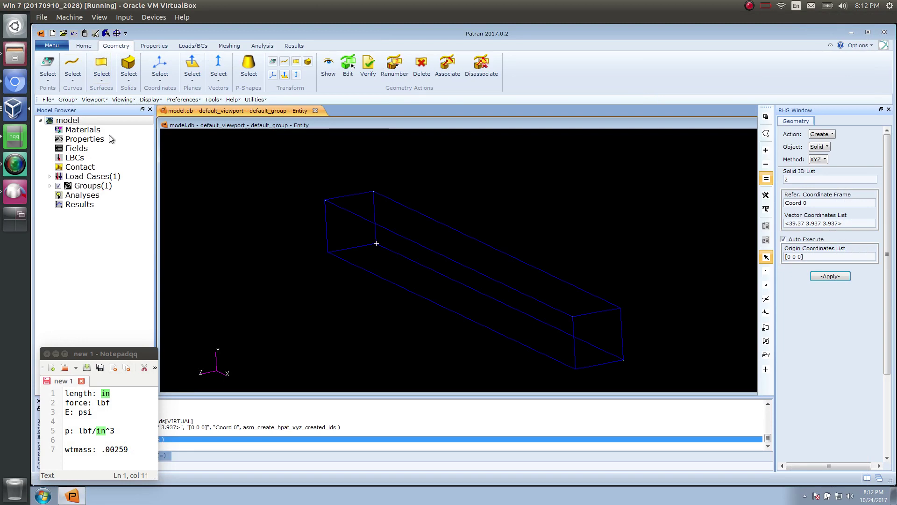
# Step: Start a new isotropic material with manual input and name it aluminum
pyautogui.rightClick(72, 132)
pyautogui.moveTo(99, 167)
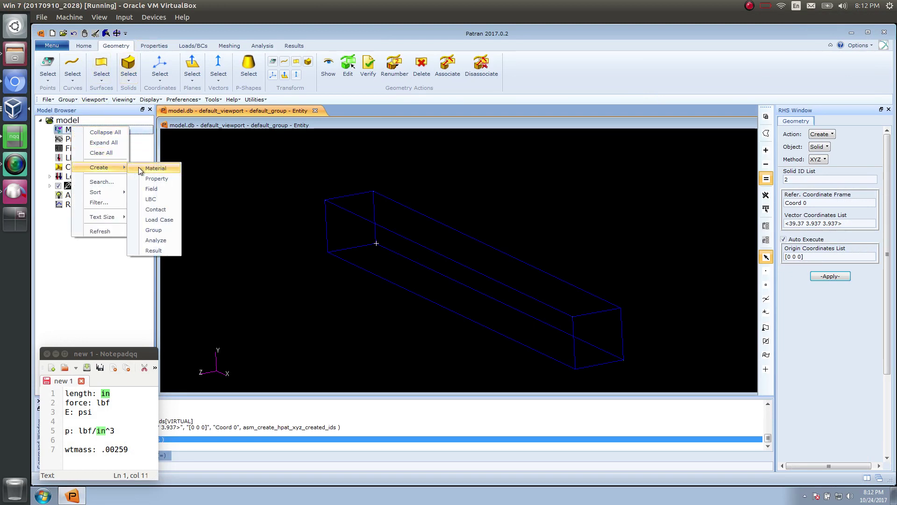
pyautogui.click(161, 167)
pyautogui.click(821, 306)
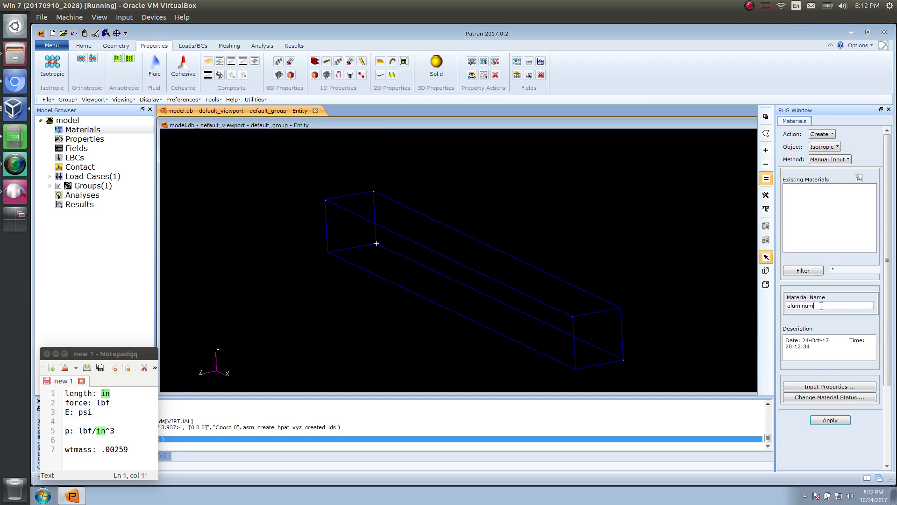
# Step: Give the aluminum material a linear elastic modulus of 10e6 and a Poisson ratio of .33, and create it
pyautogui.click(836, 388)
pyautogui.click(687, 109)
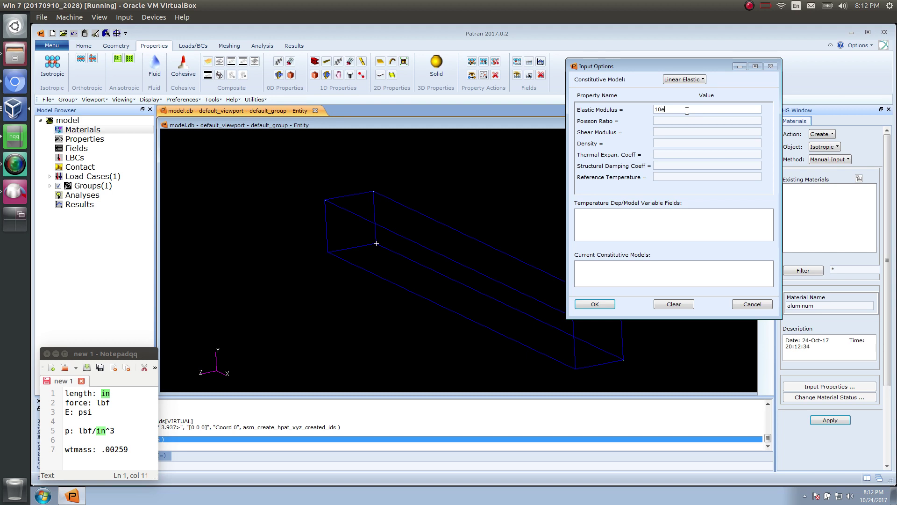
pyautogui.press('Tab')
pyautogui.write('.3')
pyautogui.press('Tab')
pyautogui.doubleClick(661, 111)
pyautogui.click(661, 121)
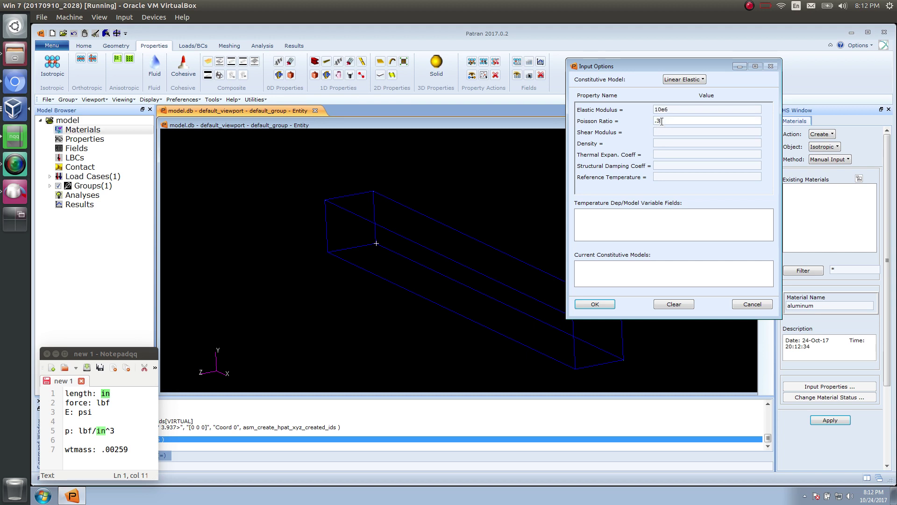
pyautogui.write('3')
pyautogui.click(664, 142)
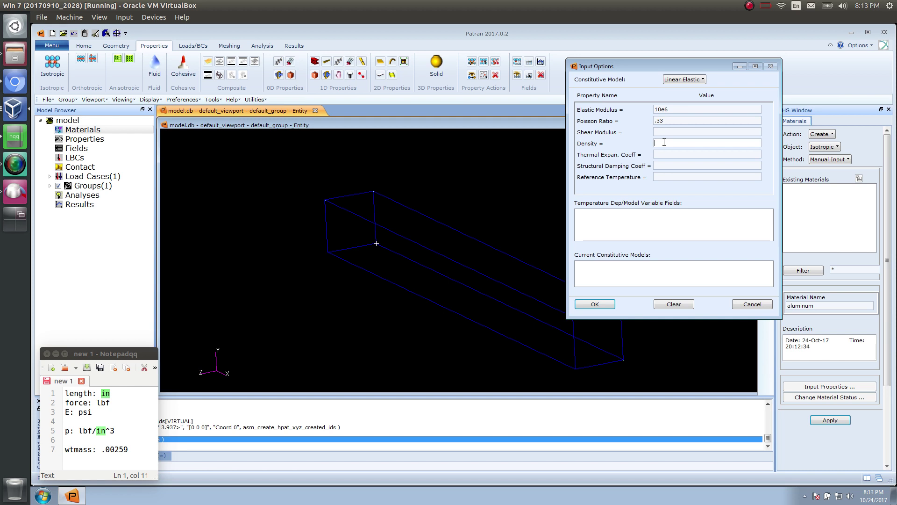
pyautogui.click(595, 304)
pyautogui.click(845, 420)
# Step: Define a homogeneous 3D solid property set named prop that uses the aluminum material
pyautogui.click(436, 67)
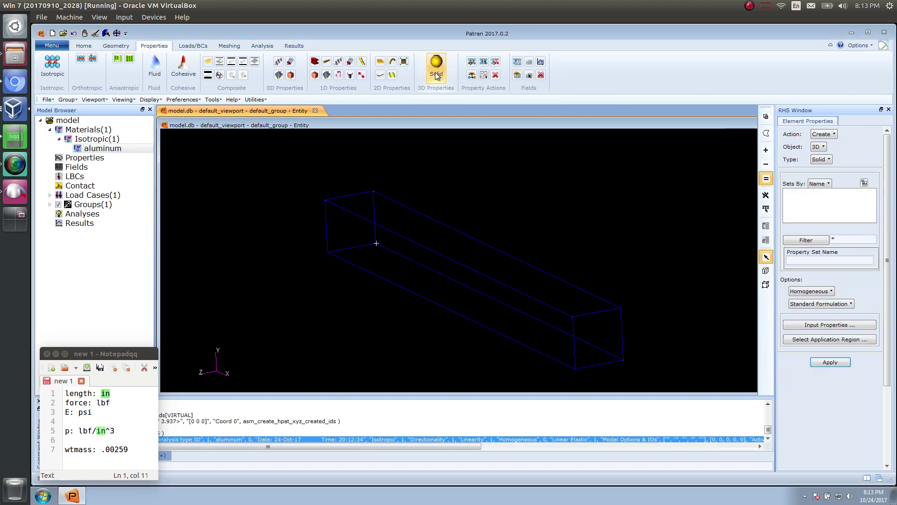
pyautogui.click(849, 259)
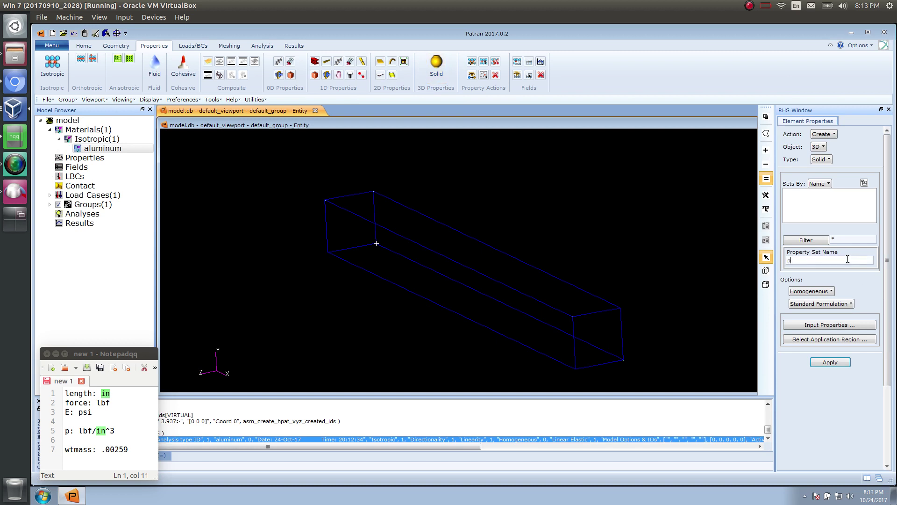
pyautogui.click(842, 326)
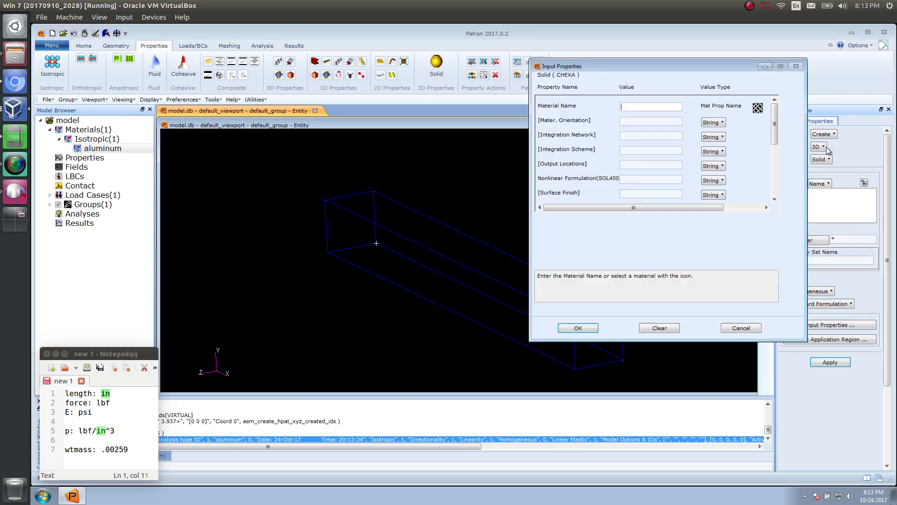
pyautogui.click(758, 109)
pyautogui.doubleClick(836, 109)
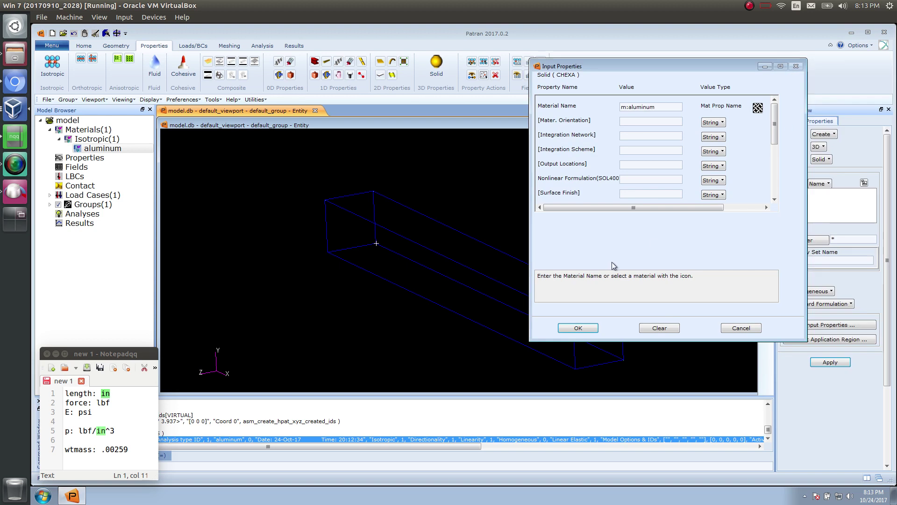
pyautogui.click(578, 328)
# Step: Assign the whole beam solid as the application region of prop and create the property set
pyautogui.click(794, 339)
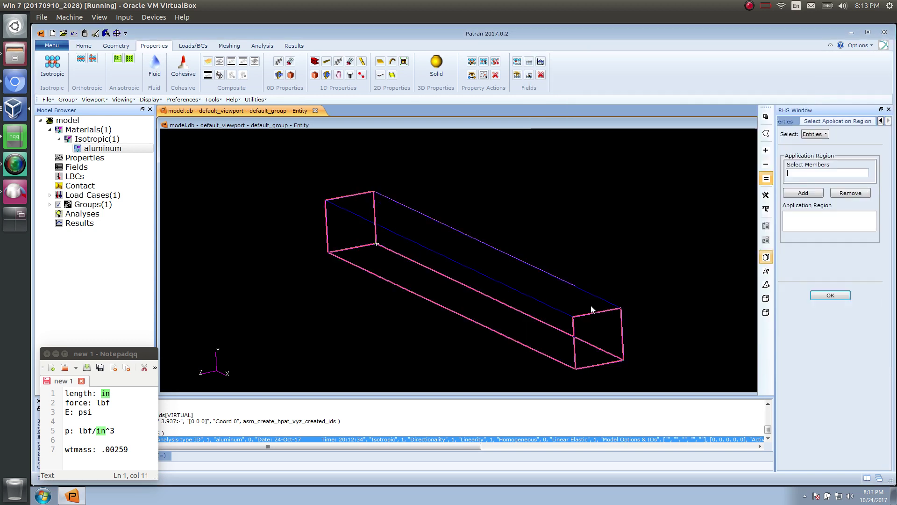
pyautogui.click(813, 192)
pyautogui.click(830, 294)
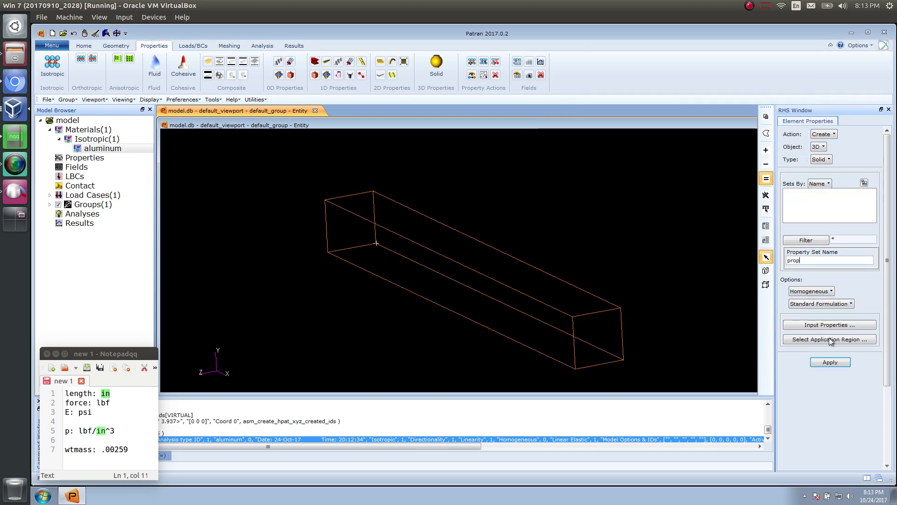
pyautogui.click(830, 362)
# Step: Define a nodal displacement constraint named fixed with translations <0 0 0>
pyautogui.click(193, 45)
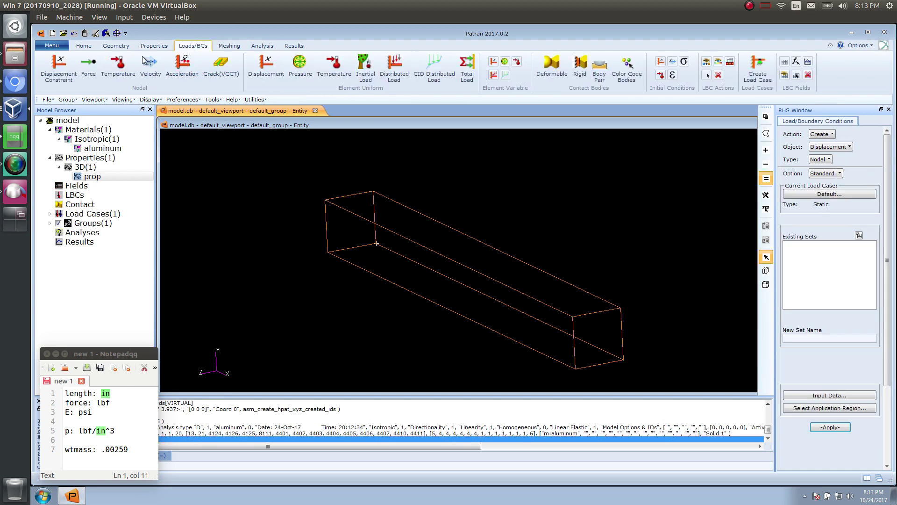
pyautogui.click(853, 339)
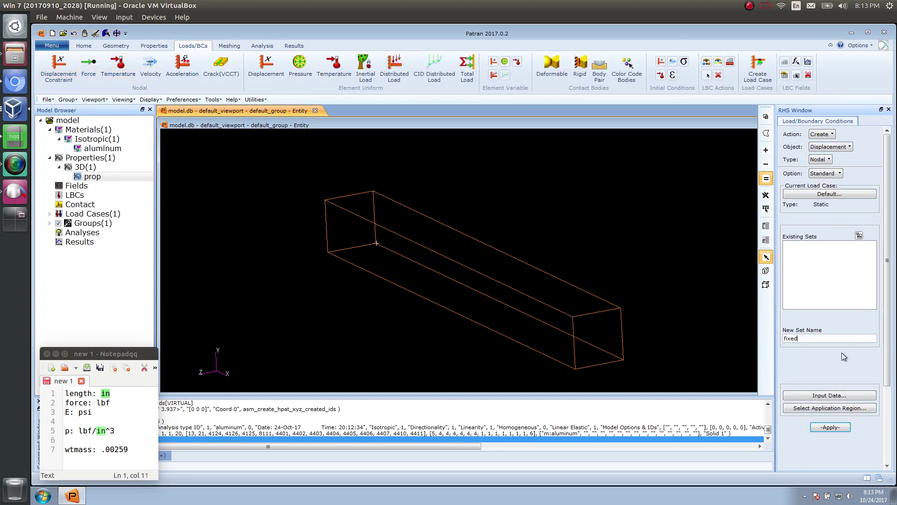
pyautogui.click(829, 396)
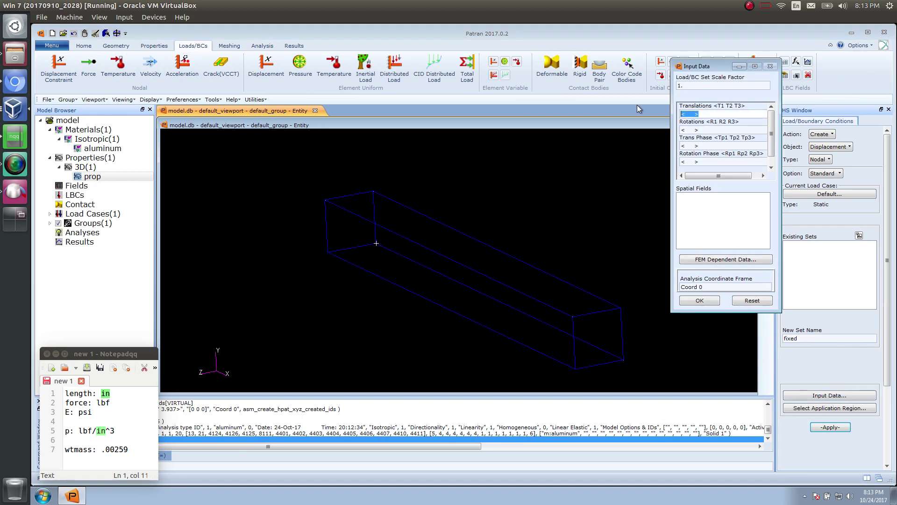
pyautogui.write('<0 0 0>')
pyautogui.click(704, 301)
# Step: Assign the beam's end face at the origin, Solid 1.1, to the fixed constraint and create it
pyautogui.click(819, 407)
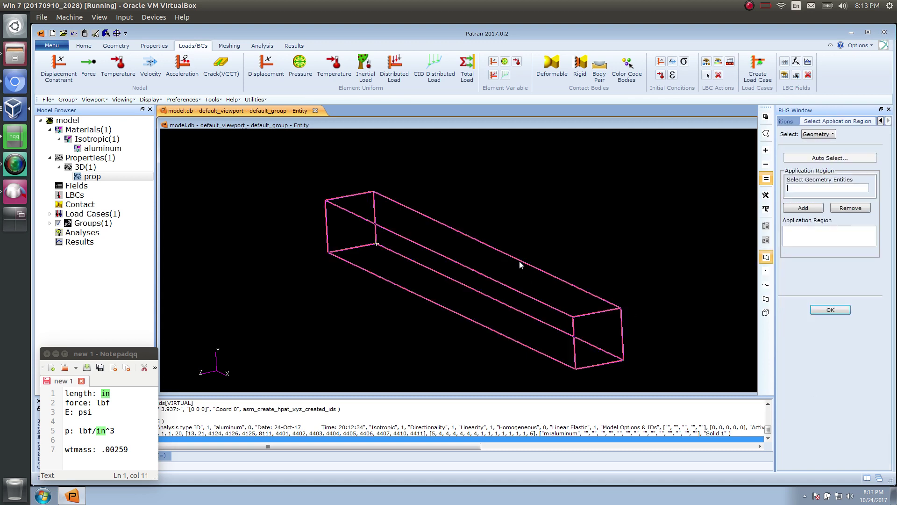
pyautogui.click(766, 299)
pyautogui.moveTo(607, 220); pyautogui.dragTo(543, 211, button='middle')
pyautogui.click(303, 228)
pyautogui.click(803, 207)
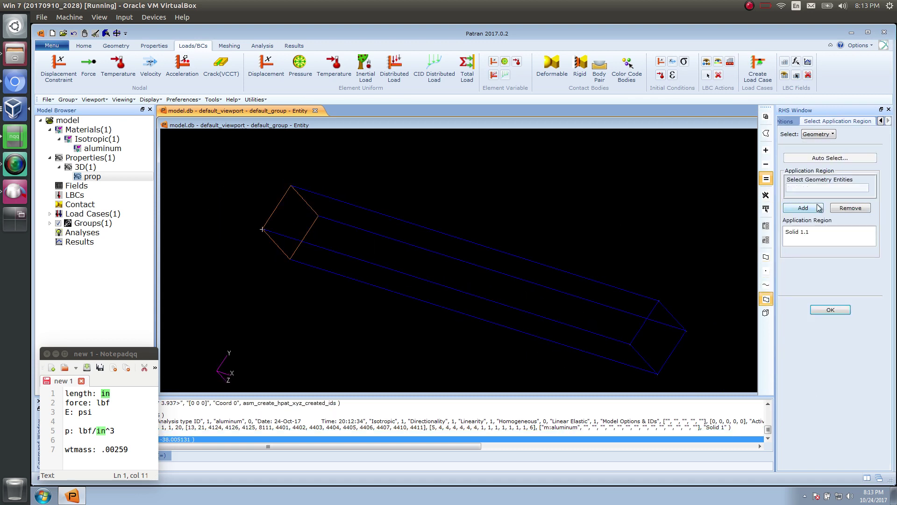
pyautogui.click(830, 309)
pyautogui.click(830, 427)
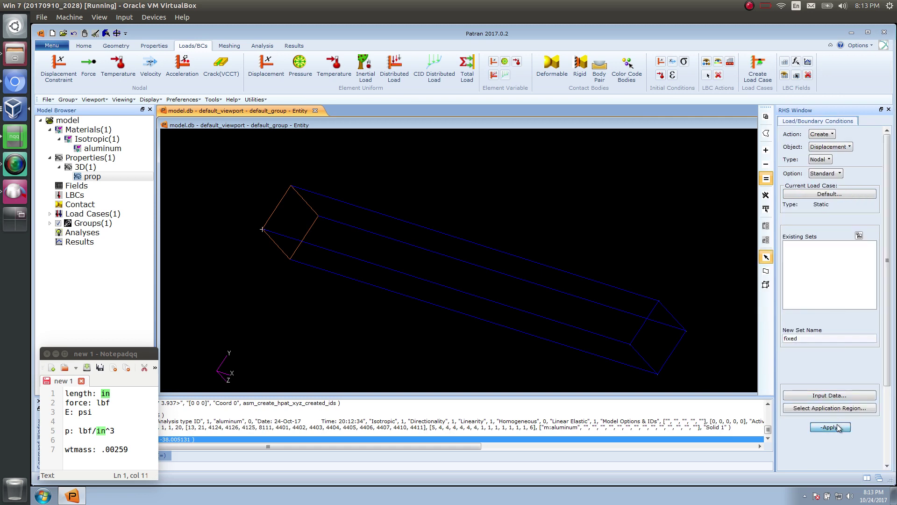
# Step: Place uniform mesh seeds of 3 elements on two adjacent edges of the beam's free end, with automatic execution turned off
pyautogui.click(229, 46)
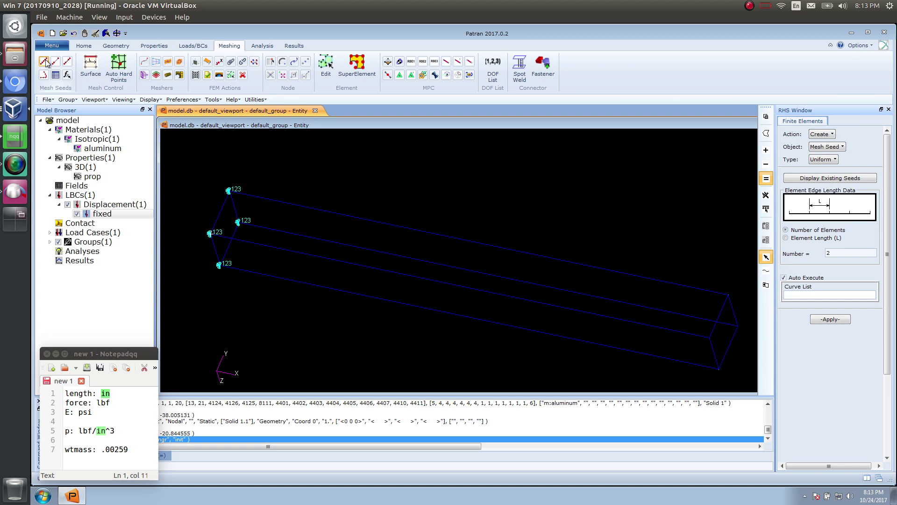
pyautogui.click(810, 281)
pyautogui.doubleClick(837, 253)
pyautogui.write('3')
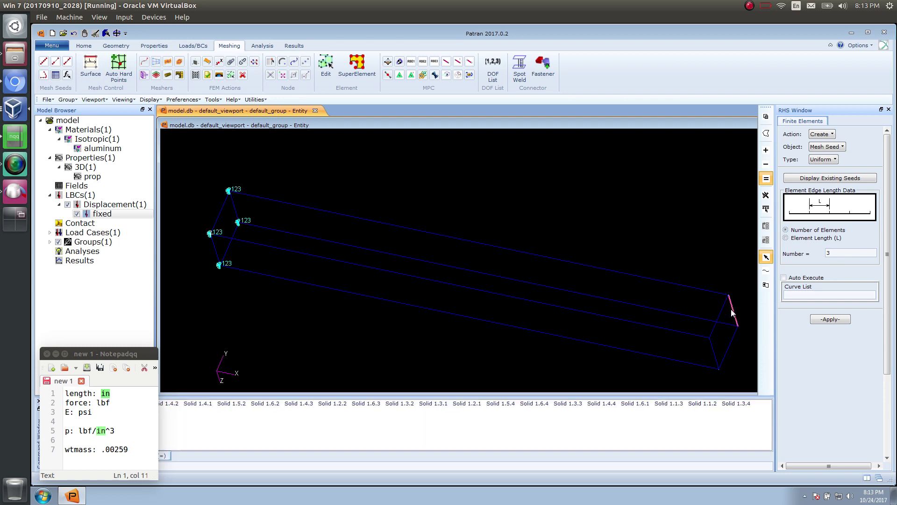
pyautogui.click(718, 316)
pyautogui.click(718, 313)
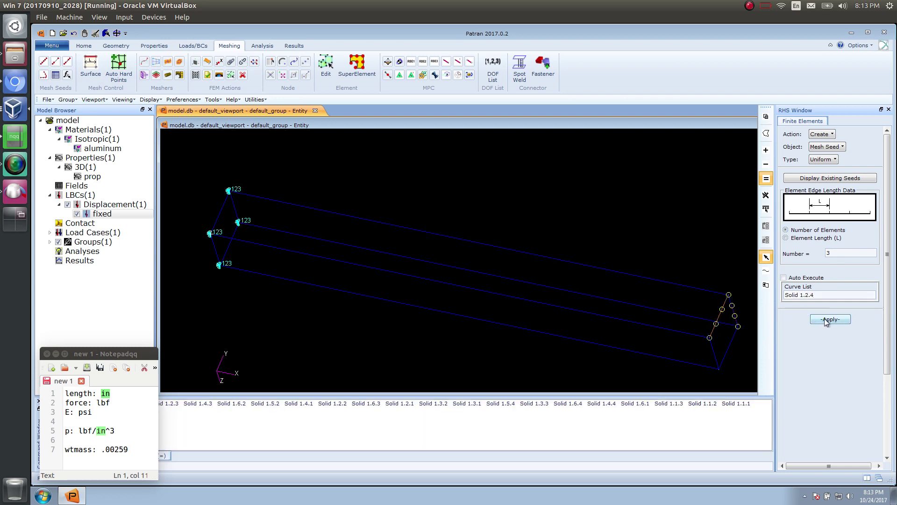
# Step: Mesh Solid 1 with Hex8 elements using IsoMesh and the automatically calculated global edge length
pyautogui.moveTo(470, 248); pyautogui.dragTo(447, 249, button='middle')
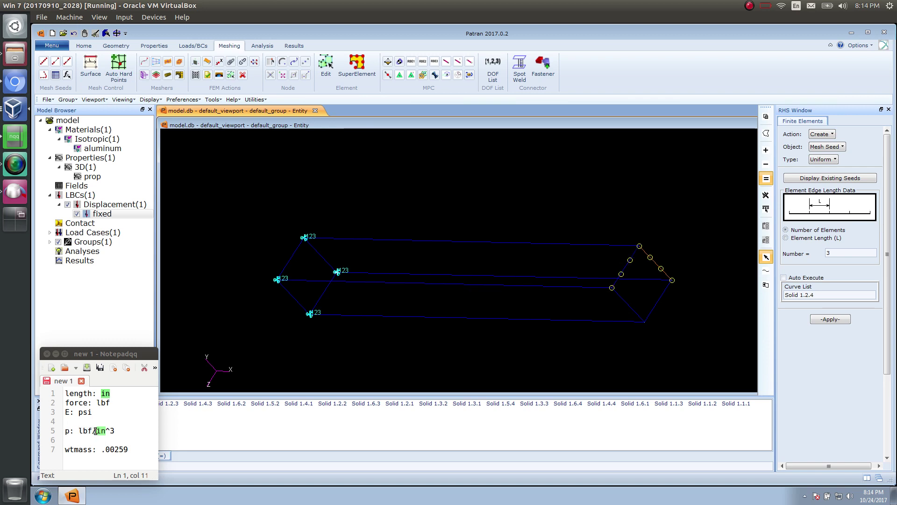
pyautogui.click(179, 61)
pyautogui.click(832, 209)
pyautogui.click(834, 238)
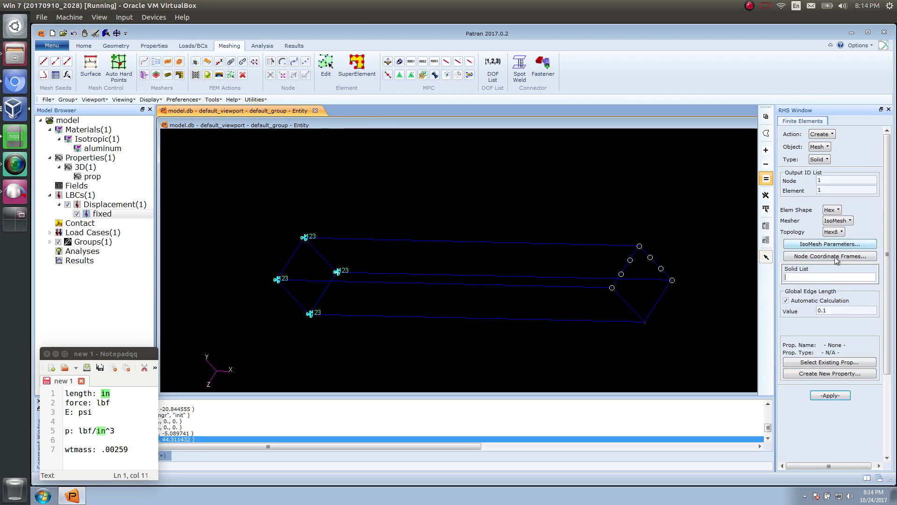
pyautogui.click(661, 304)
pyautogui.click(830, 395)
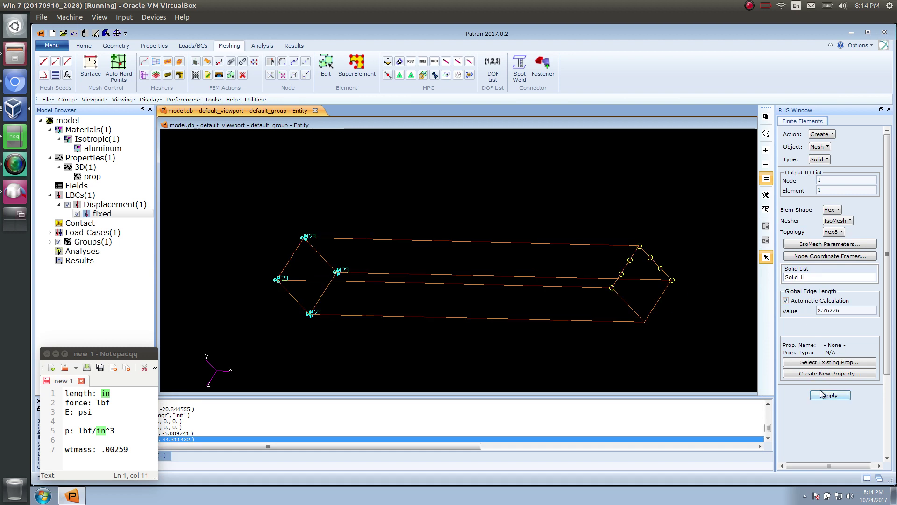
# Step: Set up a full-run analysis of the entire model with the Normal Modes solution type
pyautogui.moveTo(461, 312); pyautogui.dragTo(467, 271, button='middle')
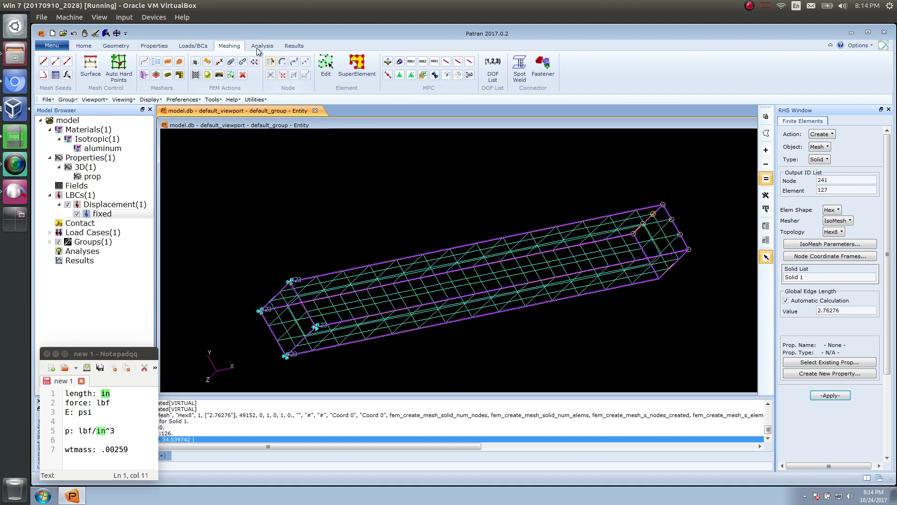
pyautogui.click(261, 46)
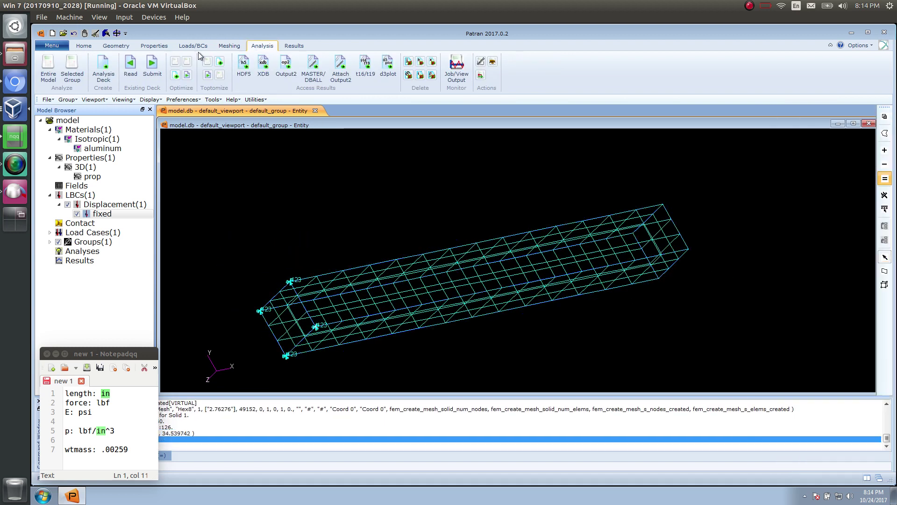
pyautogui.click(45, 78)
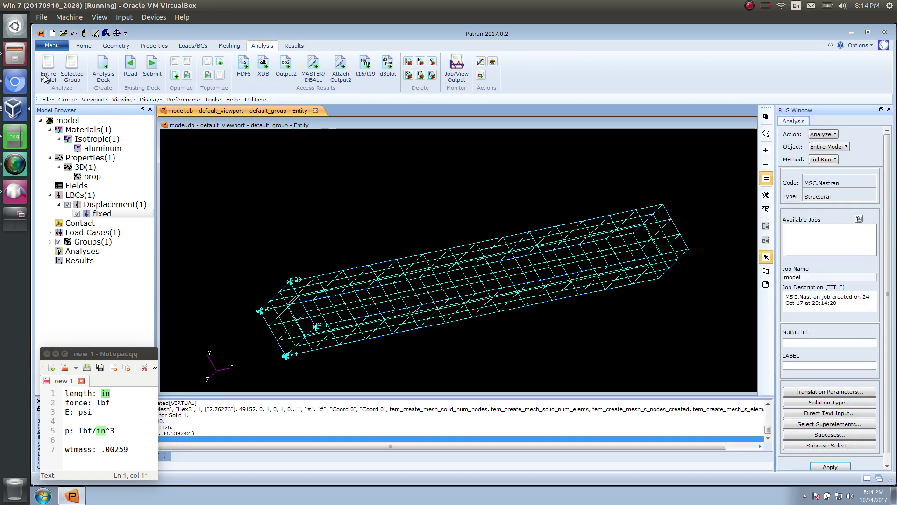
pyautogui.click(798, 407)
pyautogui.click(811, 182)
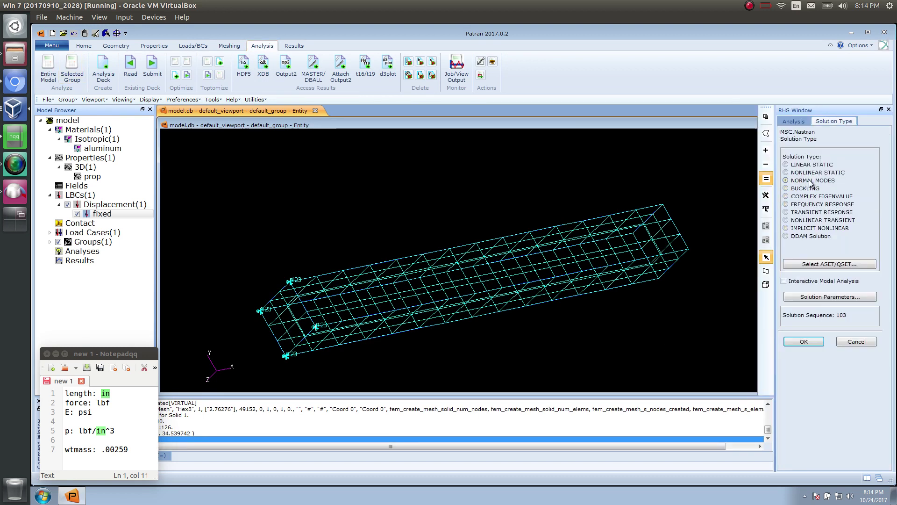
# Step: Set the Wt.-Mass Conversion to .00259 in the normal modes solution parameters, matching the lbf/in^3 density unit in the notes
pyautogui.click(836, 299)
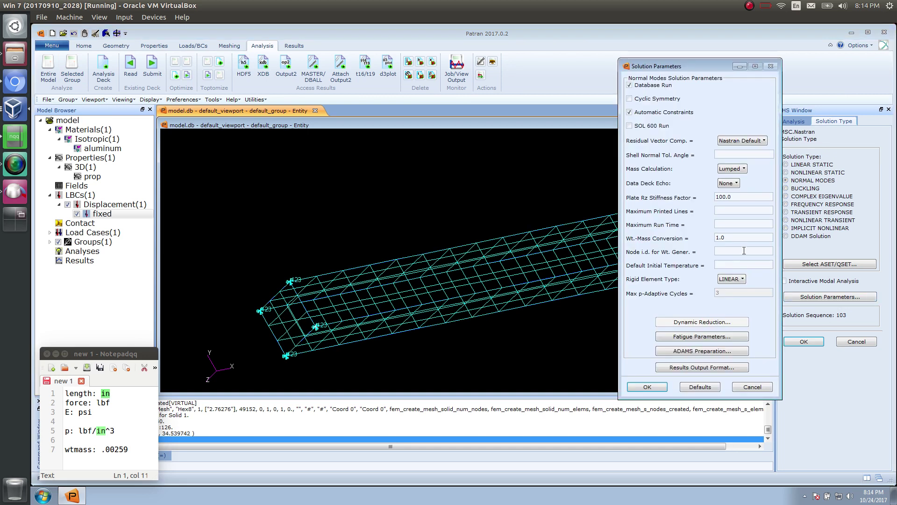
pyautogui.doubleClick(740, 238)
pyautogui.click(80, 431)
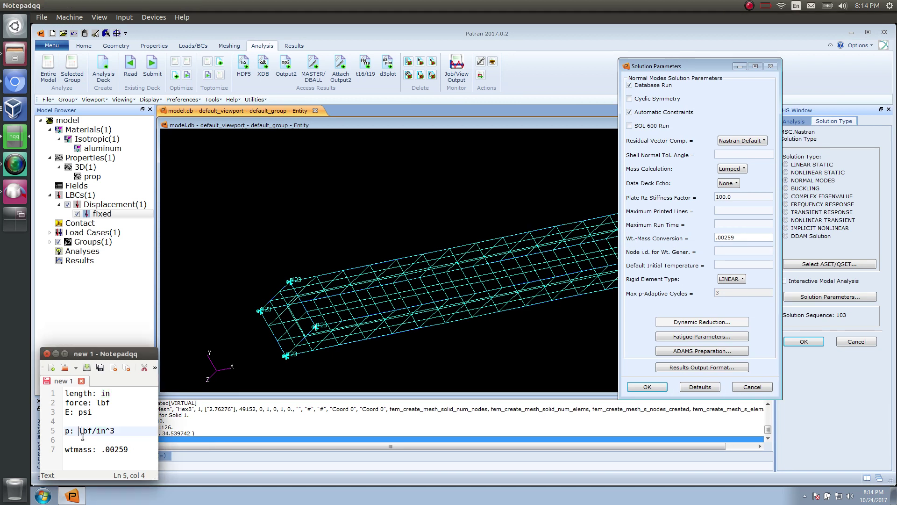
pyautogui.moveTo(79, 430); pyautogui.dragTo(121, 432)
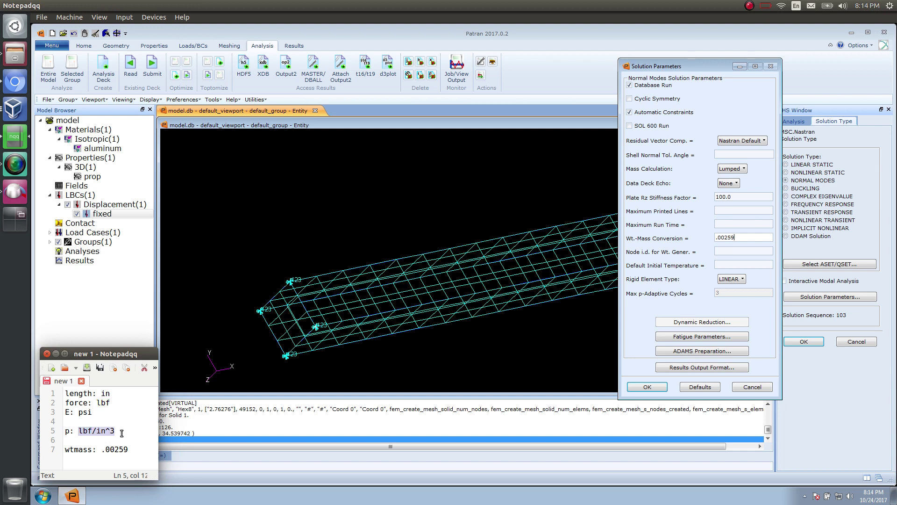
# Step: Switch to Chromium and examine the WTMASS parameter of unit system 4 in the units table
pyautogui.click(15, 84)
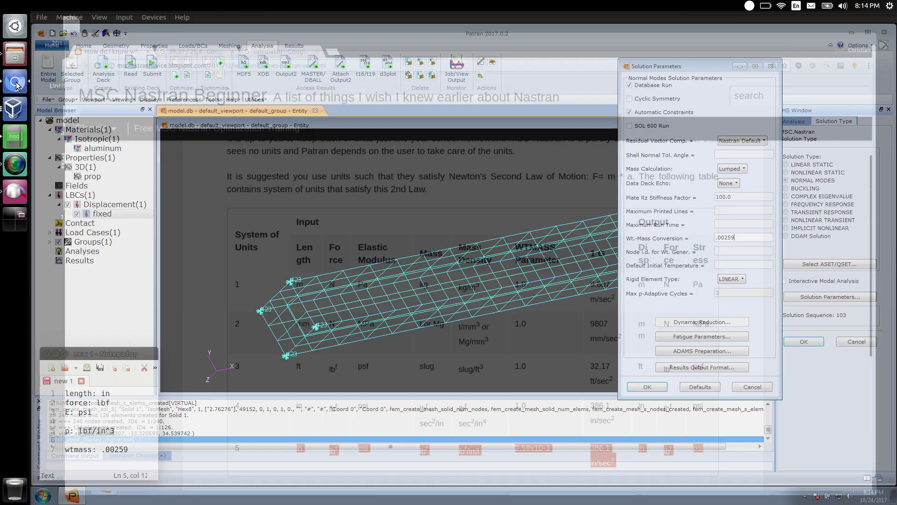
pyautogui.scroll(-1, 486, 364)
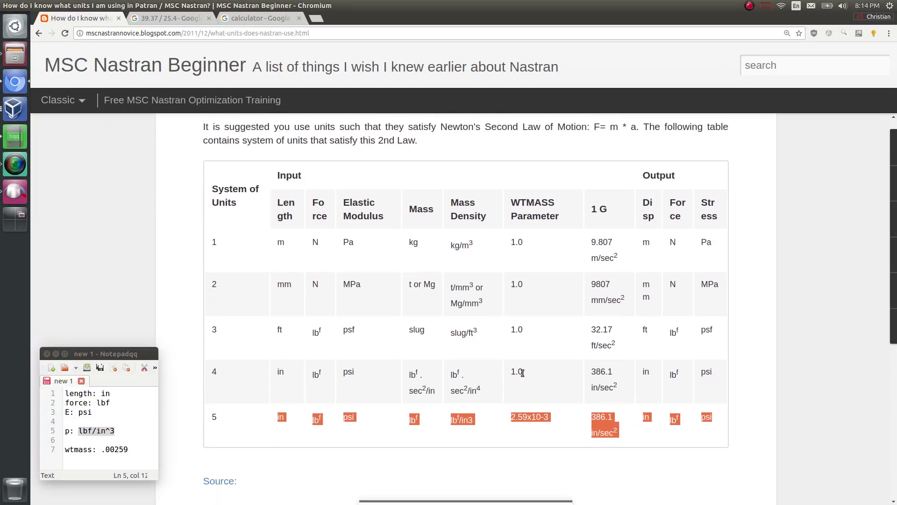
pyautogui.doubleClick(521, 372)
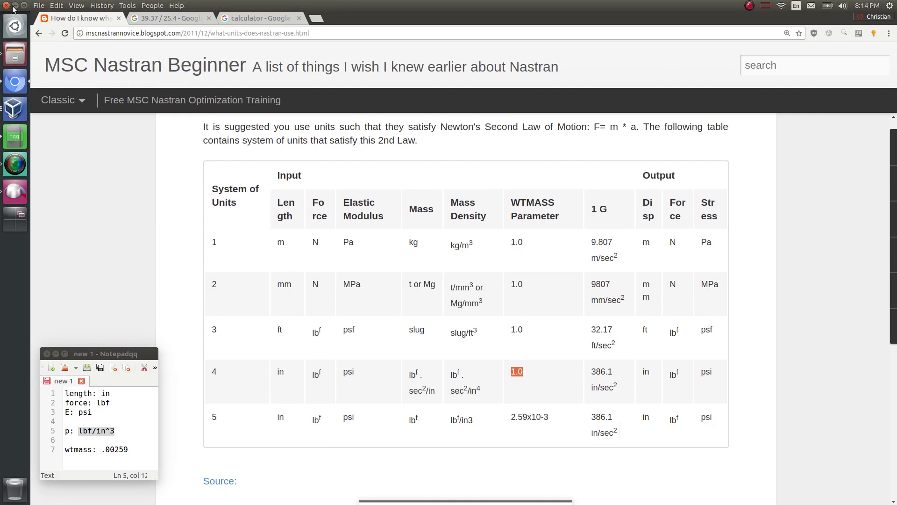
pyautogui.hotkey('alt', 'Tab')
# Step: Accept the solution settings and submit the analysis job, permitting deletion of the conflicting files from the previous run
pyautogui.doubleClick(742, 238)
pyautogui.click(652, 389)
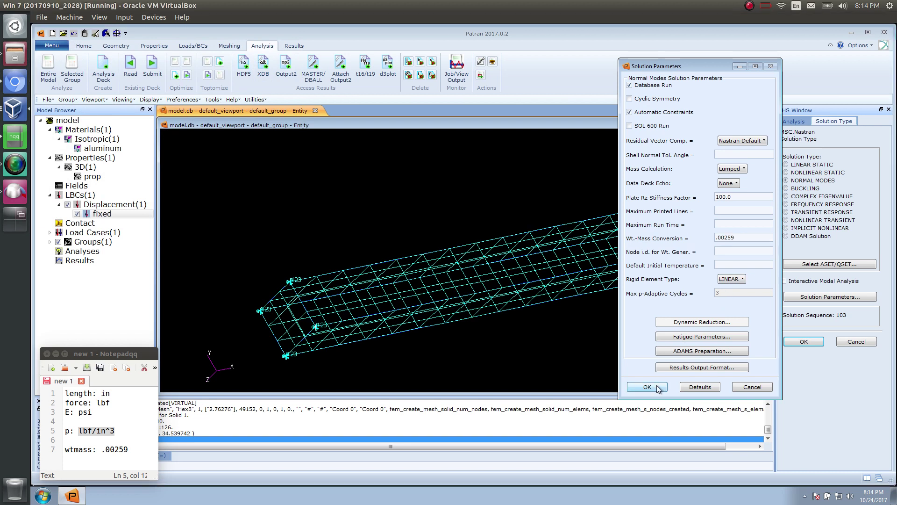
pyautogui.click(803, 341)
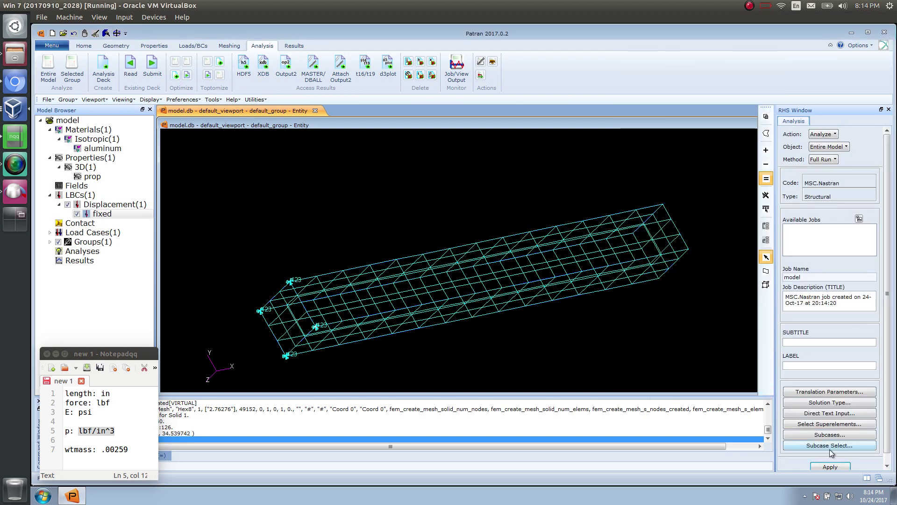
pyautogui.click(830, 467)
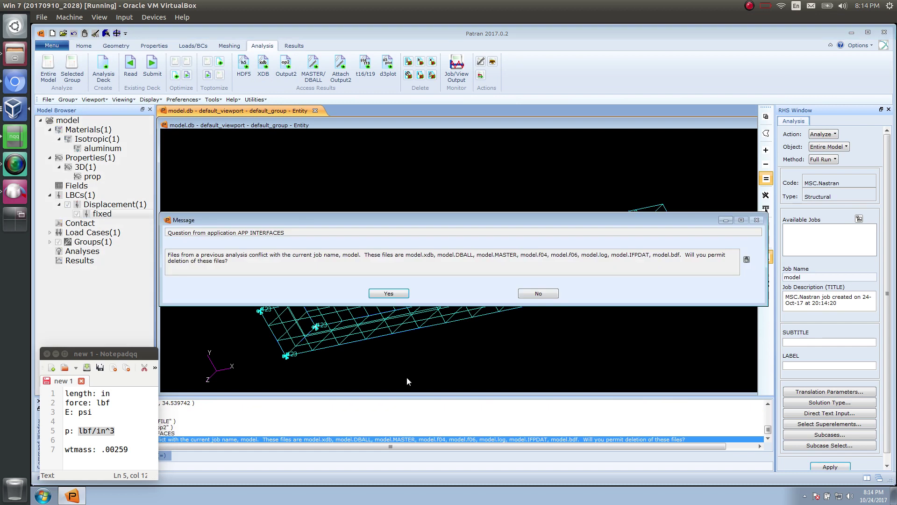
pyautogui.click(392, 294)
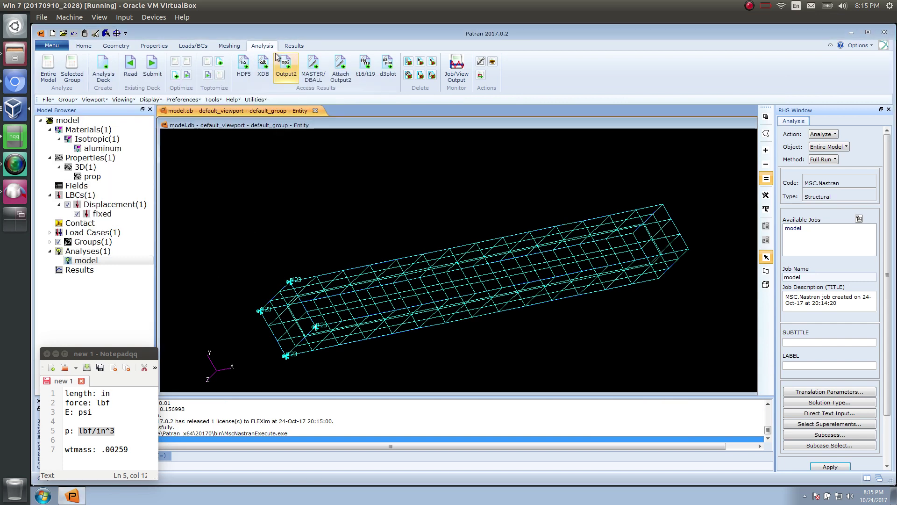
# Step: Attach the XDB results and create a quick plot of Mode 1 with translational eigenvectors as fringe and deformation
pyautogui.click(263, 65)
pyautogui.click(820, 424)
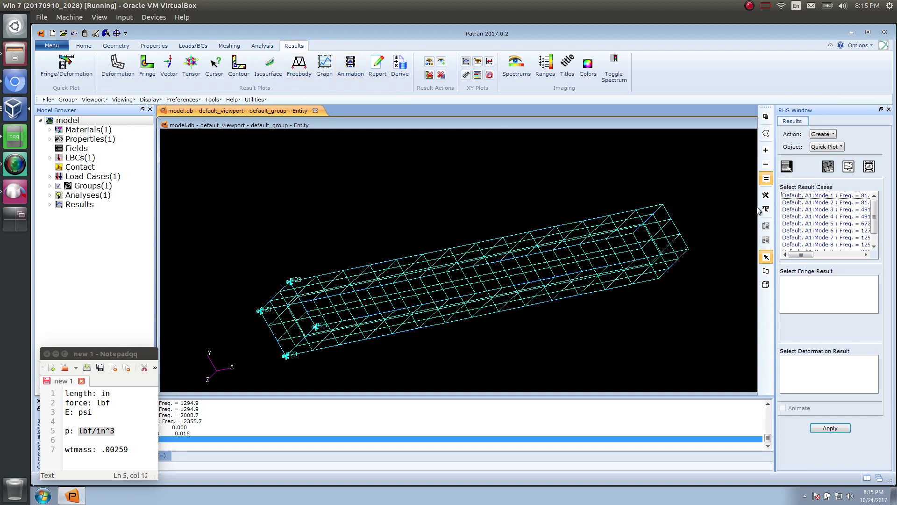
pyautogui.click(816, 196)
pyautogui.moveTo(810, 255); pyautogui.dragTo(821, 256)
pyautogui.click(826, 300)
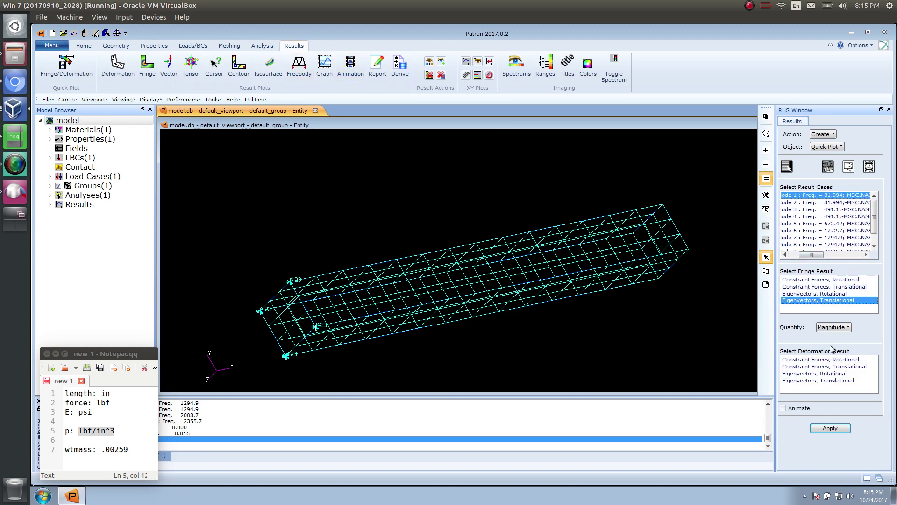
pyautogui.click(841, 381)
pyautogui.click(831, 427)
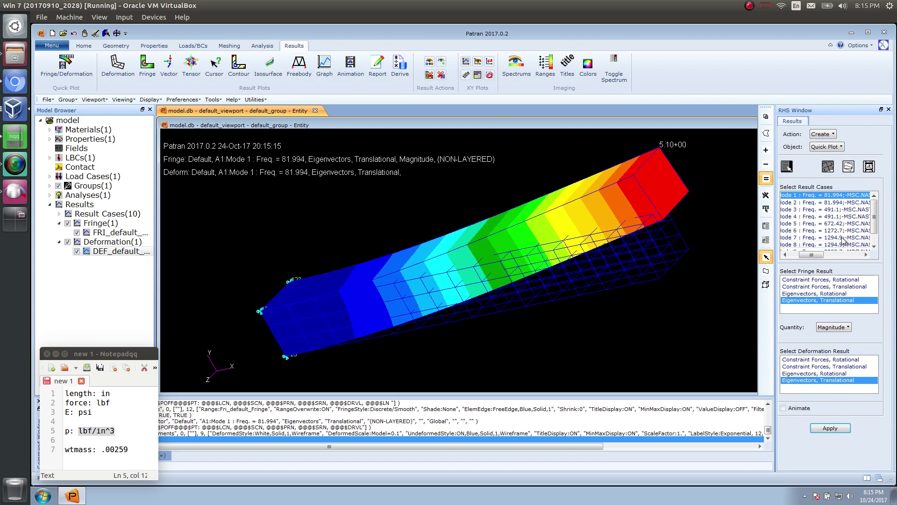
# Step: Plot the translational eigenvectors of Mode 3 and of Mode 4
pyautogui.click(836, 209)
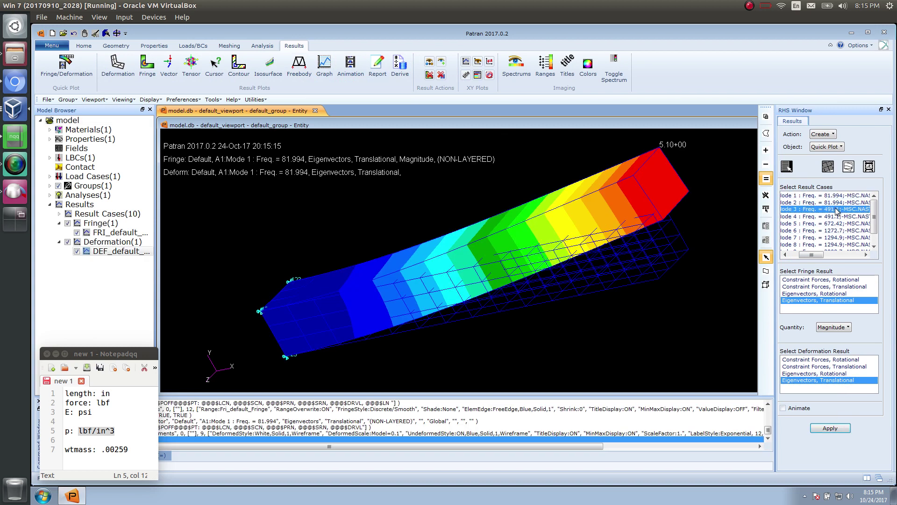
pyautogui.click(830, 428)
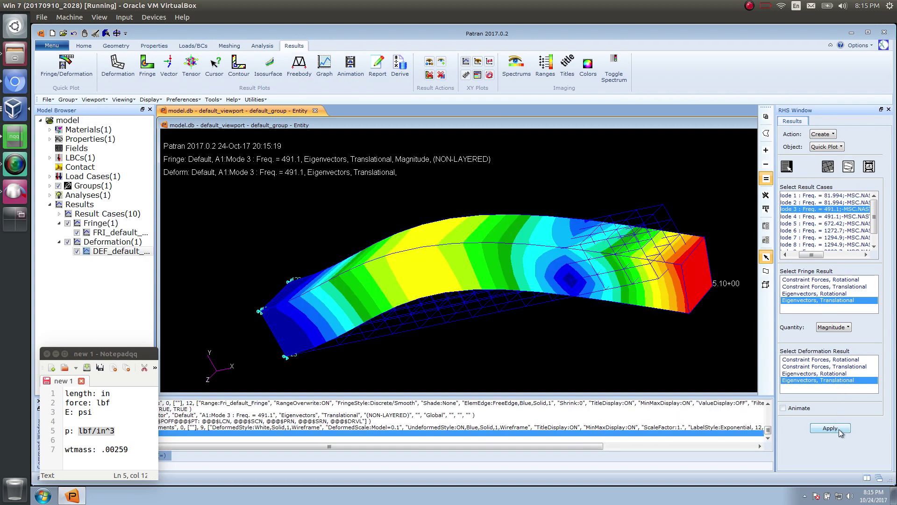
pyautogui.click(809, 216)
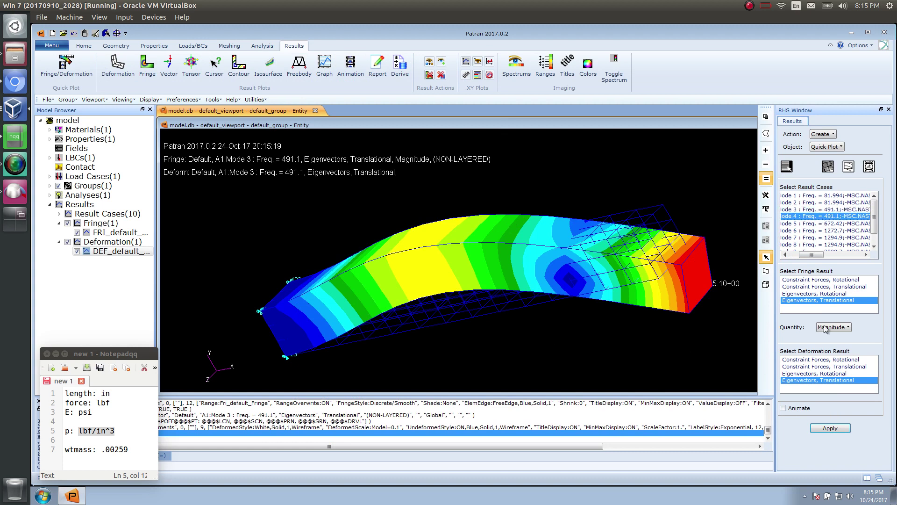
pyautogui.click(829, 429)
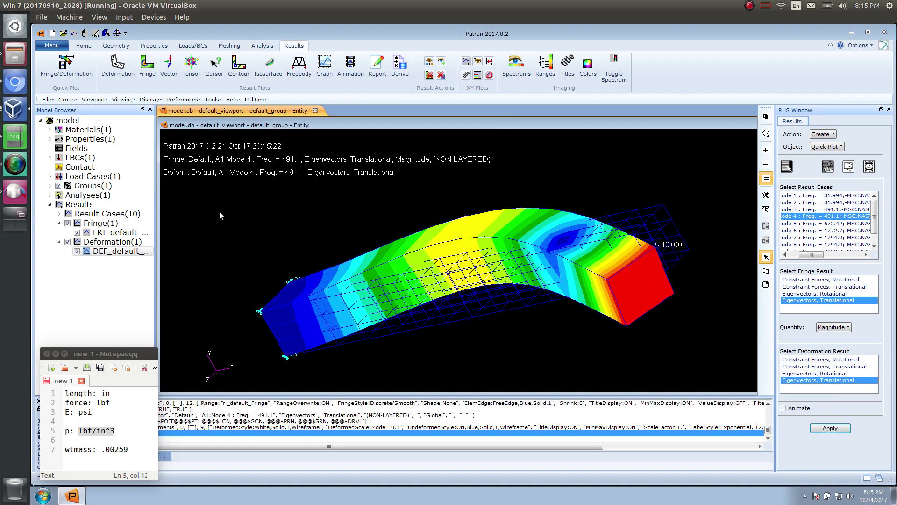
# Step: Switch to Chromium to review the millimetre-based unit system 2 in the units table, and return to Patran 2017
pyautogui.click(8, 88)
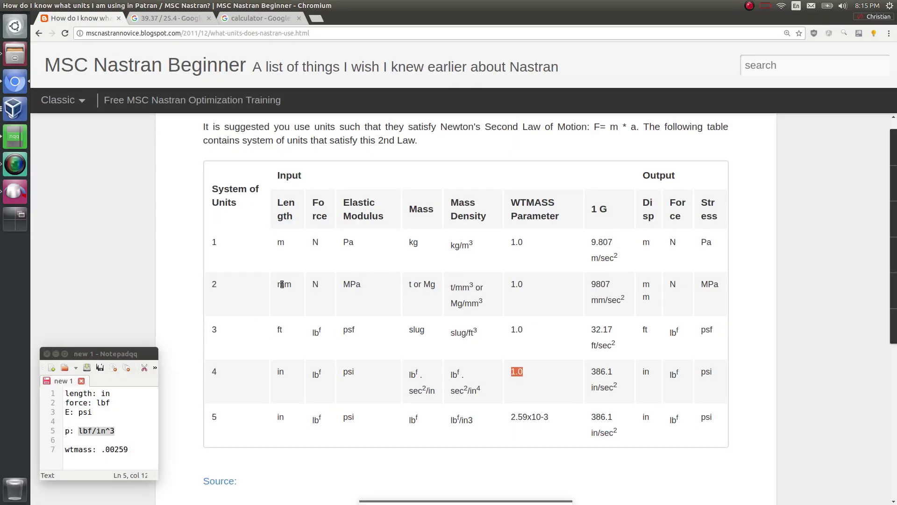
pyautogui.moveTo(277, 285); pyautogui.dragTo(549, 292)
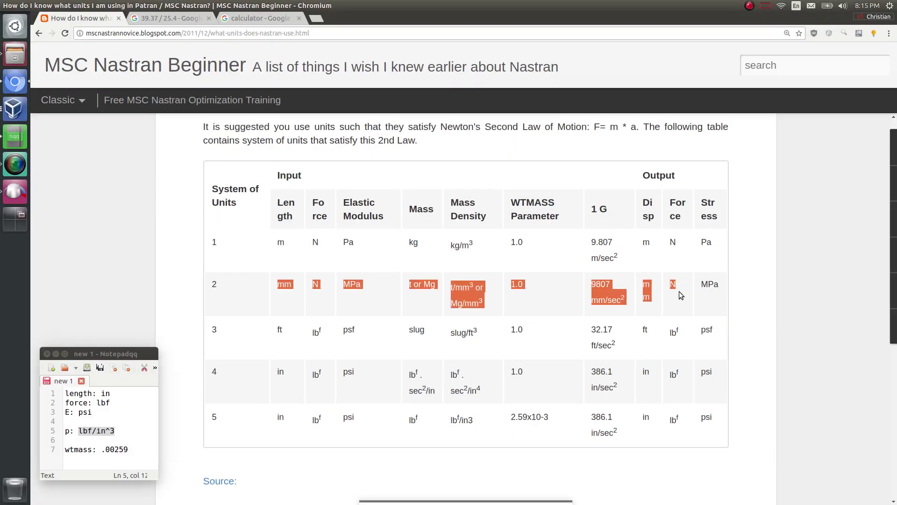
pyautogui.click(712, 290)
pyautogui.click(14, 104)
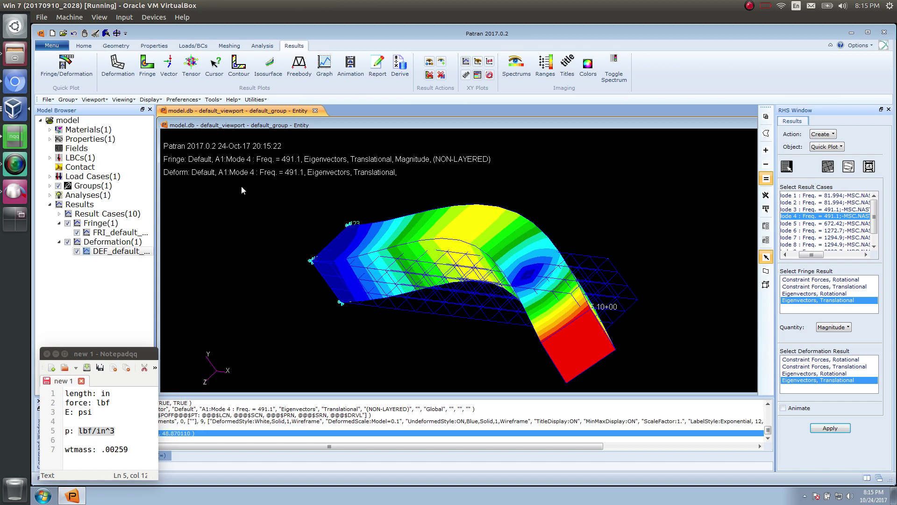
# Step: Switch to Patran 2010, examine the model unit override and scale factor options for CATIA import, cancel, and return to Patran 2017
pyautogui.click(16, 108)
pyautogui.click(15, 109)
pyautogui.click(42, 41)
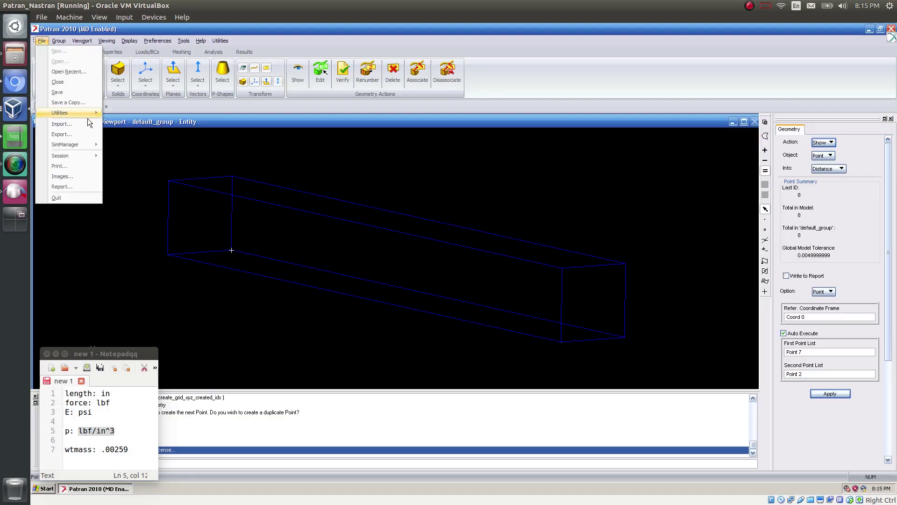
pyautogui.click(91, 124)
pyautogui.click(524, 138)
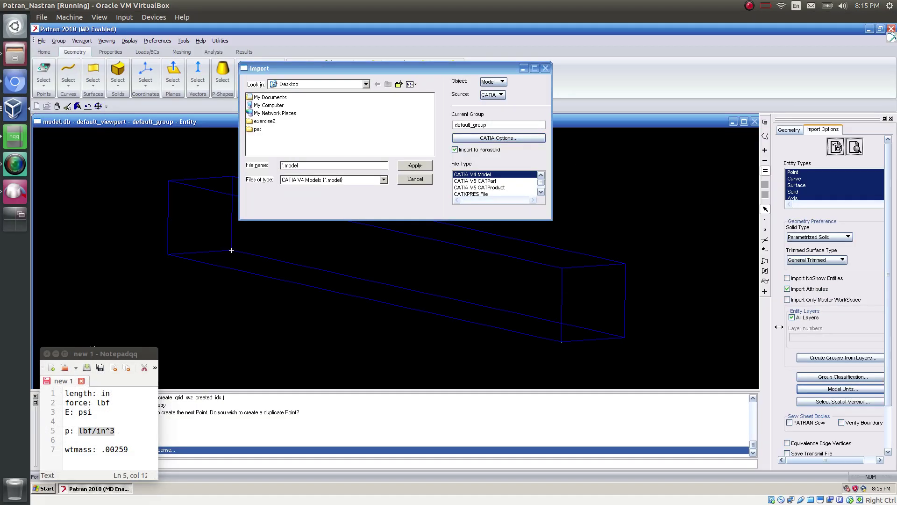
pyautogui.click(856, 129)
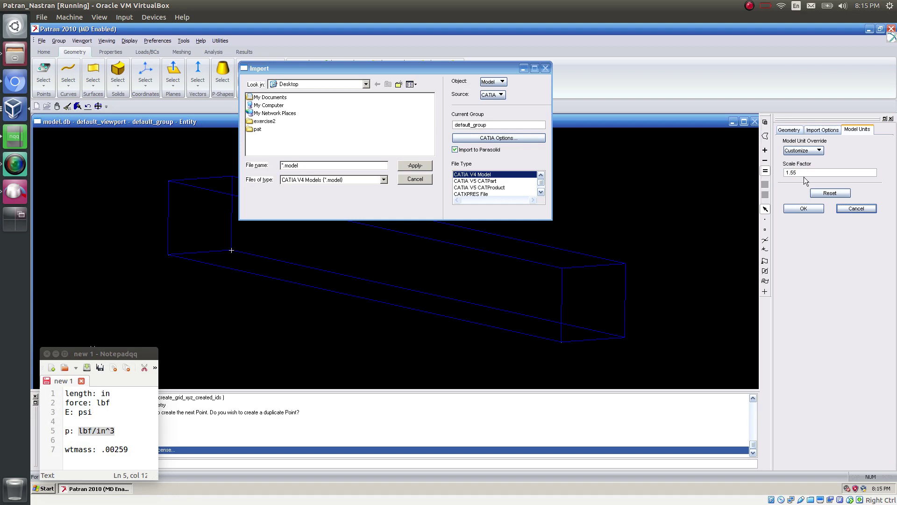
pyautogui.click(423, 179)
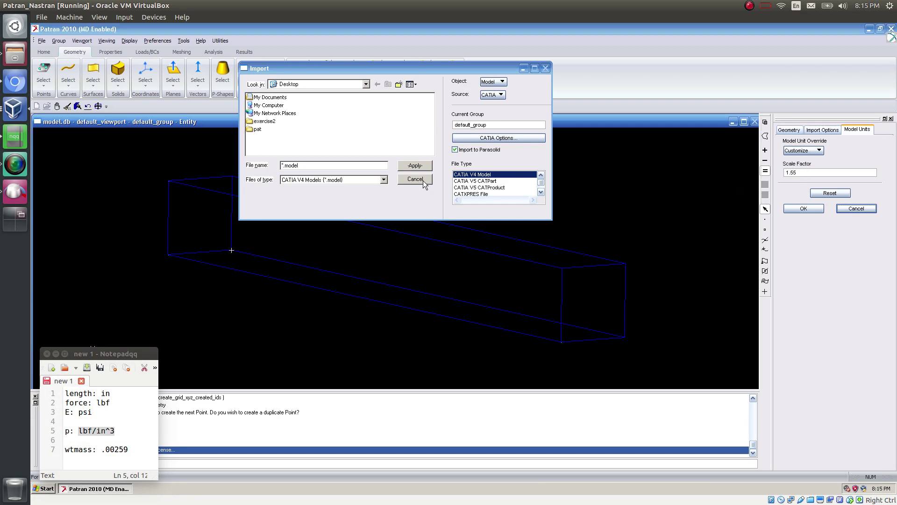
pyautogui.click(13, 103)
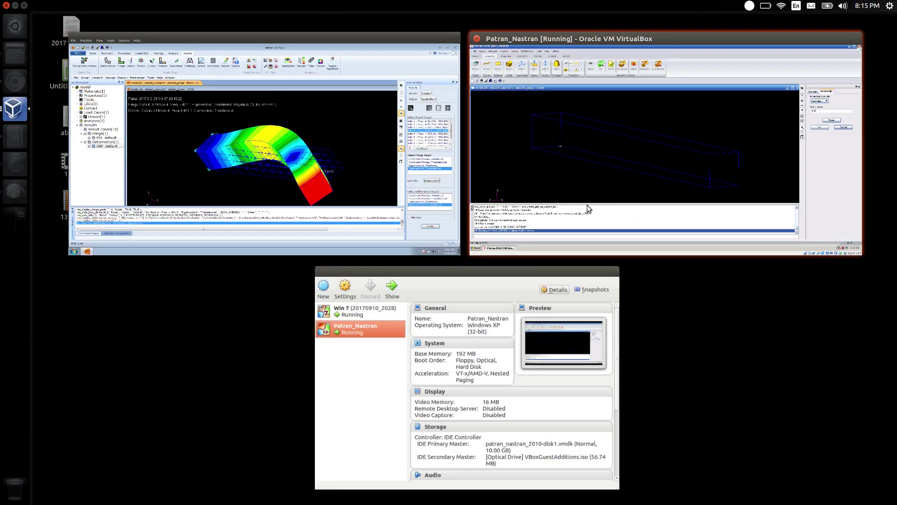
pyautogui.click(373, 196)
# Step: Switch to Chromium and review the units, mass density and WTMASS parameter of unit system 5 in the table
pyautogui.click(12, 91)
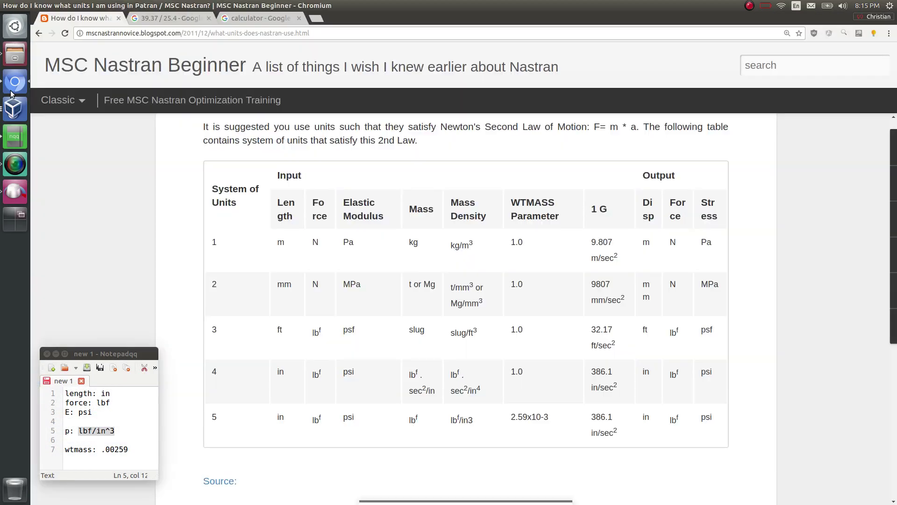
pyautogui.moveTo(209, 415); pyautogui.dragTo(482, 421)
pyautogui.click(481, 421)
pyautogui.moveTo(451, 420); pyautogui.dragTo(546, 416)
pyautogui.click(555, 422)
# Step: Switch back to Patran 2017 and clear the fringe and deformation plots from the beam
pyautogui.click(23, 114)
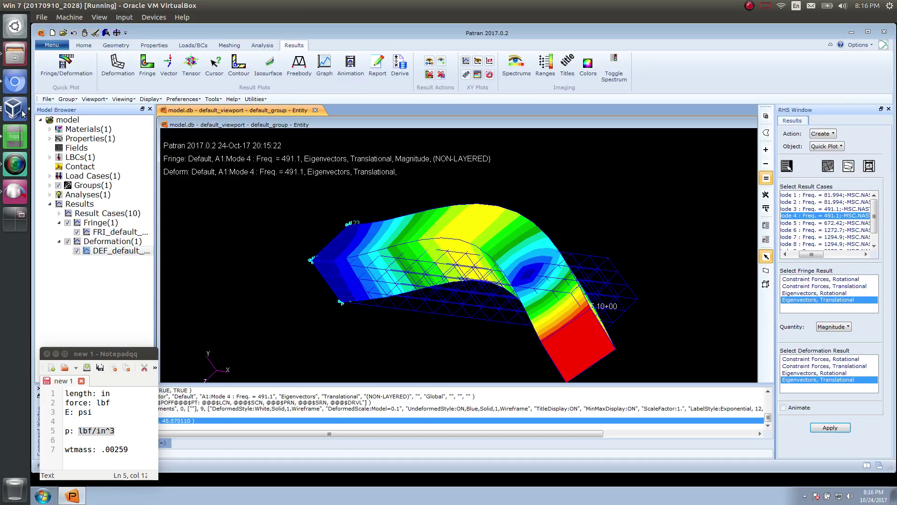
pyautogui.click(95, 32)
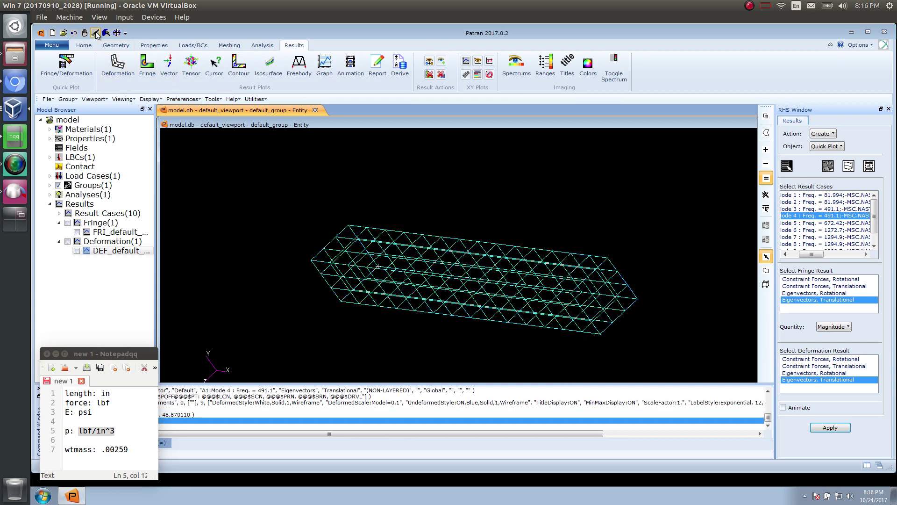